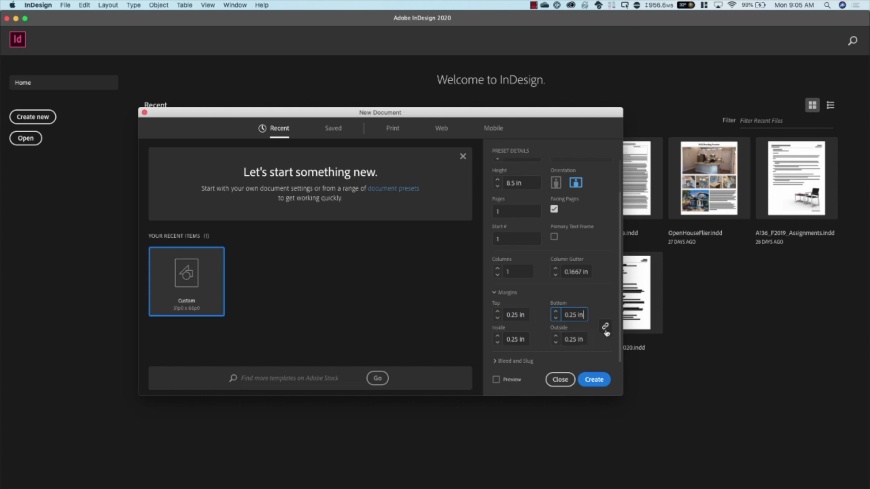
# Set the new document's inside margin to 0.5 in.
pyautogui.click(516, 340)
pyautogui.write('.5')
pyautogui.press('Tab')
pyautogui.scroll(-2, 530, 324)
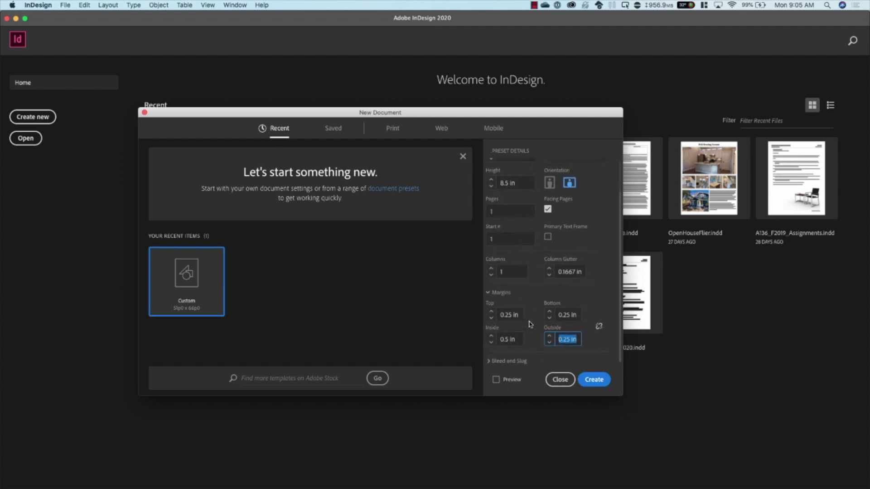
# Show the bleed and slug settings and set the linked bleed to 0.125 in on all four sides.
pyautogui.click(492, 363)
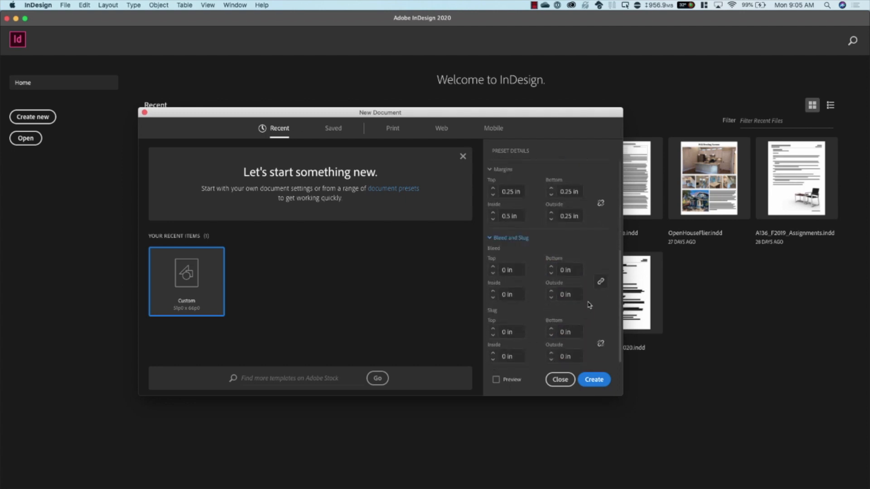
pyautogui.click(515, 270)
pyautogui.write('0.125')
pyautogui.press('Tab')
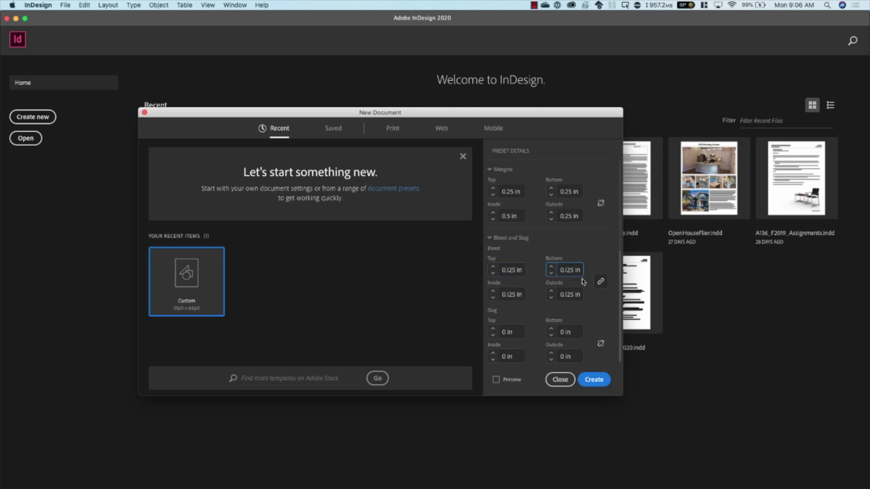
# Unlink the bleed values, set the inside bleed to 0 in, and create the document.
pyautogui.click(600, 282)
pyautogui.click(516, 293)
pyautogui.write('0')
pyautogui.press('Tab')
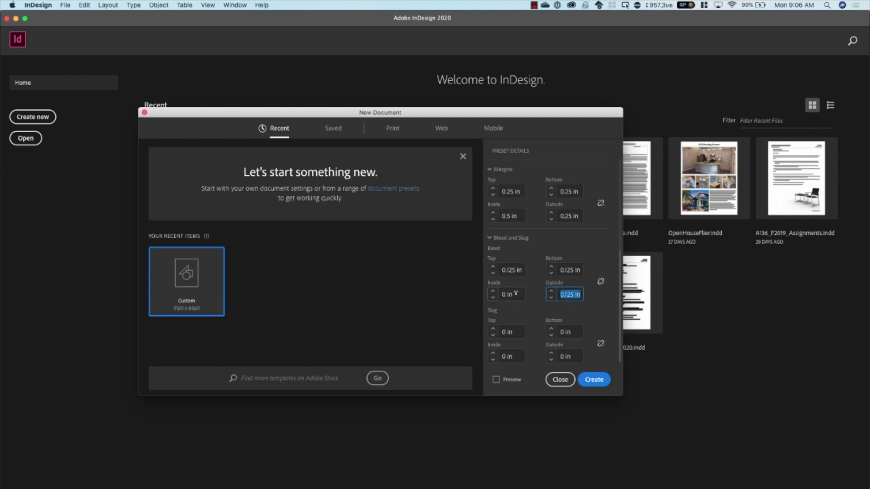
pyautogui.click(598, 380)
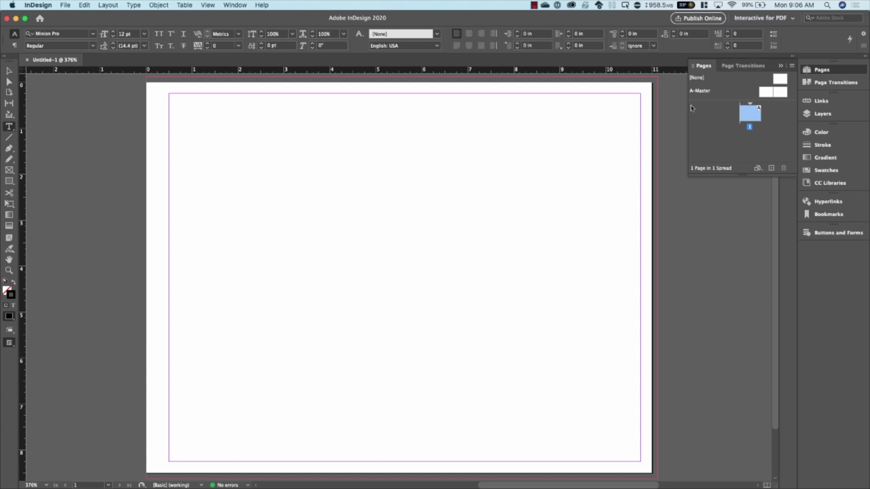
# Switch to the Essentials workspace, look at the document properties, and return to the page thumbnails.
pyautogui.click(788, 19)
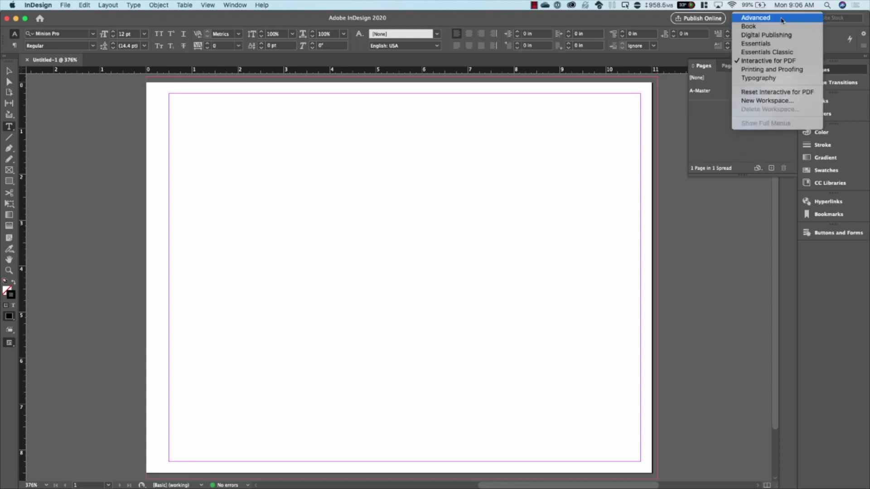
pyautogui.click(780, 46)
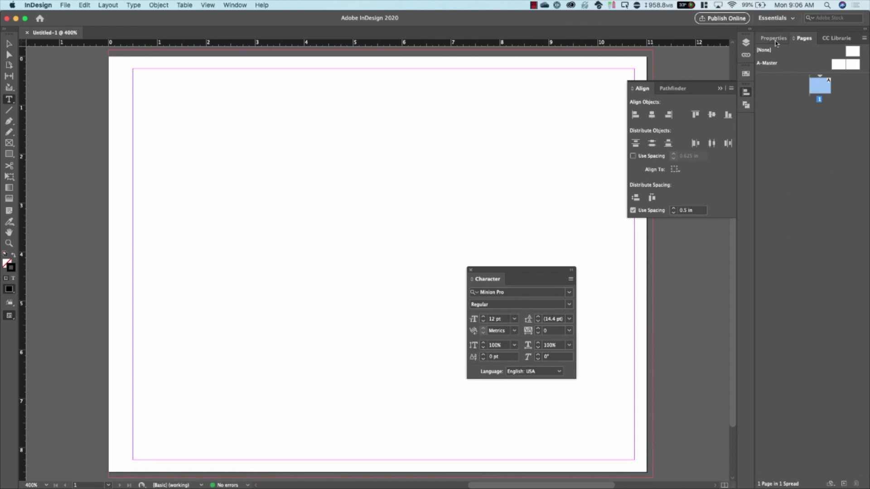
pyautogui.click(775, 40)
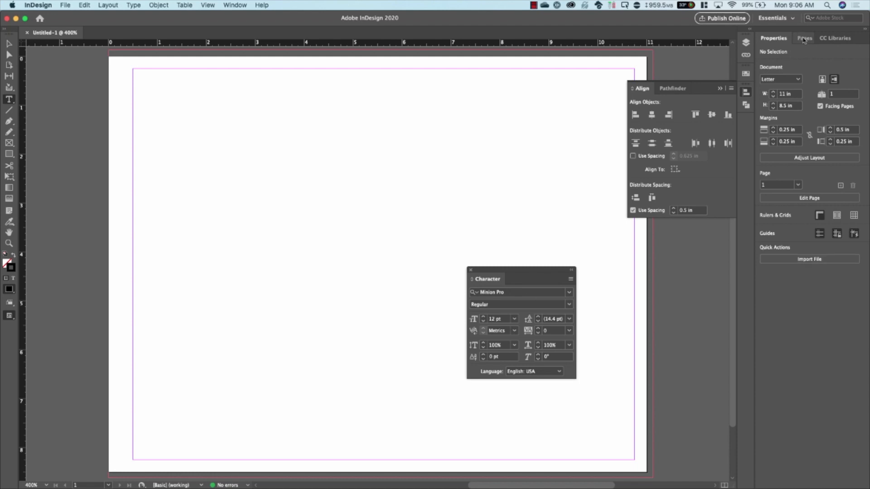
pyautogui.click(804, 40)
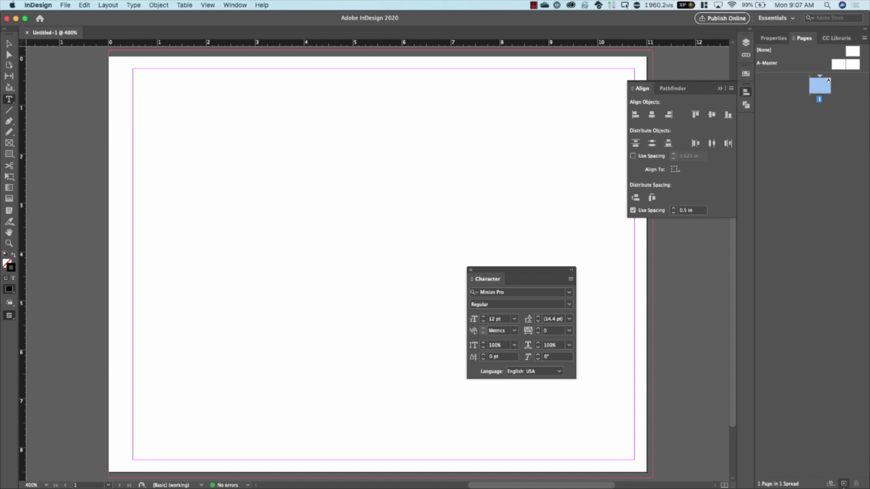
# Add four new pages after page 1 using the A-Master layout.
pyautogui.click(845, 486)
pyautogui.click(844, 485)
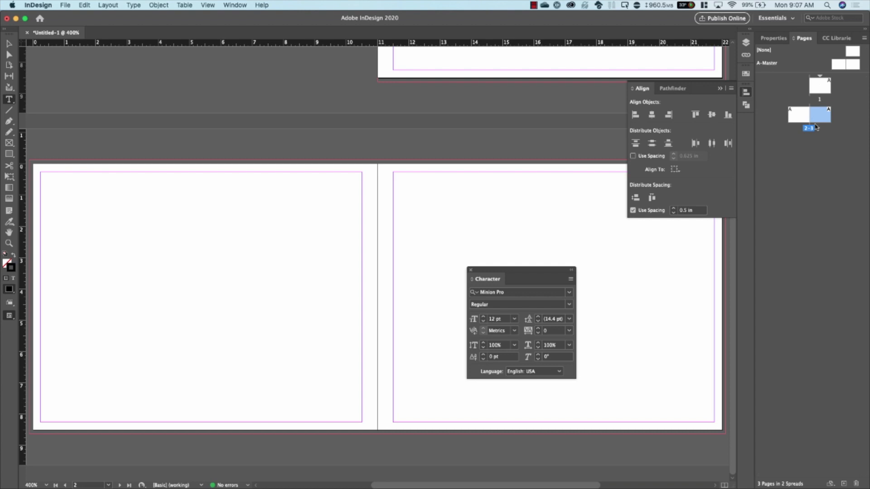
pyautogui.click(844, 485)
pyautogui.click(845, 486)
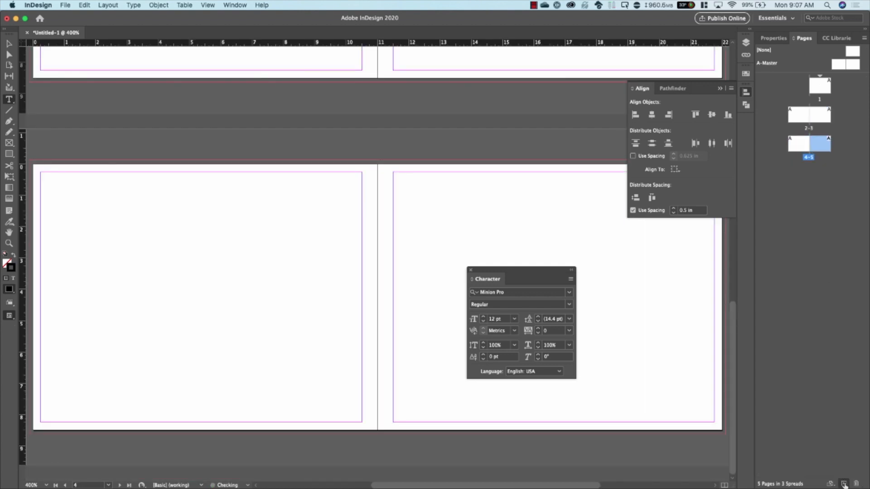
pyautogui.click(813, 197)
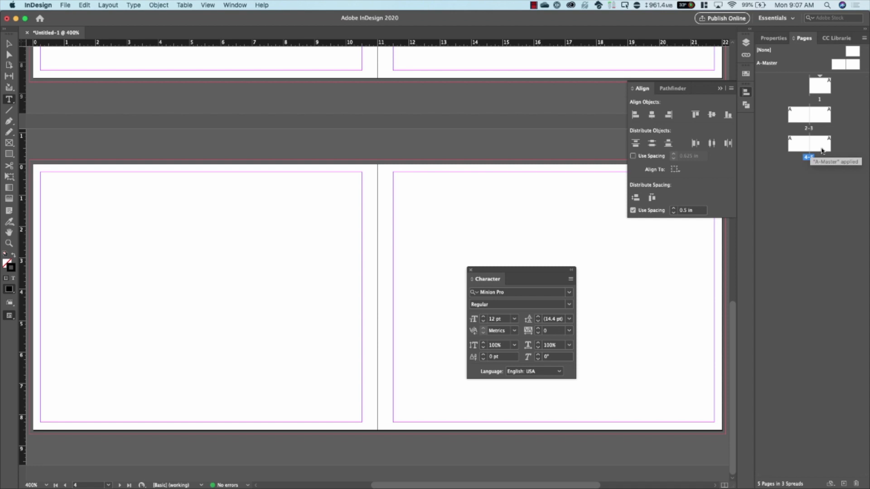
# Return to page 1 and clear the canvas by closing the floating Character and Align panels.
pyautogui.doubleClick(819, 87)
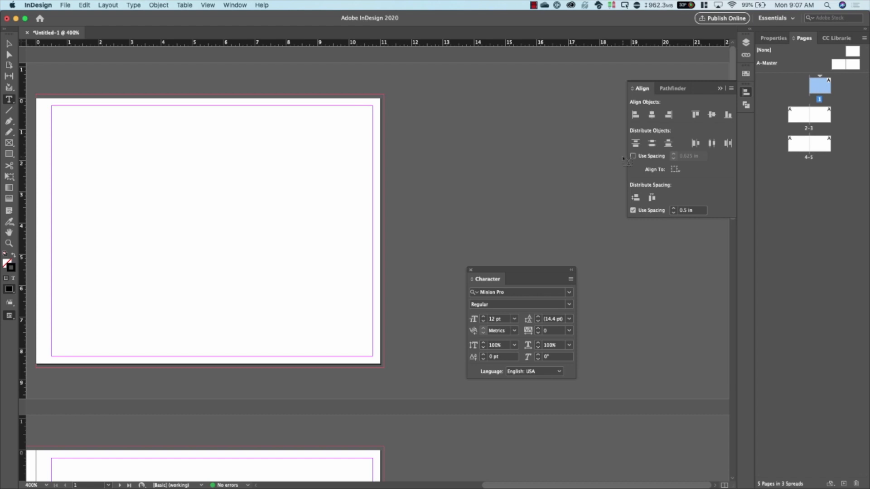
pyautogui.doubleClick(798, 117)
pyautogui.doubleClick(829, 117)
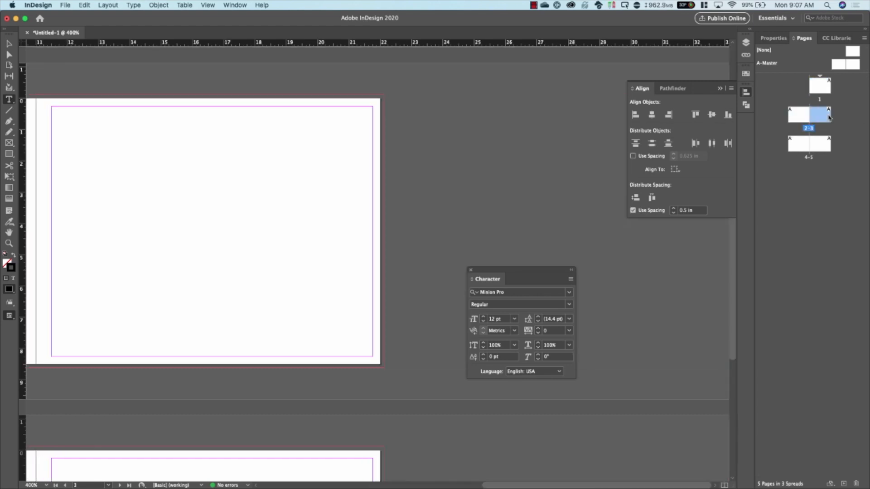
pyautogui.doubleClick(822, 88)
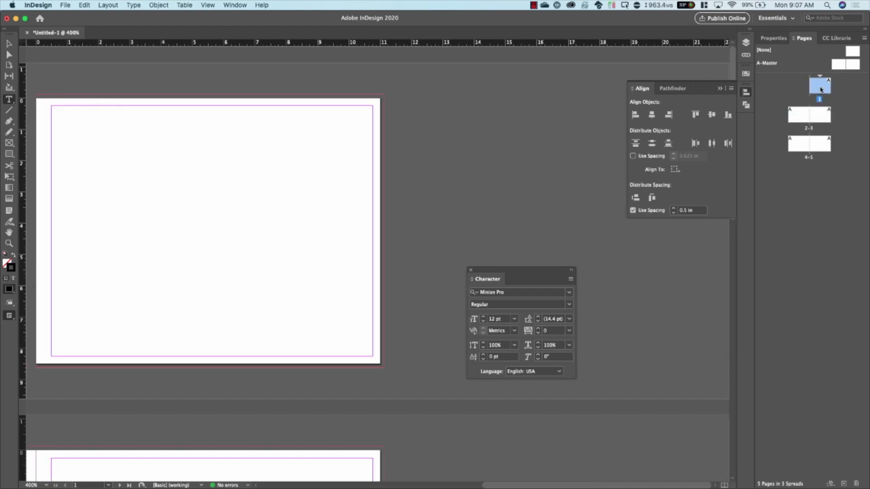
pyautogui.hscroll(-5, 542, 169)
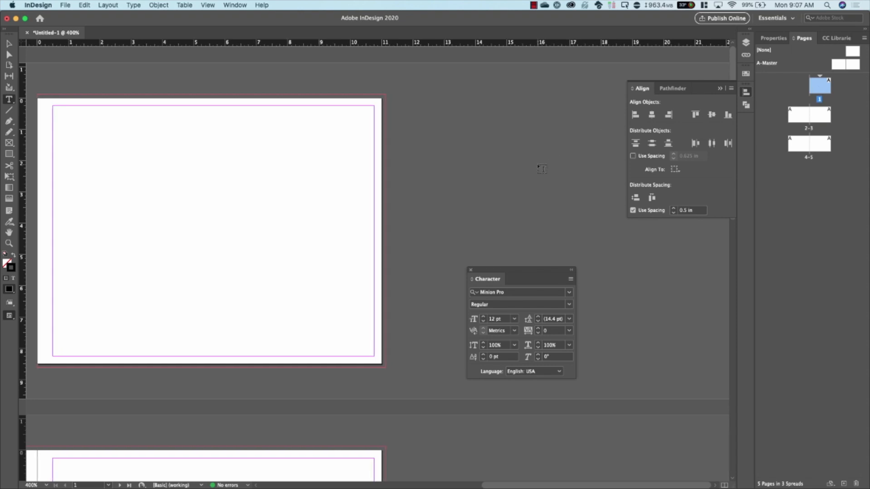
pyautogui.hscroll(-10, 542, 169)
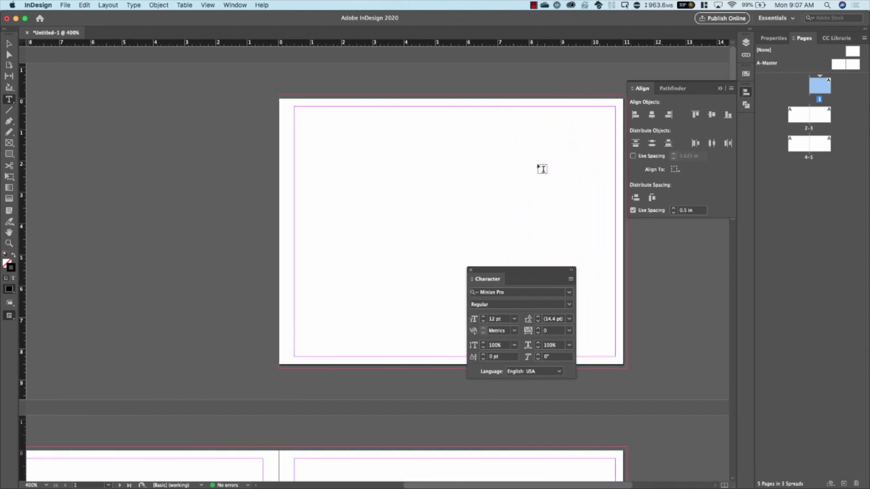
pyautogui.click(471, 270)
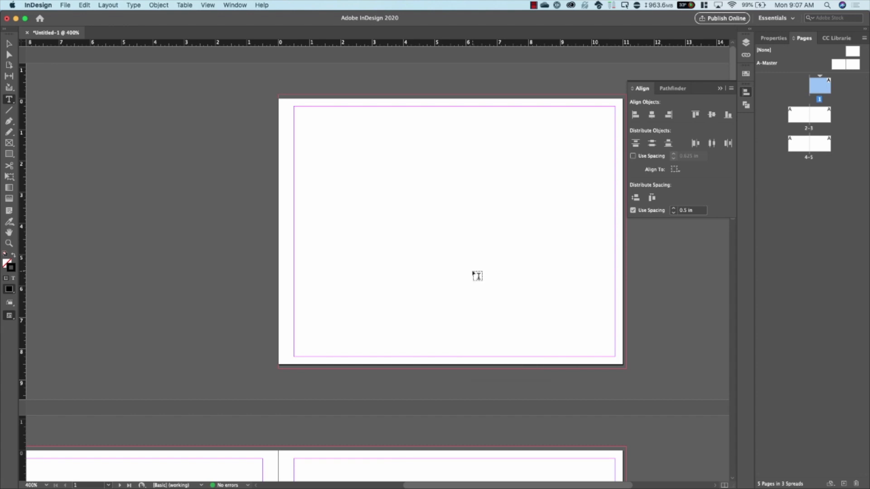
pyautogui.click(746, 92)
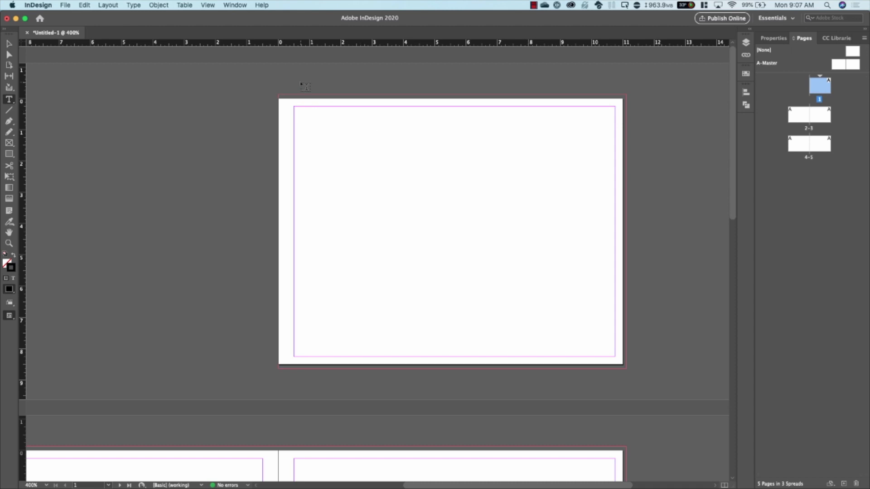
pyautogui.press('super+0')
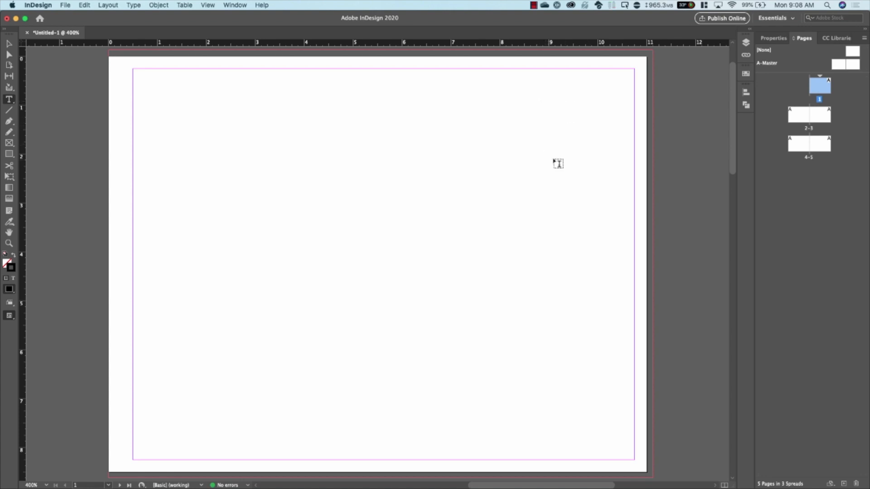
# Place a vertical ruler guide on page 3 at about 16.75 in on the horizontal ruler.
pyautogui.click(803, 120)
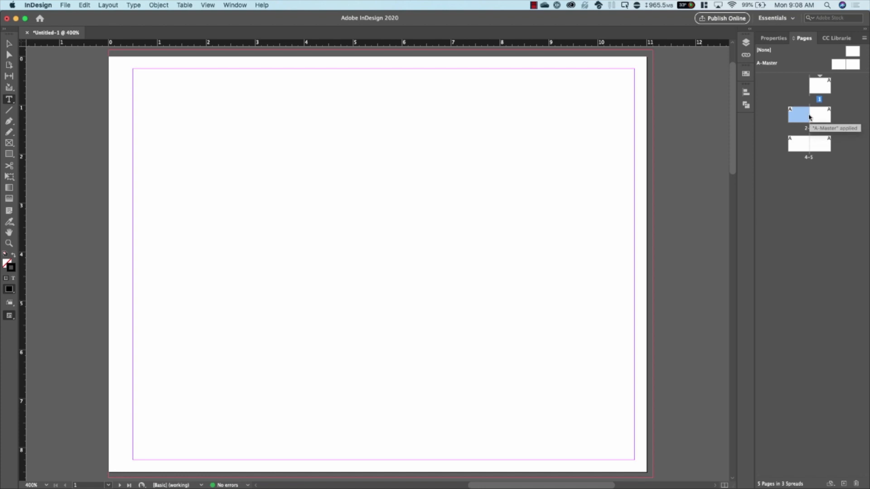
pyautogui.doubleClick(810, 117)
pyautogui.hscroll(-2, 615, 152)
pyautogui.scroll(-1, 615, 151)
pyautogui.hscroll(10, 615, 151)
pyautogui.scroll(3, 615, 151)
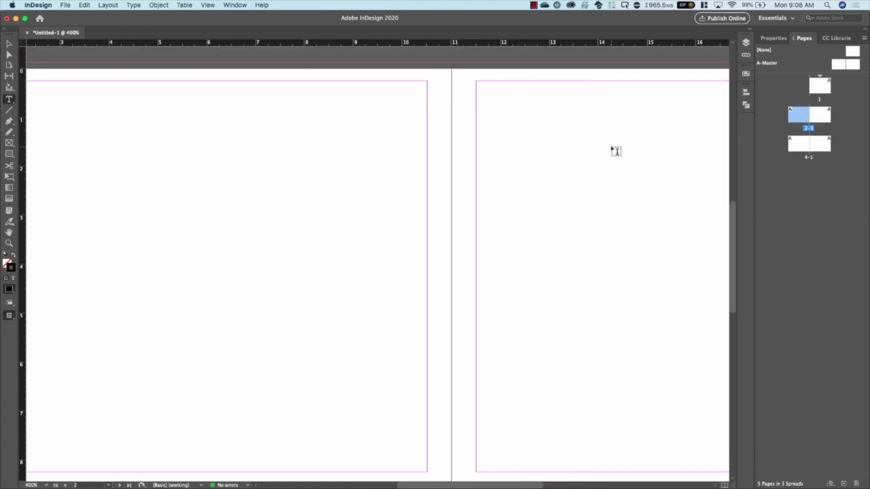
pyautogui.scroll(5, 616, 152)
pyautogui.hscroll(2, 615, 152)
pyautogui.scroll(-5, 615, 152)
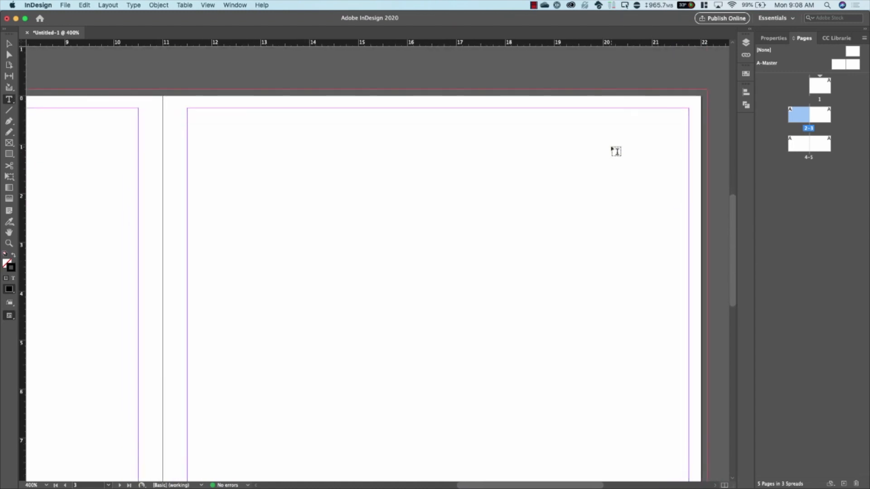
pyautogui.moveTo(23, 120)
pyautogui.mouseDown()
pyautogui.moveTo(88, 120)
pyautogui.moveTo(458, 164)
pyautogui.moveTo(474, 173)
pyautogui.moveTo(436, 173)
pyautogui.moveTo(443, 174)
pyautogui.mouseUp()
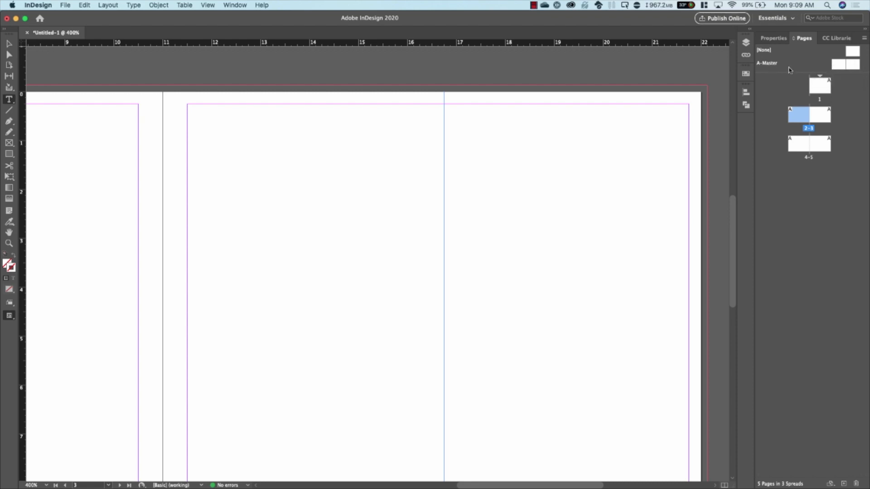
# On the right-hand A-Master page, draw a text frame about 4.9 by 2.8 in containing the text "HI".
pyautogui.doubleClick(843, 67)
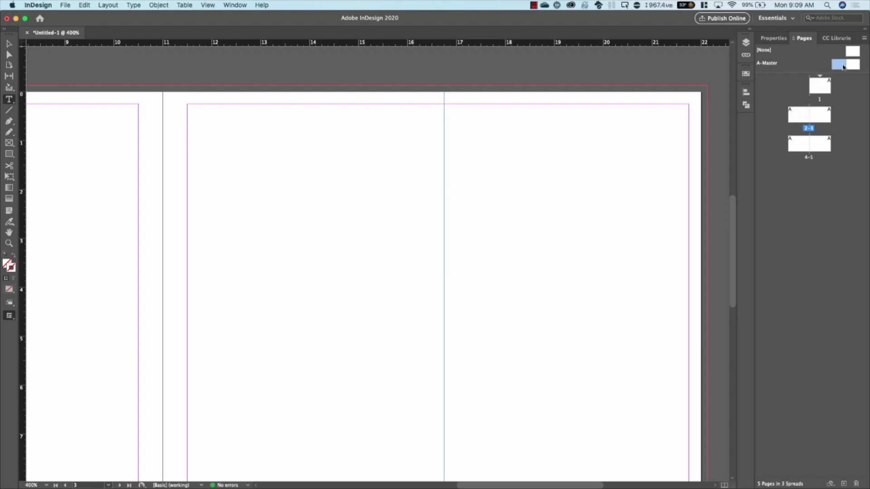
pyautogui.click(853, 65)
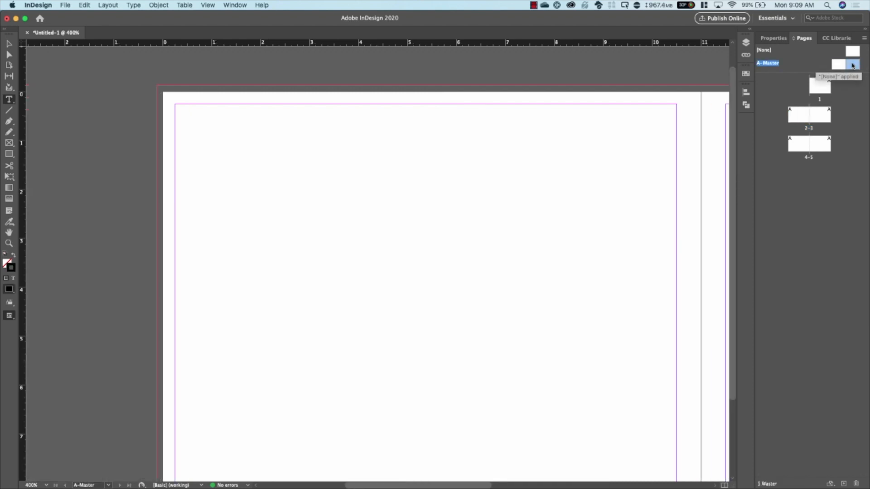
pyautogui.hscroll(10, 663, 182)
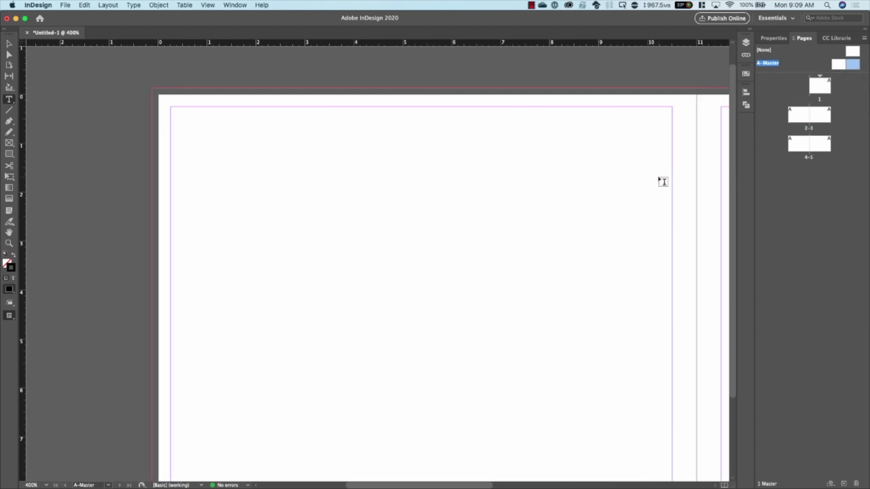
pyautogui.scroll(-3, 663, 181)
pyautogui.scroll(3, 663, 182)
pyautogui.hscroll(5, 663, 182)
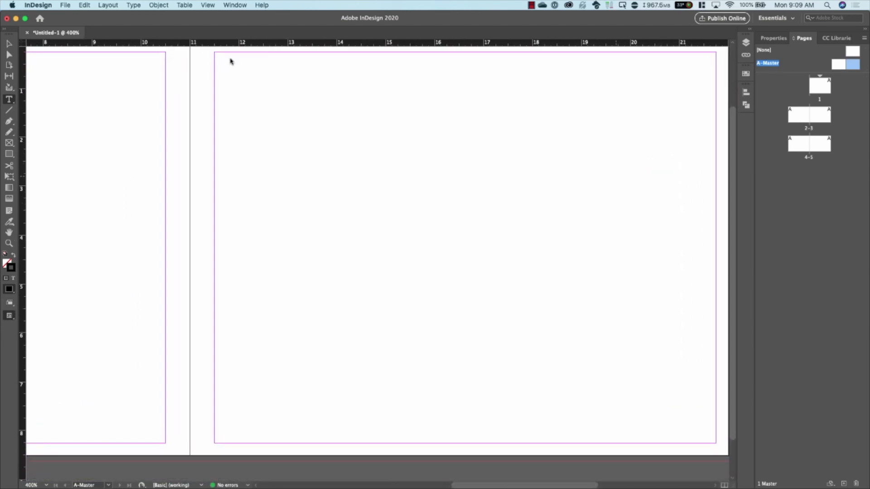
pyautogui.click(9, 103)
pyautogui.moveTo(331, 158); pyautogui.dragTo(568, 297)
pyautogui.write('HI')
pyautogui.click(9, 44)
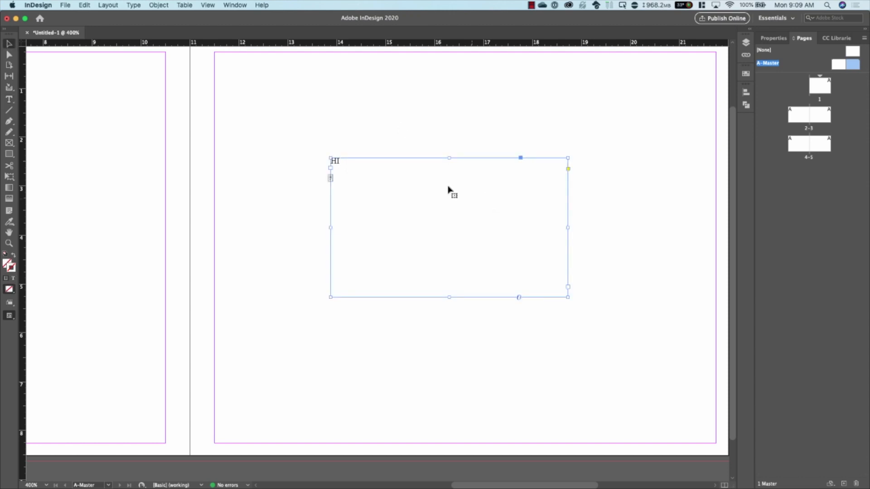
# View page 1 and page 3 to check how the master text frame carries over.
pyautogui.click(829, 86)
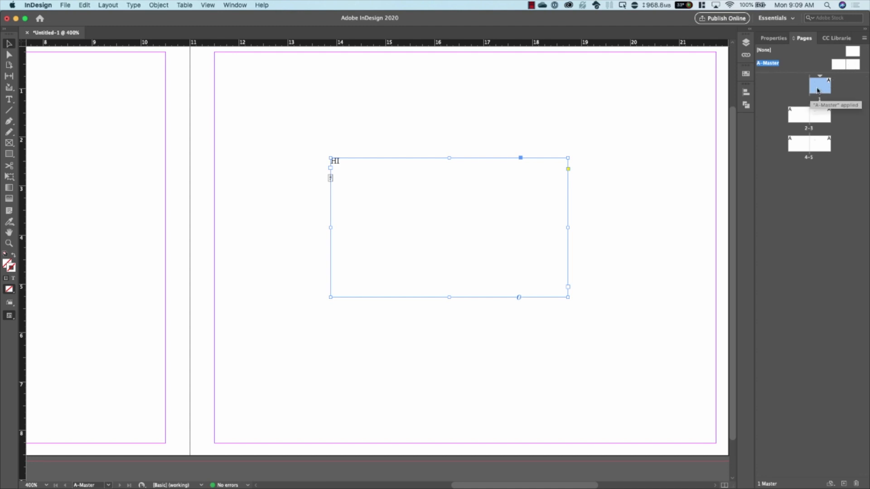
pyautogui.doubleClick(818, 91)
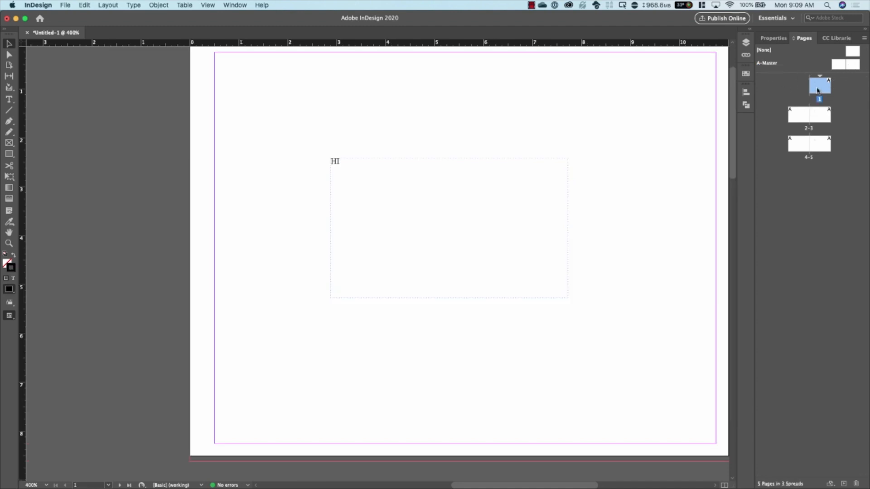
pyautogui.doubleClick(819, 120)
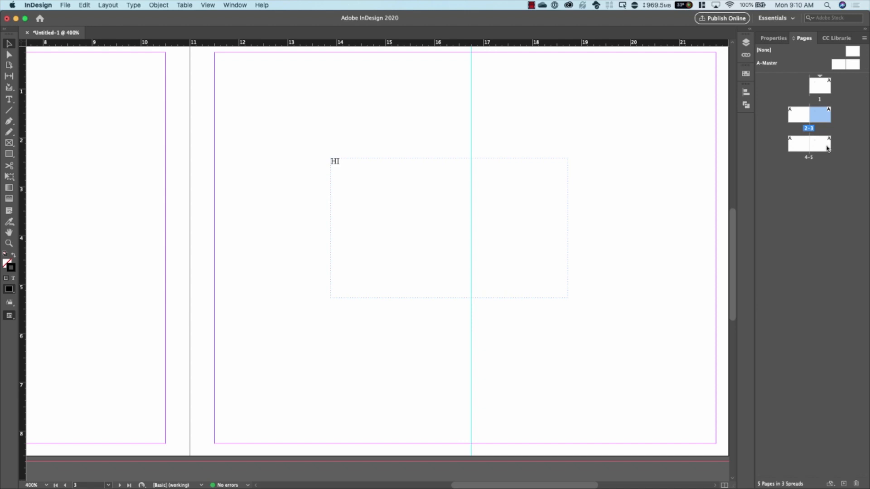
# Delete the "HI" text frame from the right-hand A-Master page.
pyautogui.doubleClick(857, 67)
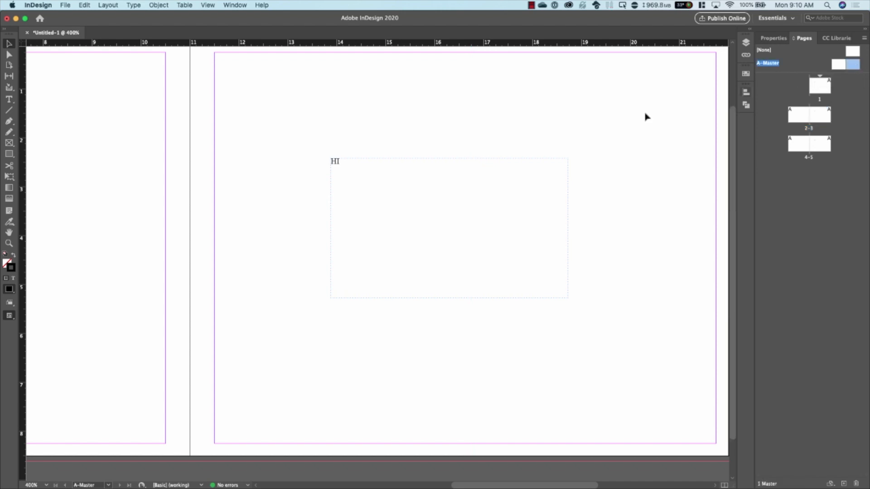
pyautogui.click(387, 160)
pyautogui.press('Delete')
# Place horizontal ruler guides at about 1 in across both the right and left A-Master pages.
pyautogui.moveTo(288, 44)
pyautogui.mouseDown()
pyautogui.moveTo(288, 89)
pyautogui.moveTo(291, 84)
pyautogui.moveTo(276, 91)
pyautogui.moveTo(311, 80)
pyautogui.moveTo(313, 89)
pyautogui.mouseUp()
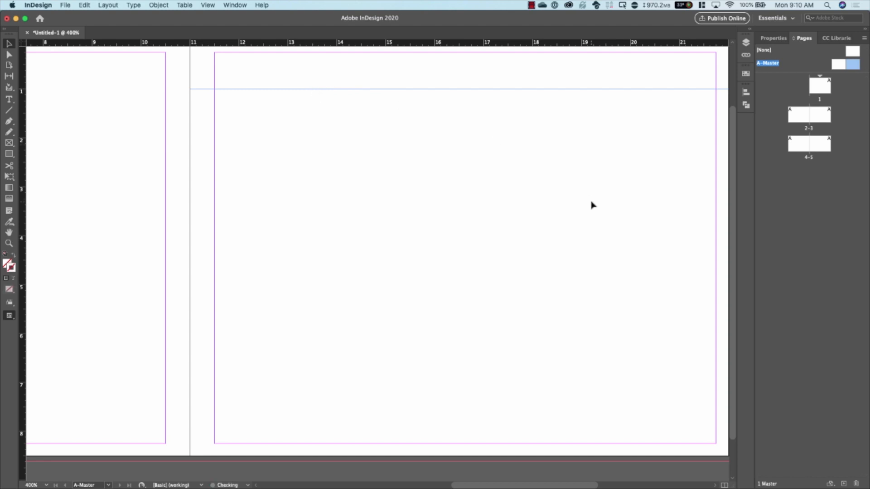
pyautogui.moveTo(165, 40); pyautogui.dragTo(158, 88)
pyautogui.hscroll(5, 284, 190)
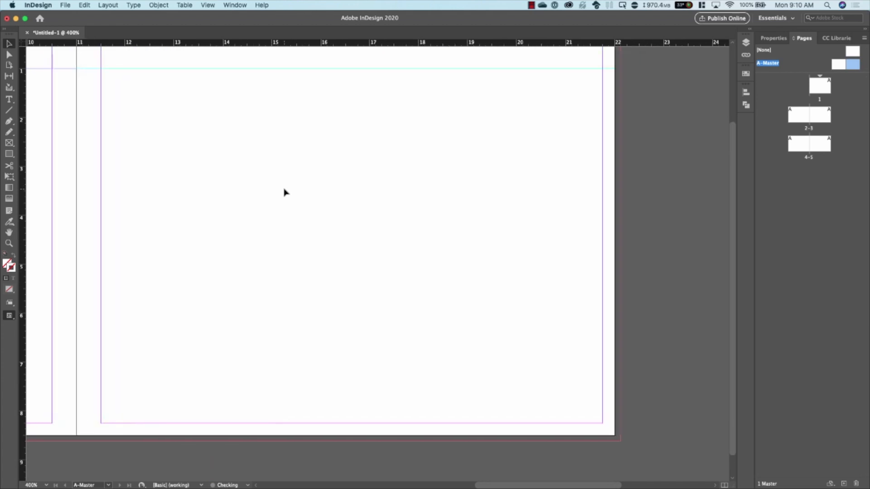
# Examine the horizontal guides across the A-Master spread and how they carry over to pages 1, 3 and 5.
pyautogui.hscroll(-6, 284, 189)
pyautogui.scroll(-1, 285, 189)
pyautogui.hscroll(-4, 284, 193)
pyautogui.scroll(5, 285, 192)
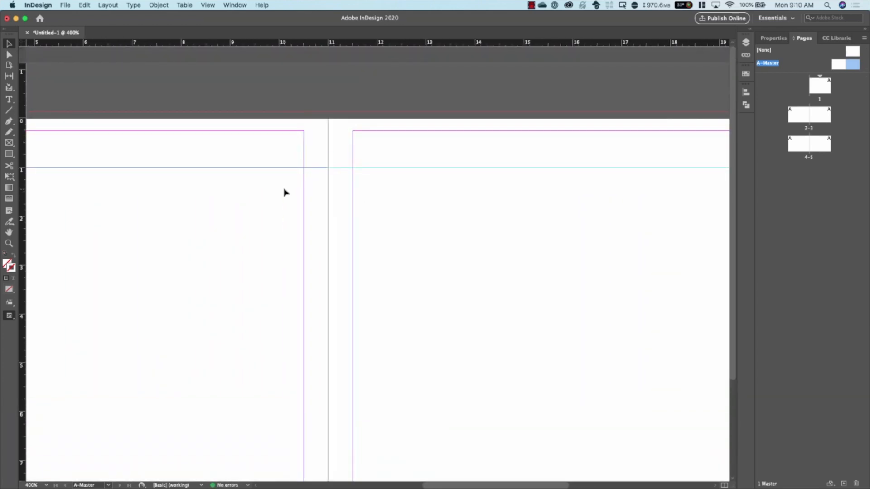
pyautogui.hscroll(5, 285, 192)
pyautogui.scroll(-2, 285, 192)
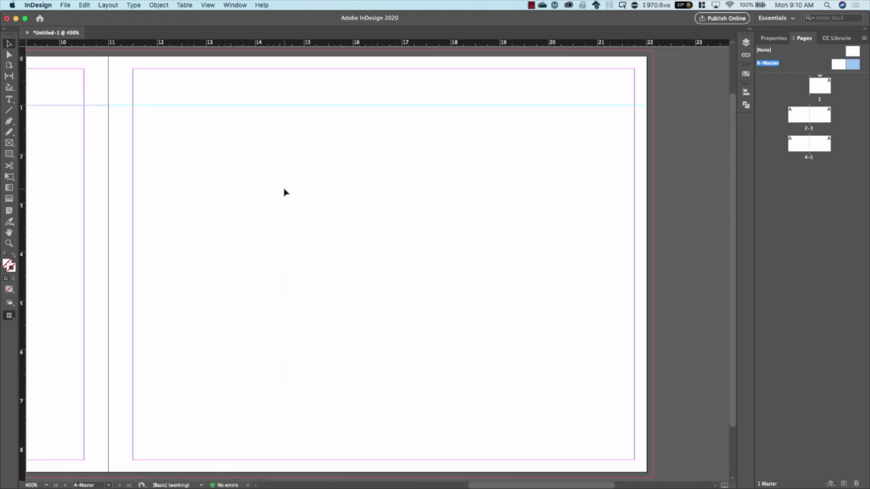
pyautogui.doubleClick(823, 88)
pyautogui.doubleClick(824, 119)
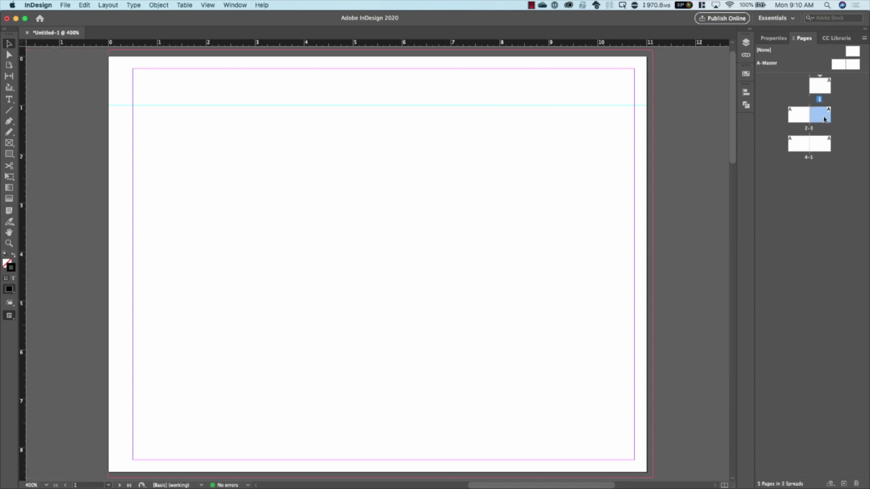
pyautogui.doubleClick(824, 151)
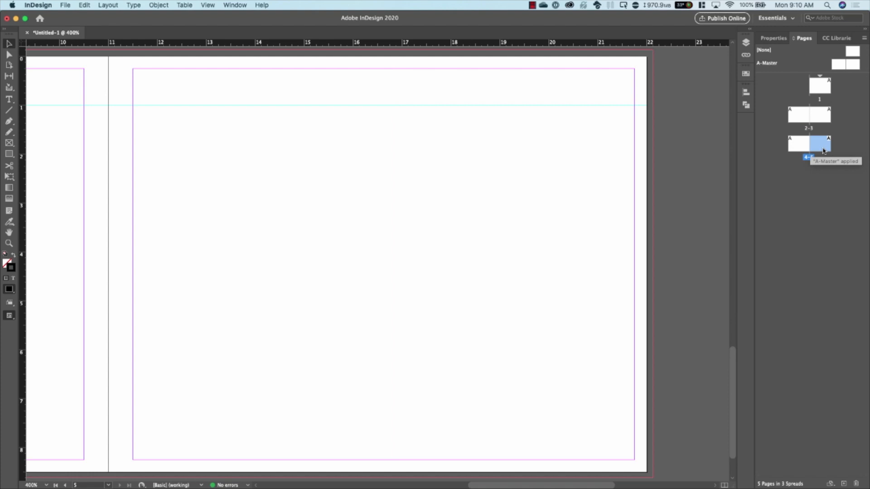
pyautogui.doubleClick(821, 88)
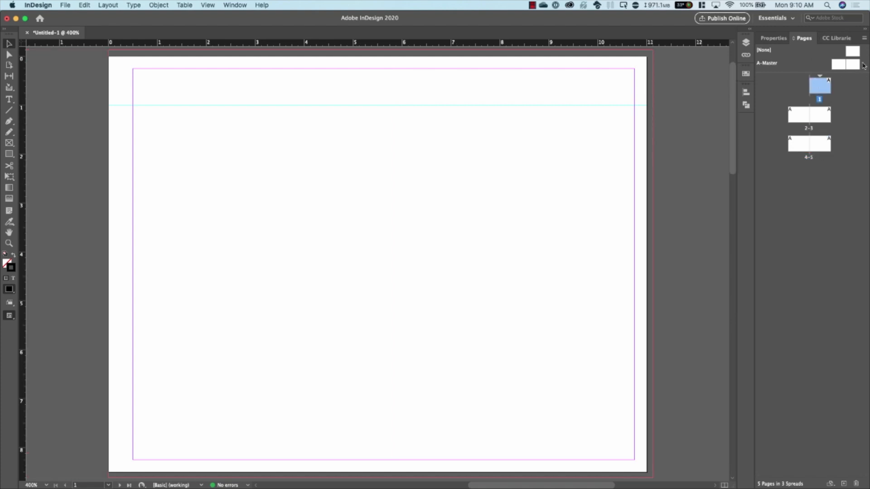
# Place vertical ruler guides at the centres of the right and left A-Master pages, at 16.5 in and 5.5 in.
pyautogui.doubleClick(854, 66)
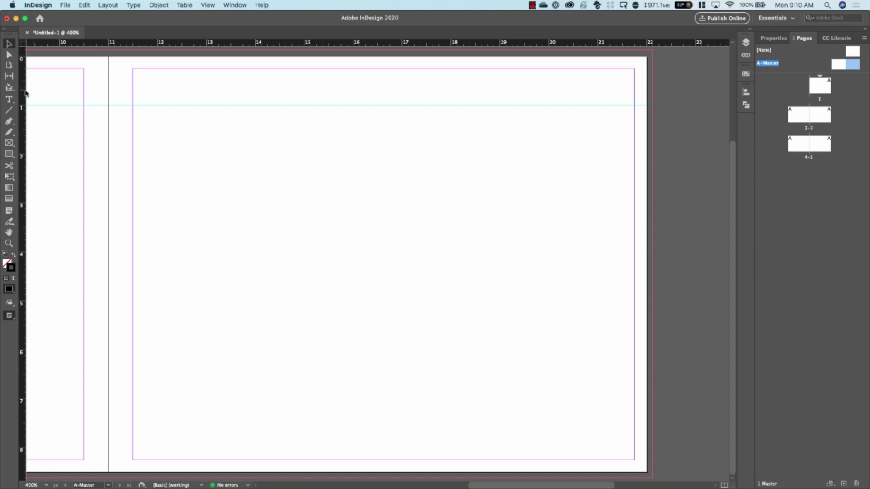
pyautogui.moveTo(22, 94)
pyautogui.mouseDown()
pyautogui.moveTo(323, 173)
pyautogui.moveTo(379, 174)
pyautogui.mouseUp()
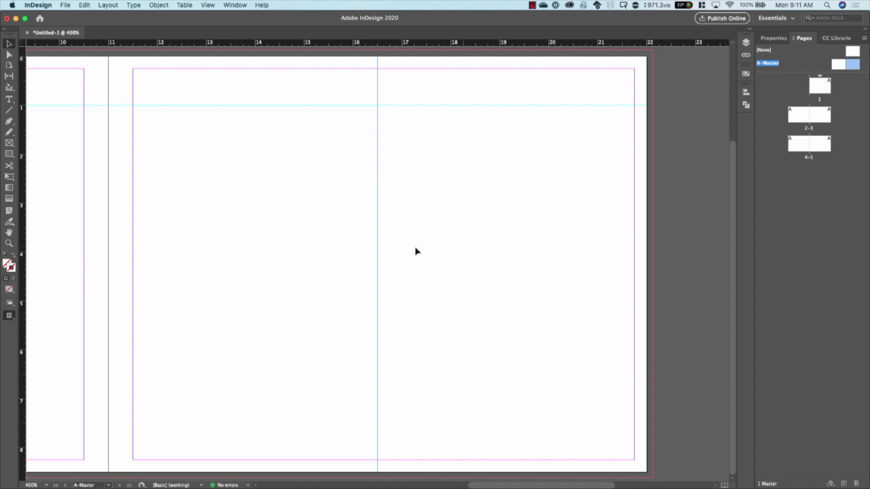
pyautogui.hscroll(-10, 367, 261)
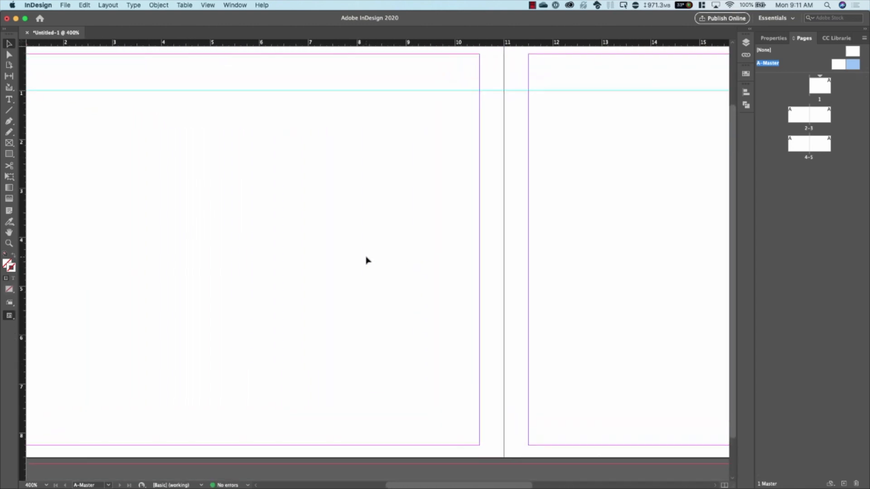
pyautogui.hscroll(-1, 367, 259)
pyautogui.moveTo(20, 154); pyautogui.dragTo(332, 154)
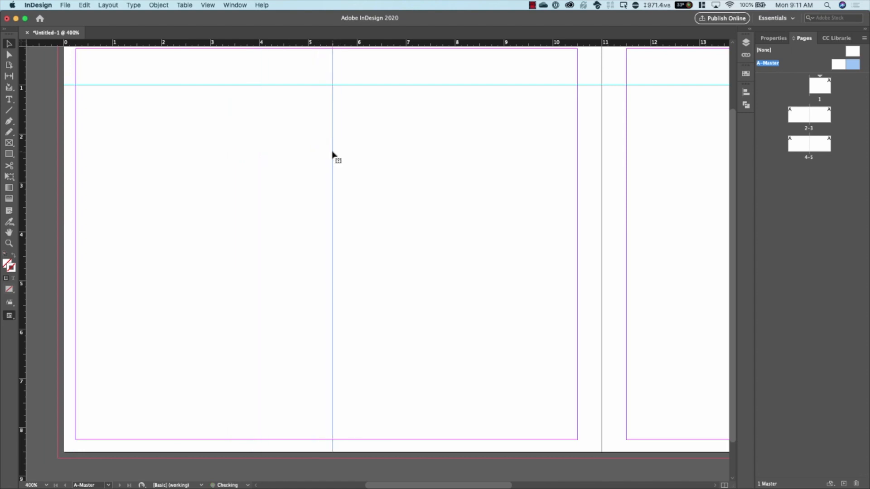
# Examine the vertical centre guides on the A-Master spread and on page 1.
pyautogui.hscroll(5, 449, 243)
pyautogui.scroll(2, 449, 243)
pyautogui.hscroll(1, 449, 243)
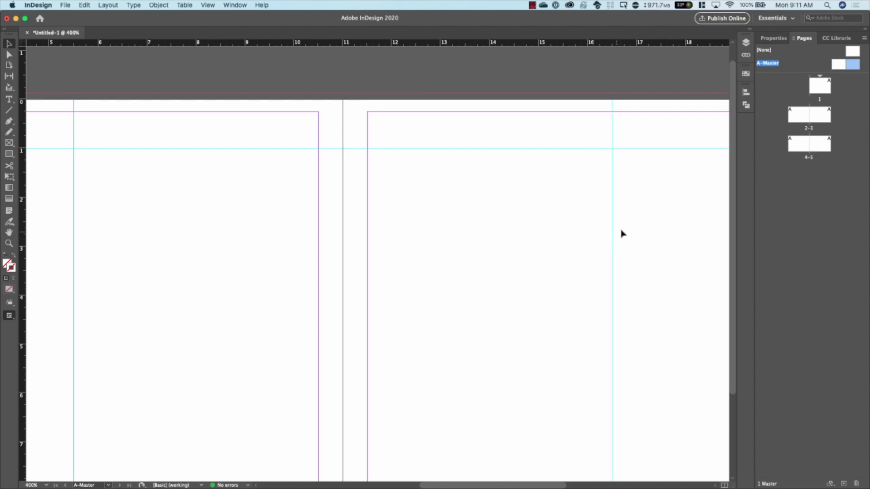
pyautogui.doubleClick(821, 88)
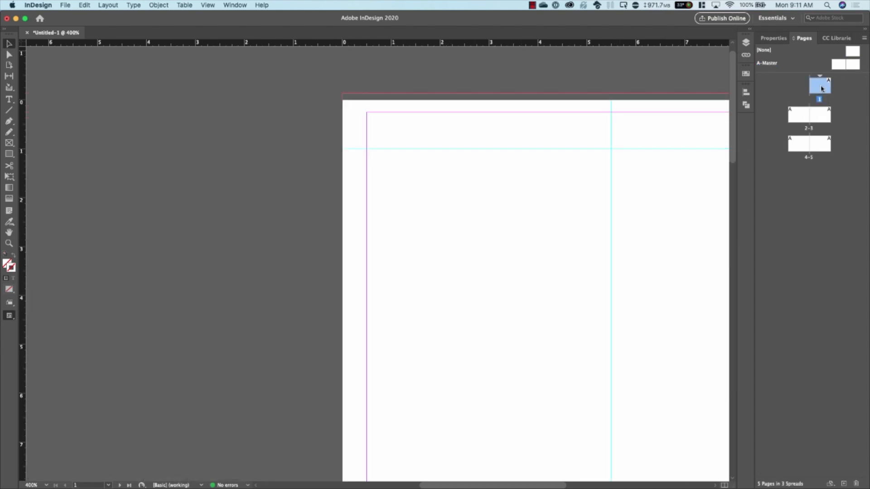
pyautogui.hscroll(-1, 621, 205)
pyautogui.hscroll(10, 621, 206)
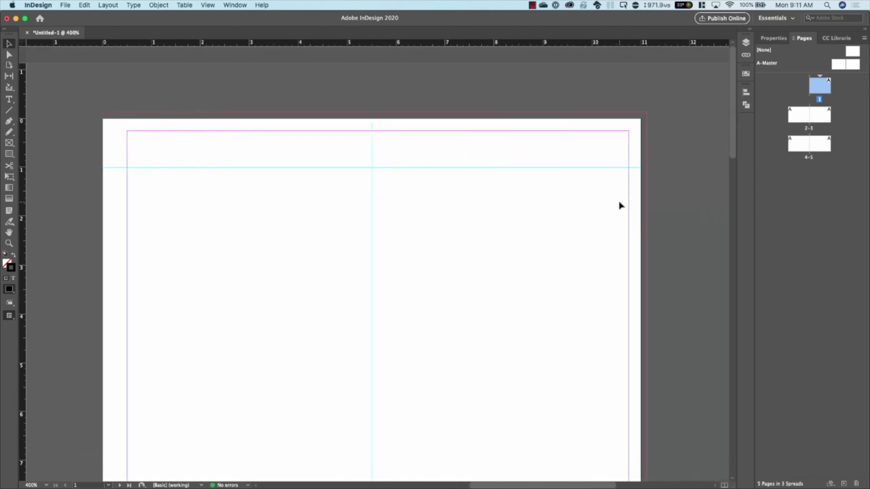
pyautogui.hscroll(-5, 621, 206)
pyautogui.scroll(-3, 621, 206)
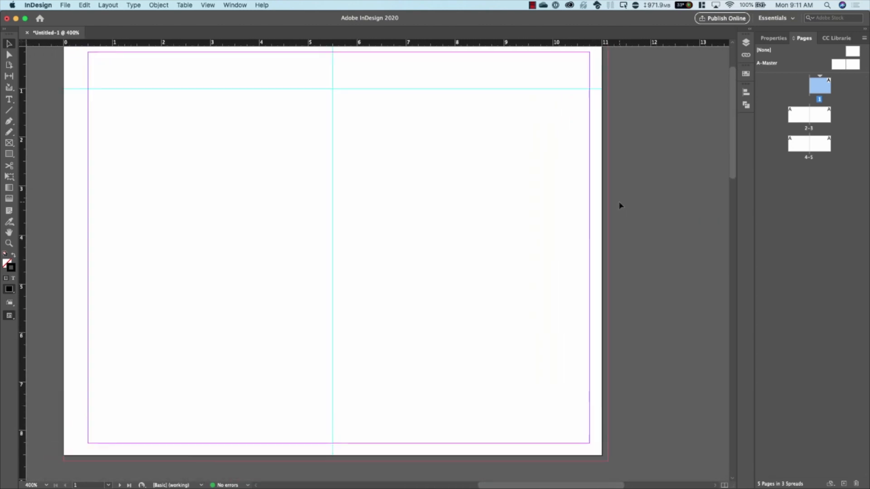
# On the right-hand A-Master page, draw a 5 in line along the 1 in horizontal guide, ending at the right margin.
pyautogui.doubleClick(856, 66)
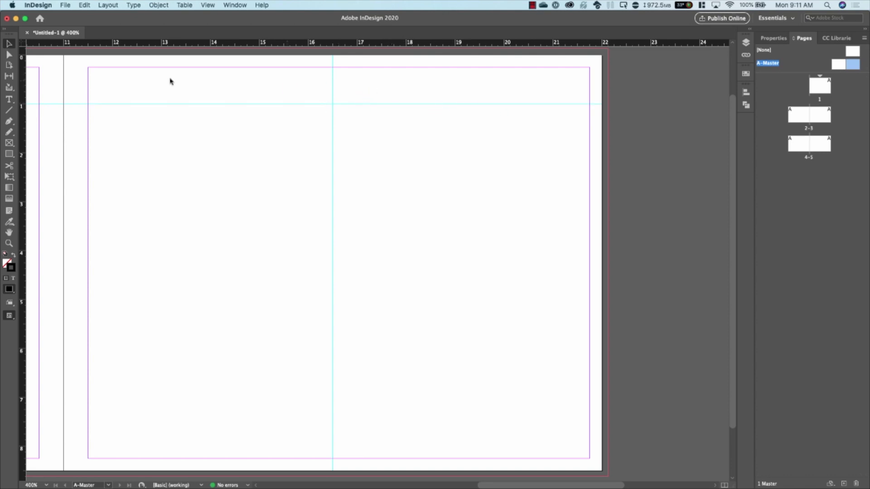
pyautogui.click(9, 100)
pyautogui.click(9, 110)
pyautogui.moveTo(345, 105); pyautogui.dragTo(590, 104)
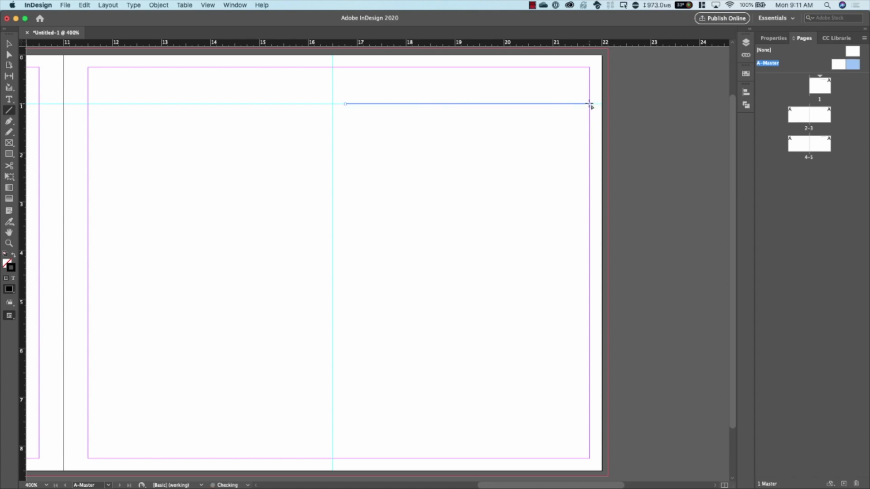
pyautogui.click(773, 38)
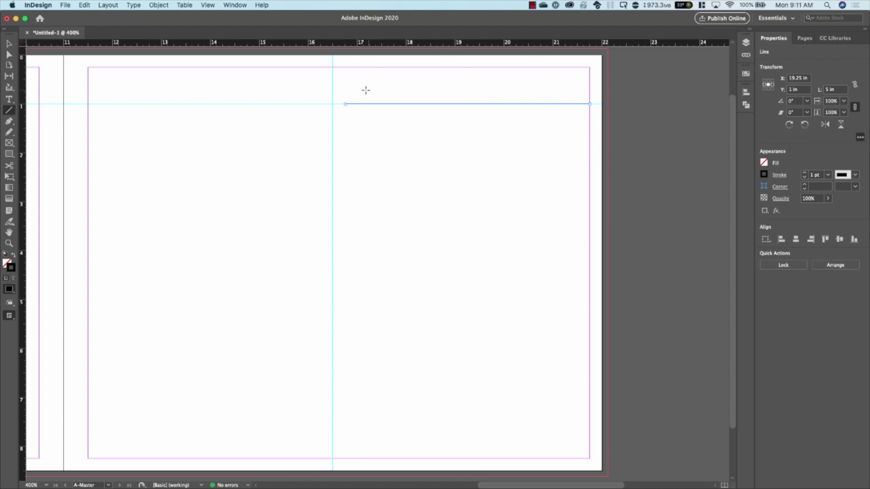
pyautogui.click(9, 44)
pyautogui.click(649, 115)
# View pages 1, 3 and 5 to check how the master line carries over.
pyautogui.click(804, 39)
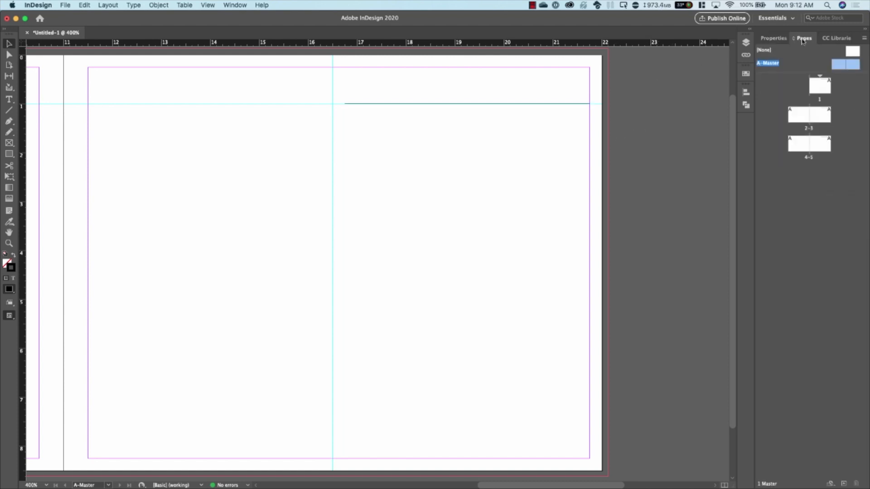
pyautogui.doubleClick(820, 86)
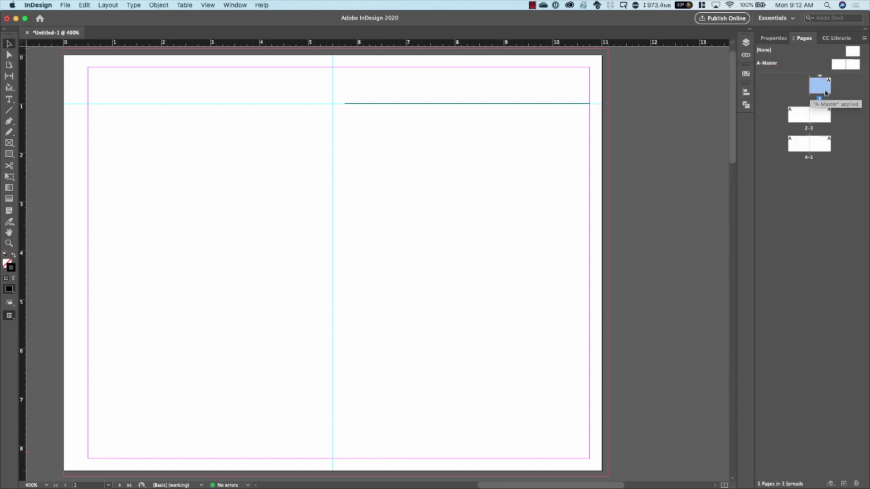
pyautogui.doubleClick(823, 118)
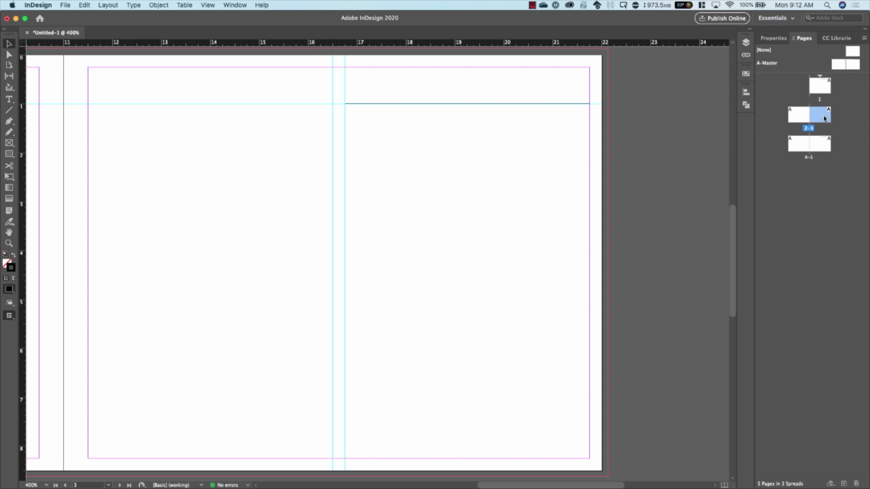
pyautogui.doubleClick(823, 147)
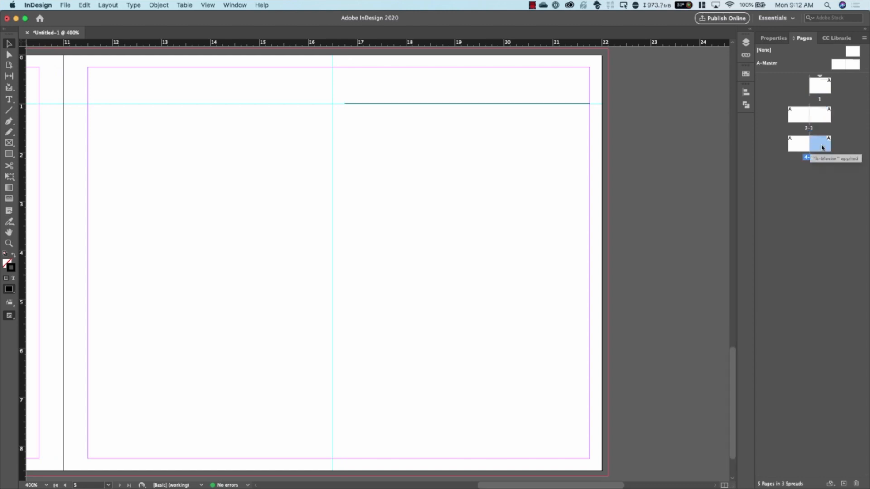
# On the right-hand A-Master page, draw a text frame about 5 by 5.3 in below the line and fill it with placeholder text.
pyautogui.doubleClick(854, 69)
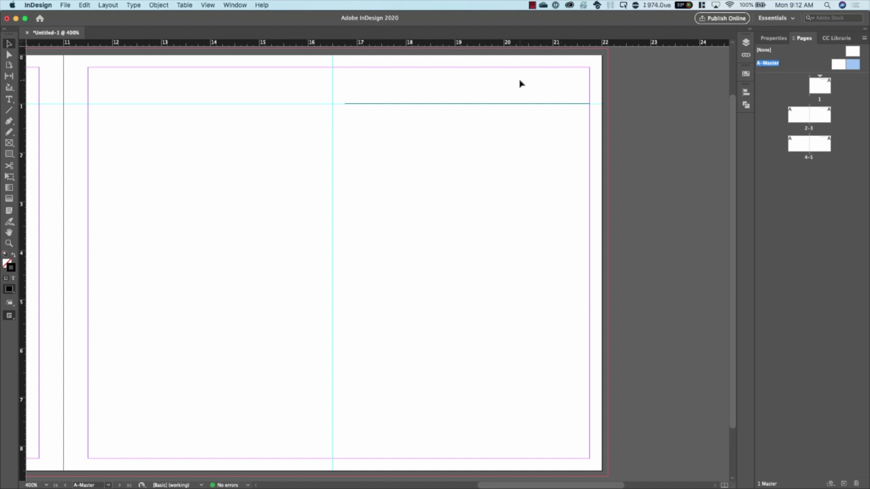
pyautogui.click(9, 99)
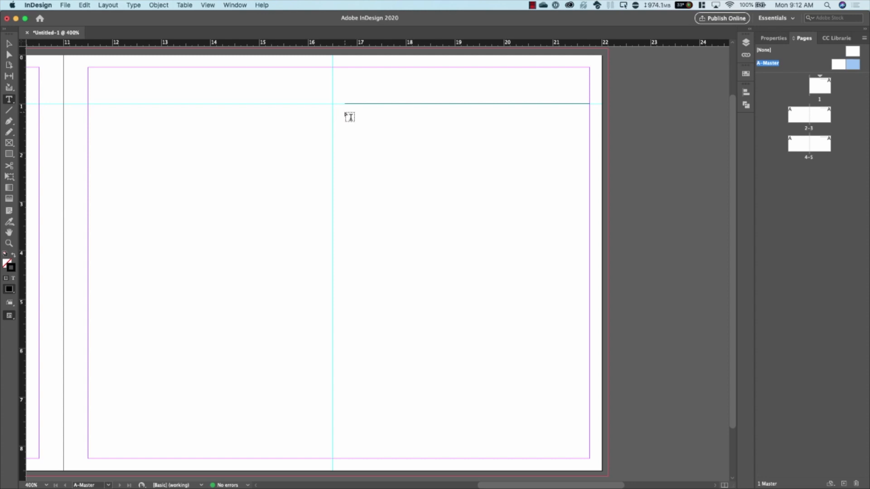
pyautogui.moveTo(345, 109); pyautogui.dragTo(589, 370)
pyautogui.click(132, 5)
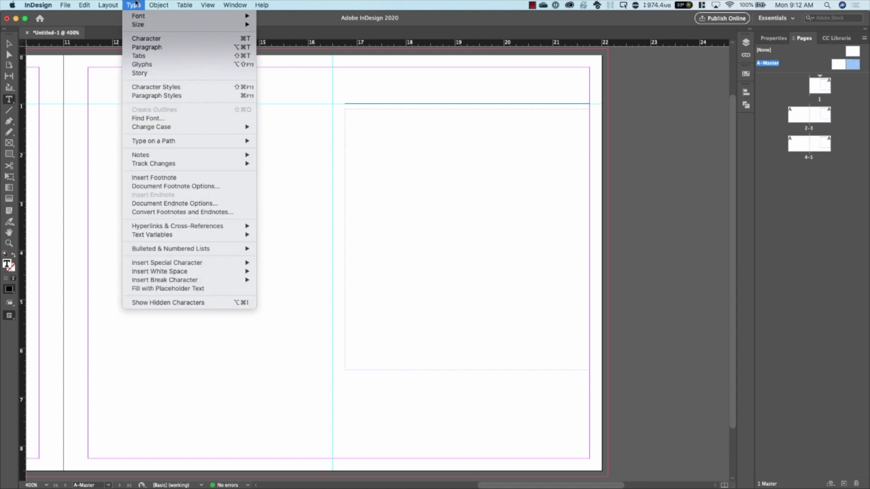
pyautogui.click(211, 292)
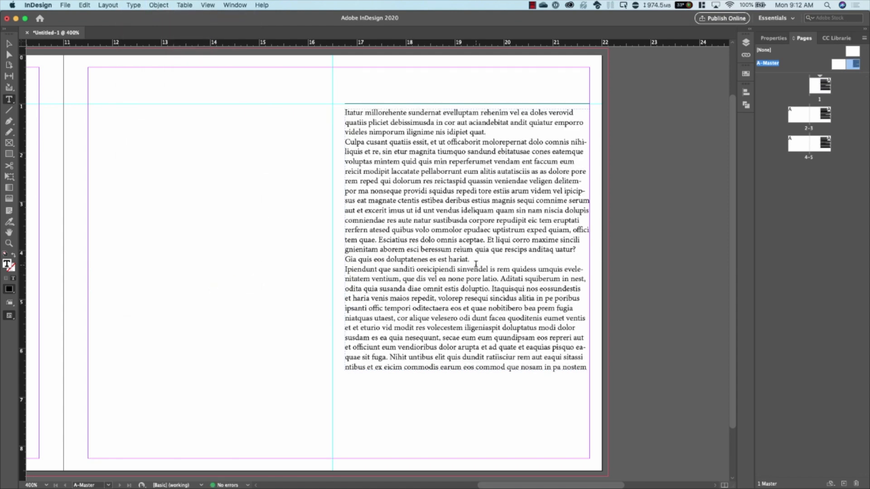
pyautogui.click(9, 44)
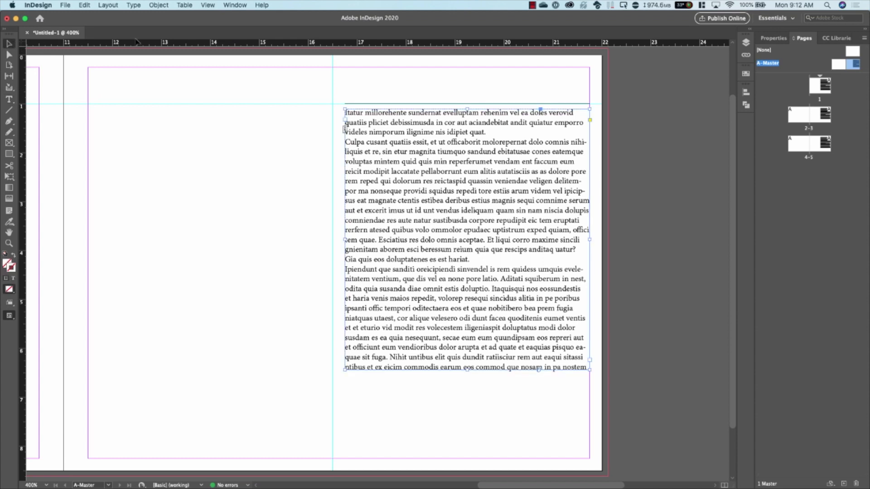
pyautogui.click(366, 93)
# Add a text frame about 5 by 0.5 in above the line containing "BEACH HOUSE", right-aligned in Helvetica Neue Bold.
pyautogui.click(8, 99)
pyautogui.moveTo(345, 78); pyautogui.dragTo(590, 100)
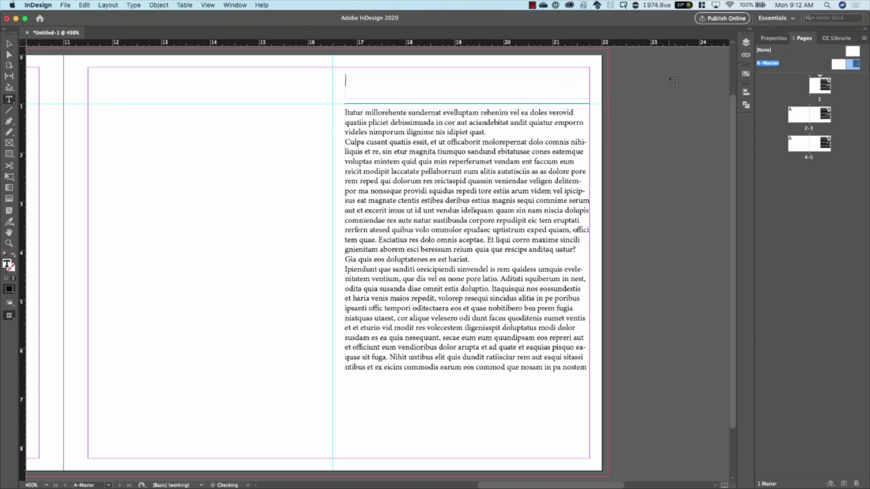
pyautogui.click(773, 38)
pyautogui.click(787, 311)
pyautogui.click(800, 182)
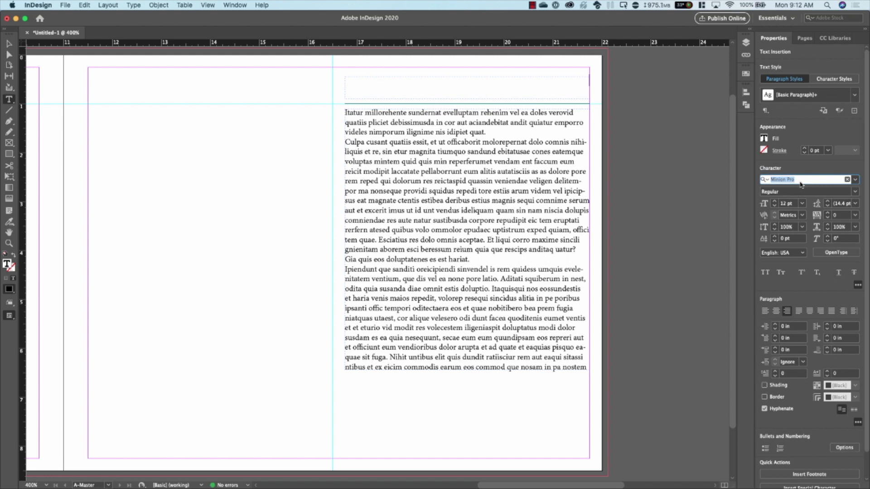
pyautogui.write('Helve')
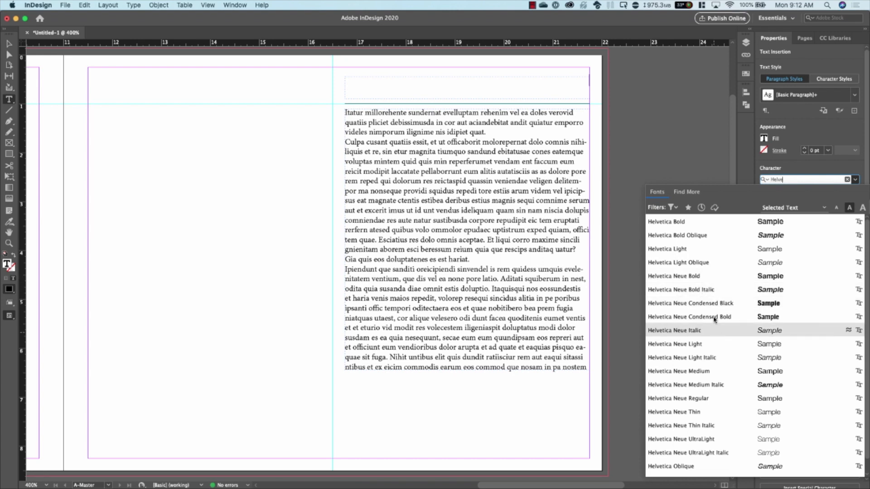
pyautogui.click(713, 277)
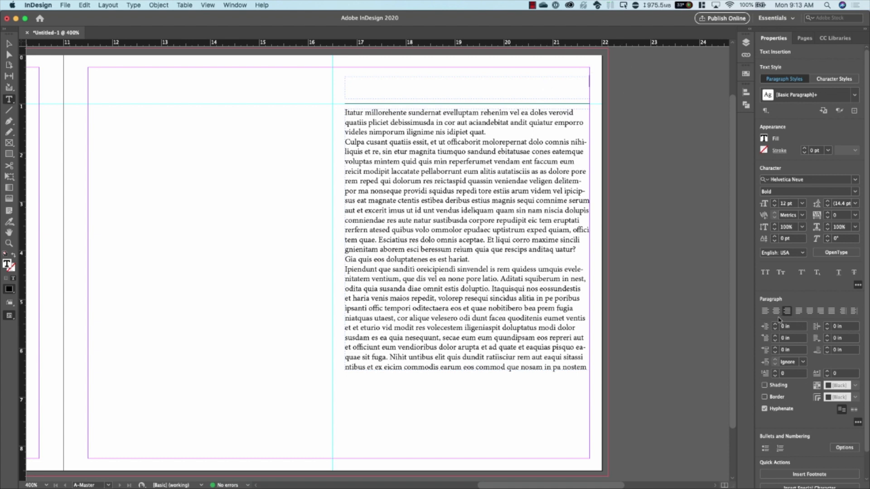
pyautogui.write('BEACH HOUSE')
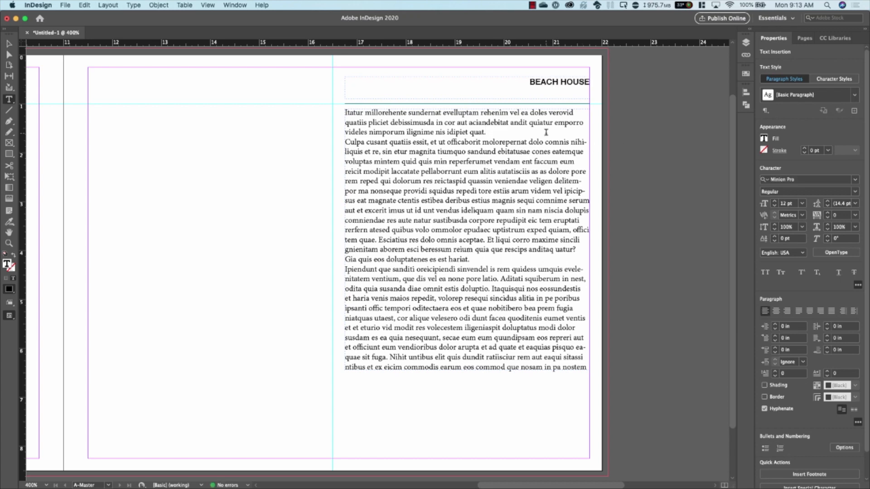
# Format all the placeholder text below the line as Helvetica Light at 9 pt.
pyautogui.press('super+a')
pyautogui.click(805, 180)
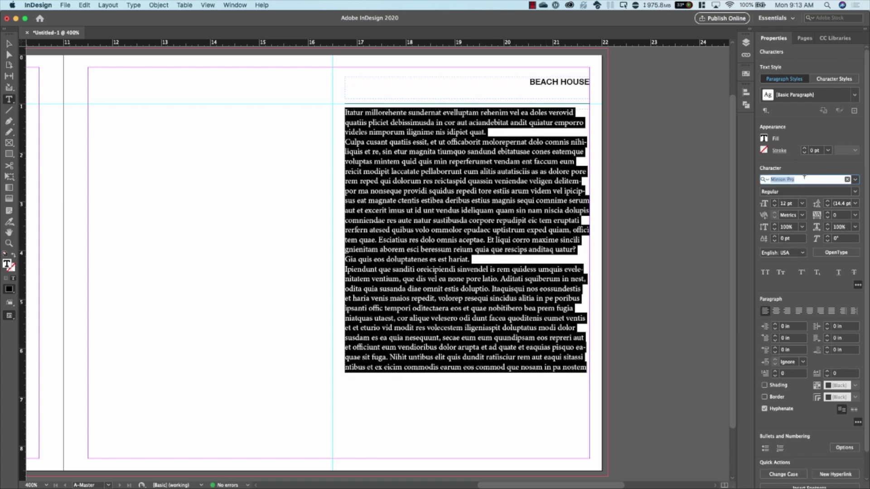
pyautogui.write('Helve')
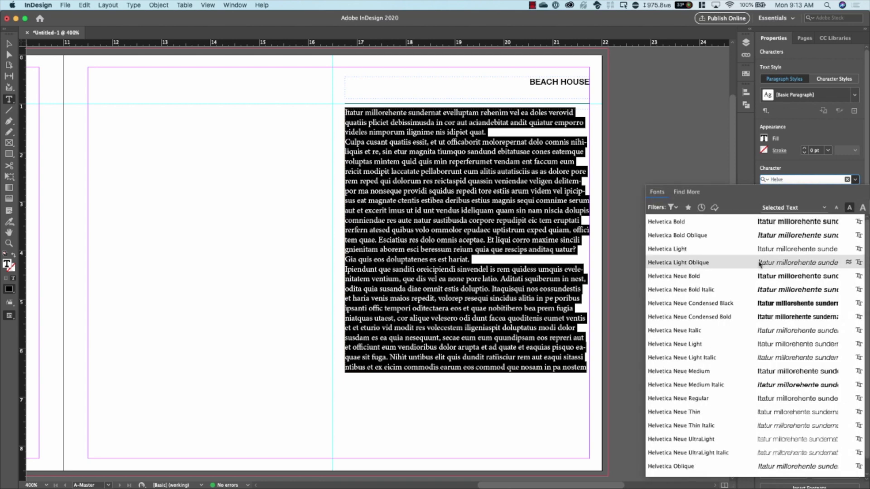
pyautogui.click(746, 251)
pyautogui.click(794, 206)
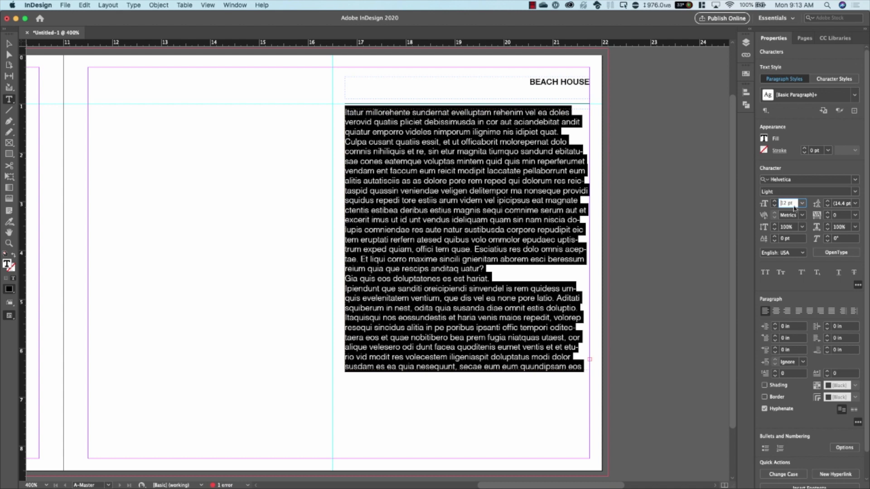
pyautogui.click(763, 204)
pyautogui.write('9')
pyautogui.press('Tab')
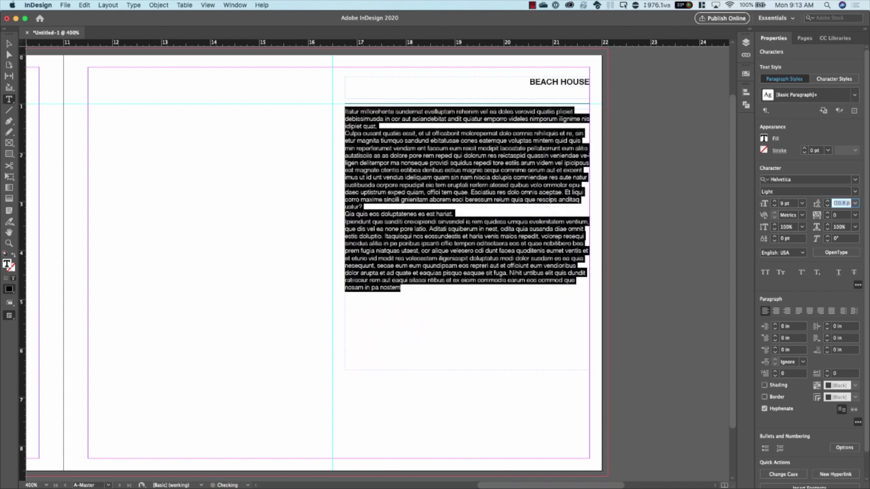
pyautogui.click(568, 234)
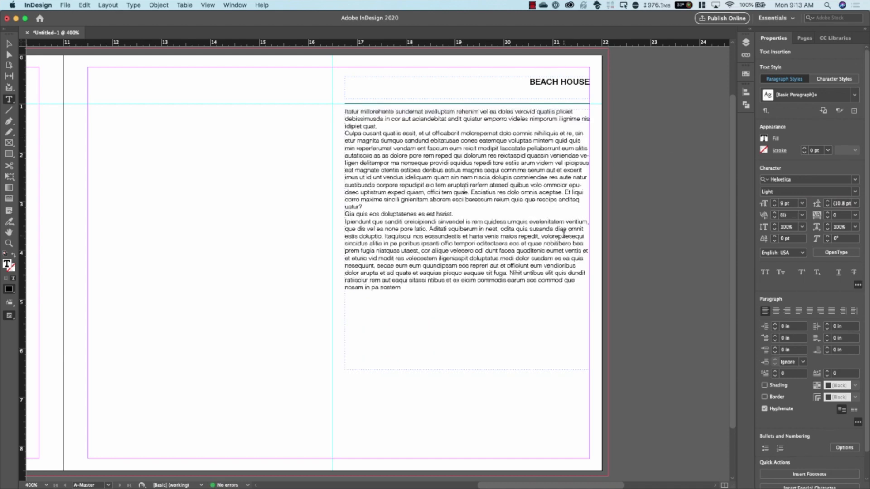
# Set the "BEACH HOUSE" title to 18 pt and move its frame down so the text sits just above the header line.
pyautogui.tripleClick(547, 82)
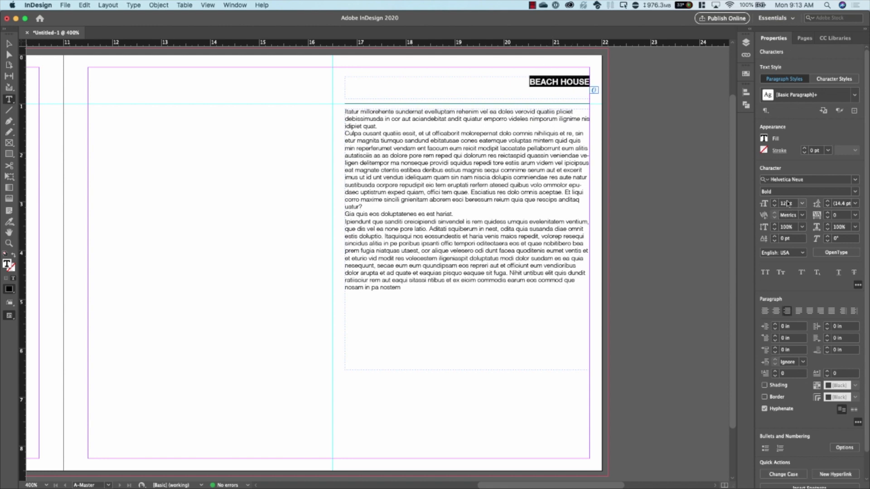
pyautogui.click(800, 204)
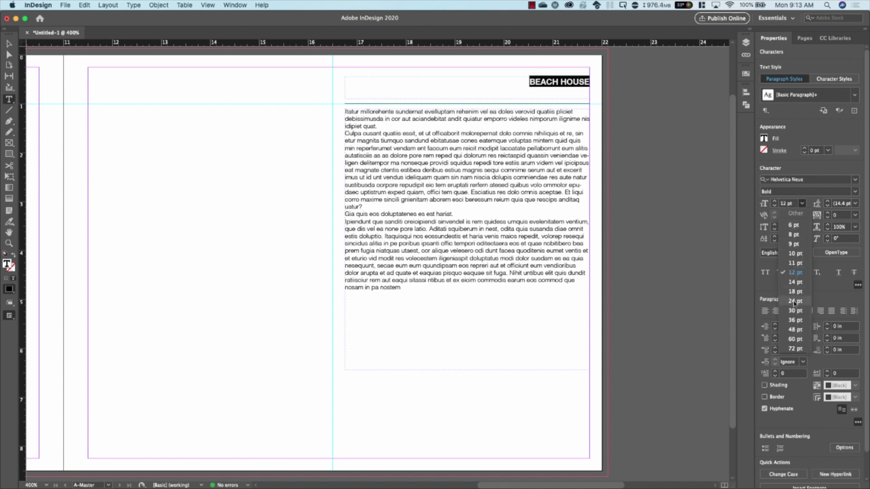
pyautogui.click(796, 292)
pyautogui.press('Escape')
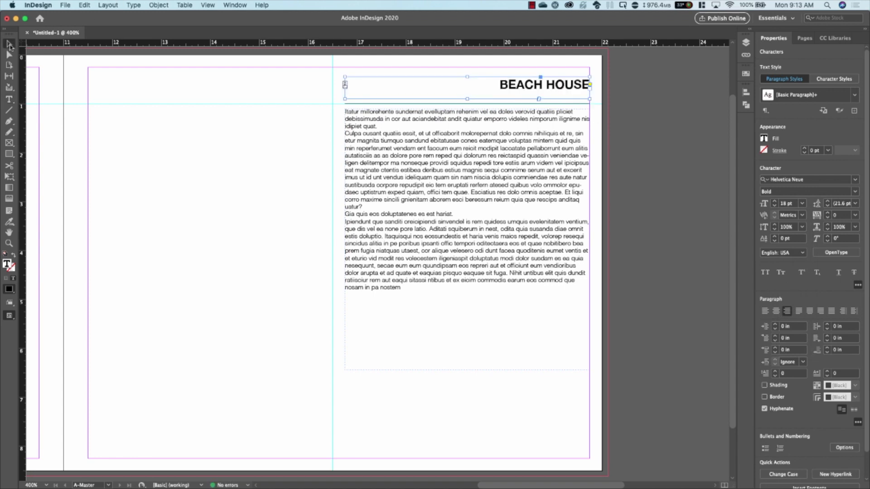
pyautogui.moveTo(555, 89); pyautogui.dragTo(557, 100)
pyautogui.click(599, 121)
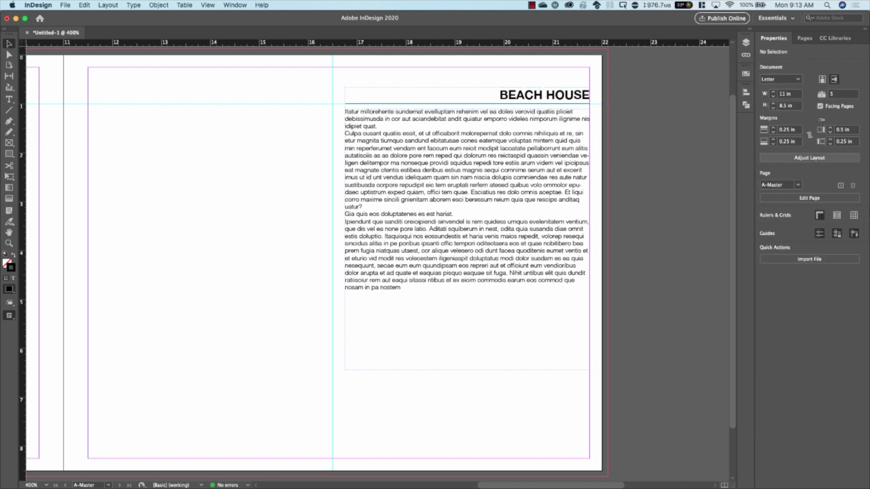
# View pages 1, 3 and 5 to check how the master title and body text carry over.
pyautogui.click(805, 39)
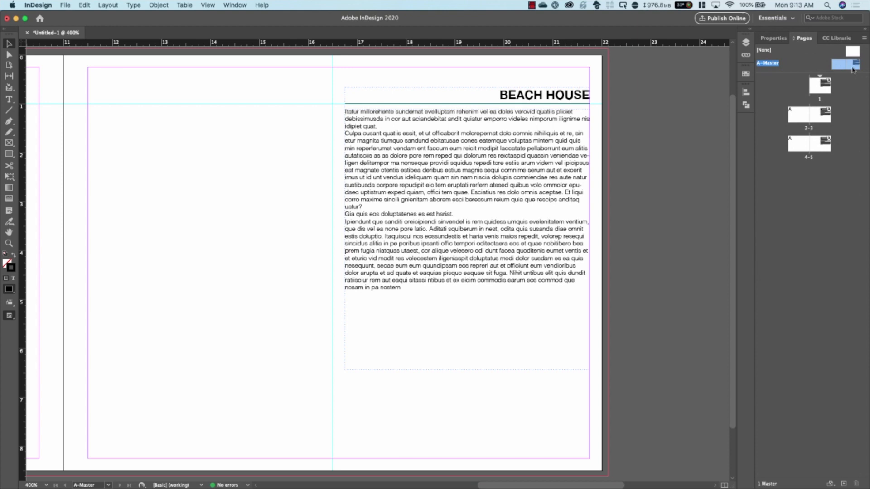
pyautogui.doubleClick(823, 89)
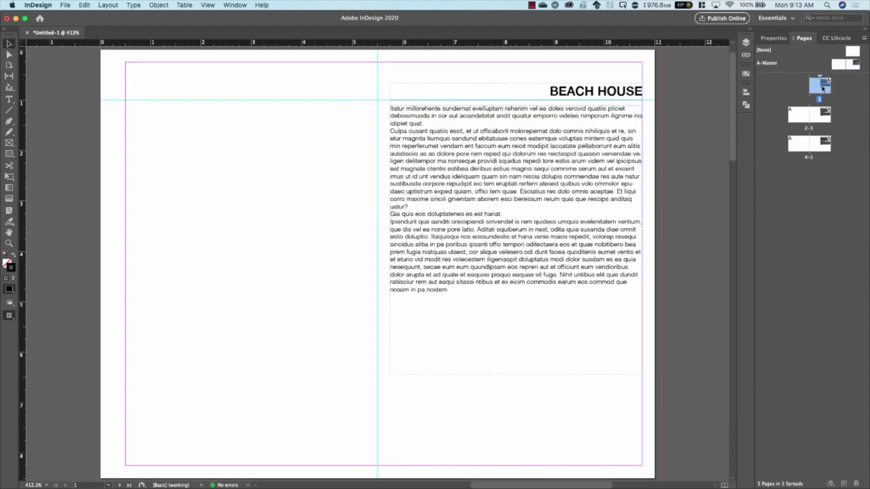
pyautogui.doubleClick(824, 121)
pyautogui.doubleClick(826, 144)
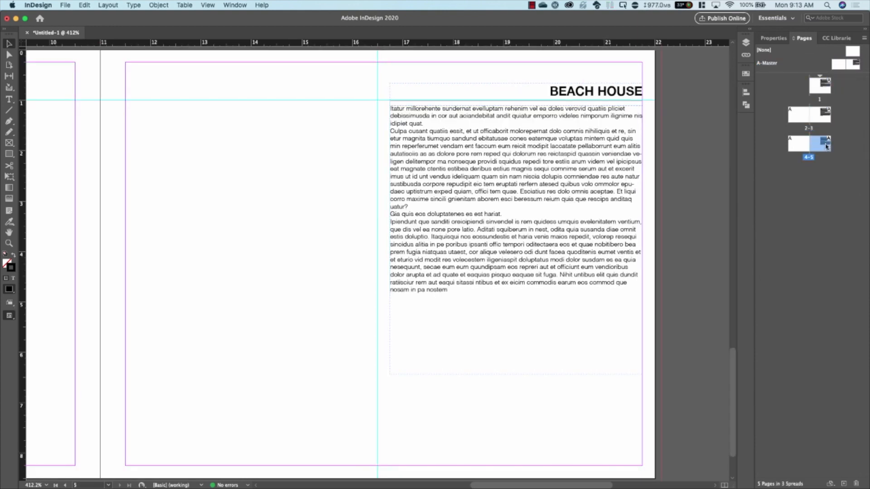
pyautogui.doubleClick(827, 89)
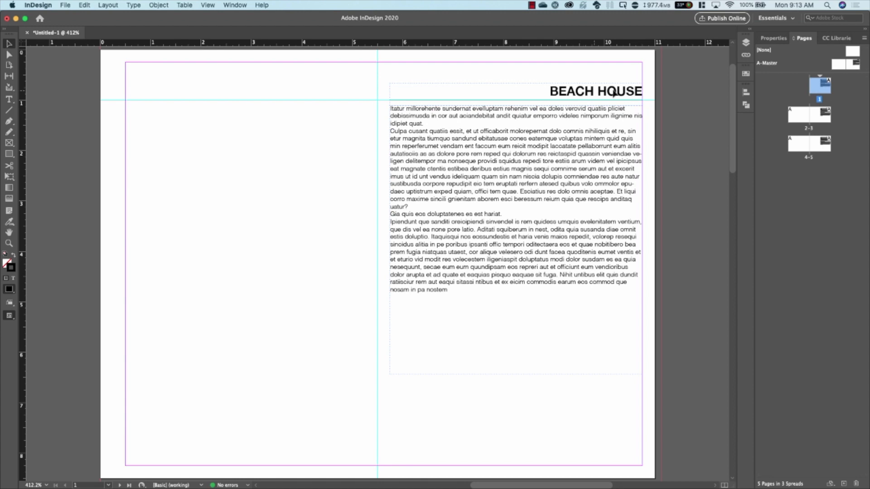
# On the right-hand A-Master page, shorten the title frame so its lower edge meets the header line.
pyautogui.doubleClick(856, 68)
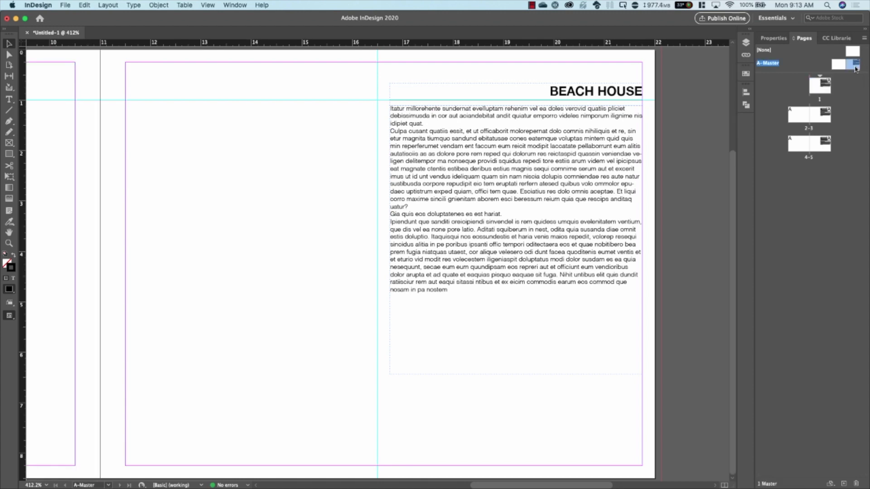
pyautogui.click(637, 90)
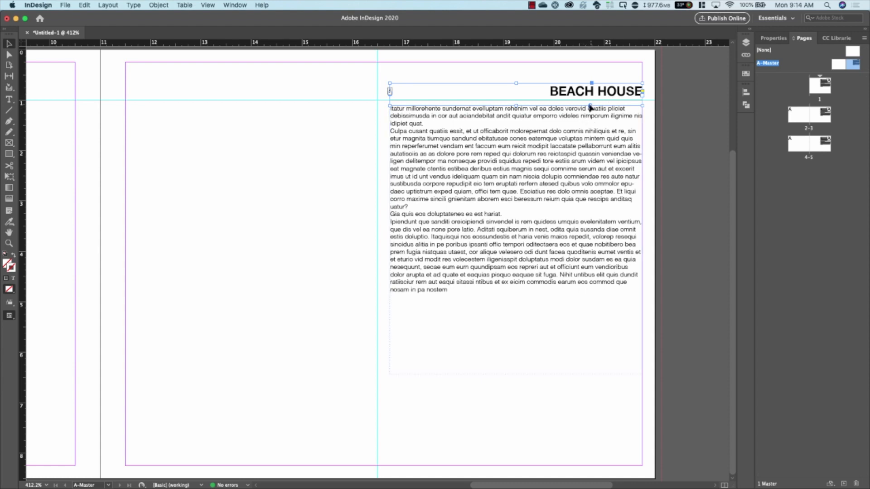
pyautogui.moveTo(516, 108); pyautogui.dragTo(516, 100)
# Copy the title and body text frames together and delete them from the A-Master page, keeping the header line.
pyautogui.click(584, 138)
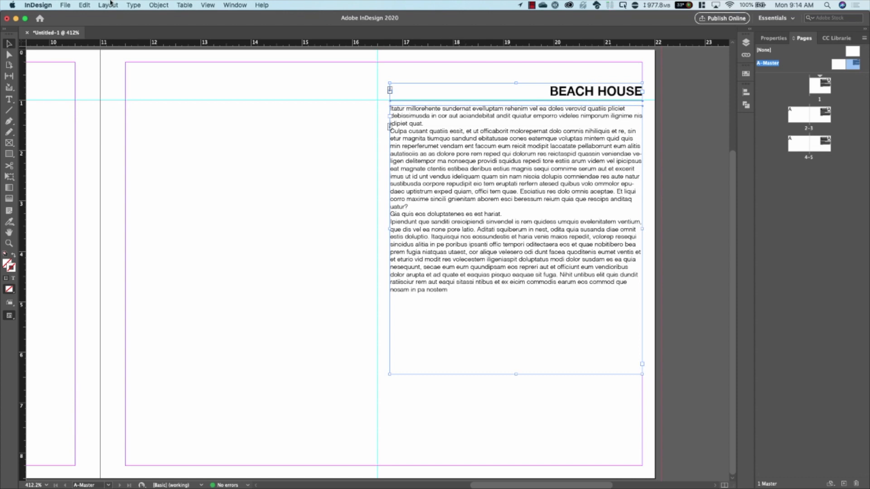
pyautogui.click(84, 5)
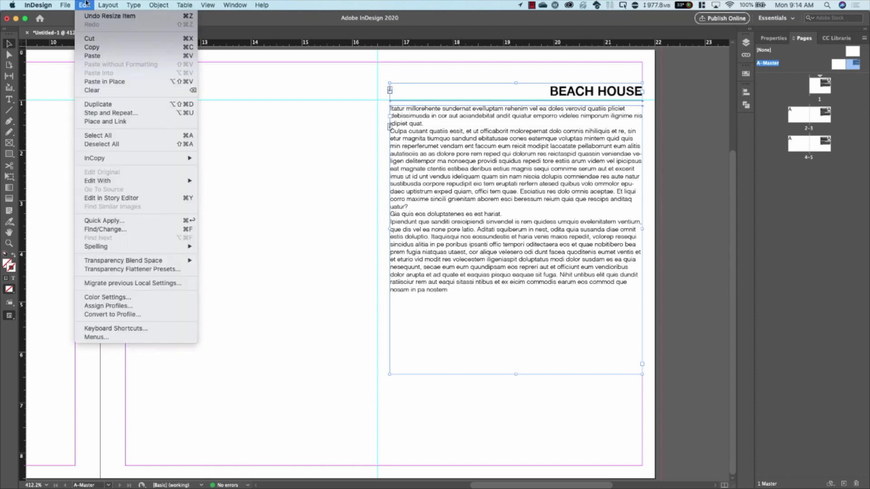
pyautogui.click(97, 48)
pyautogui.press('BackSpace')
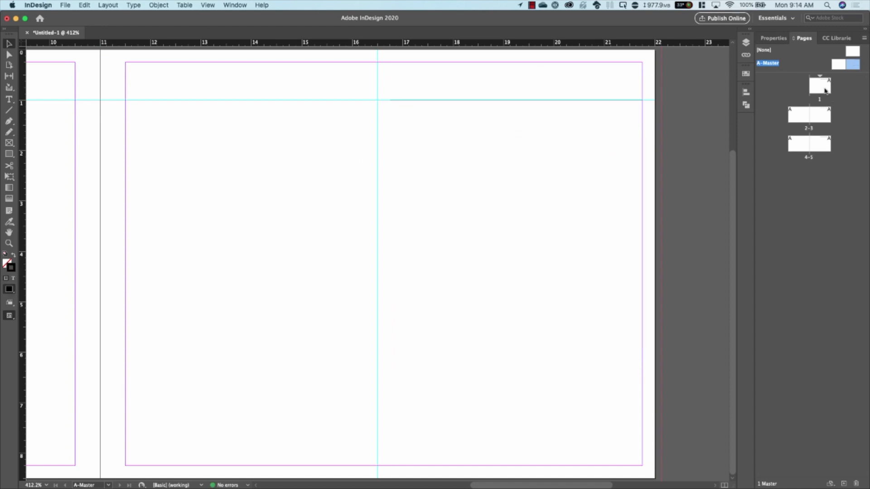
# Paste the copied title and body text frames in place on pages 1, 3 and 5.
pyautogui.doubleClick(825, 91)
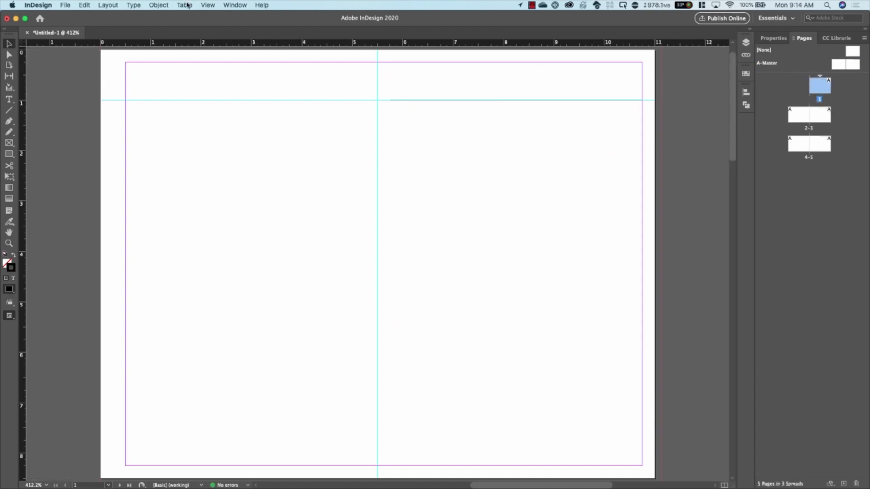
pyautogui.click(84, 4)
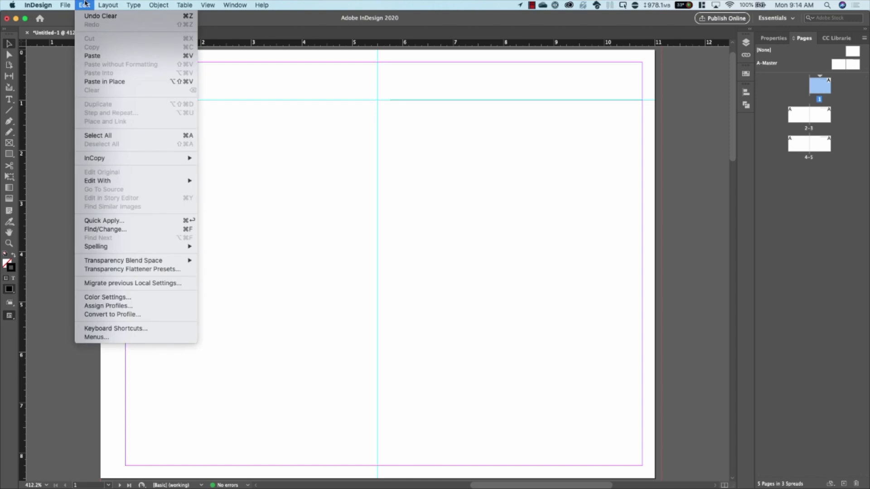
pyautogui.click(113, 83)
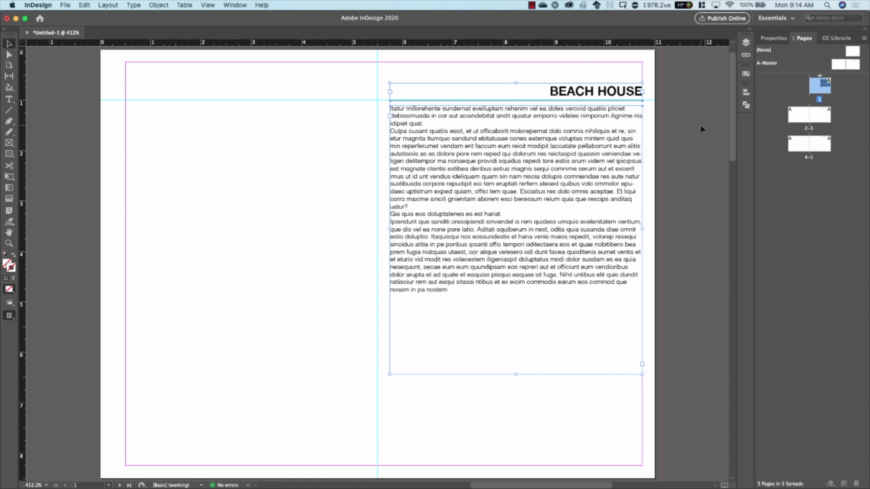
pyautogui.doubleClick(818, 120)
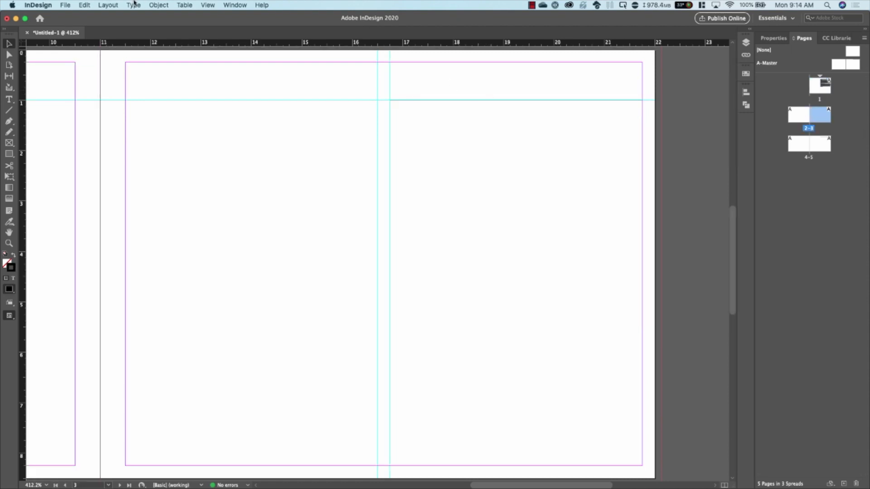
pyautogui.click(83, 6)
pyautogui.click(104, 80)
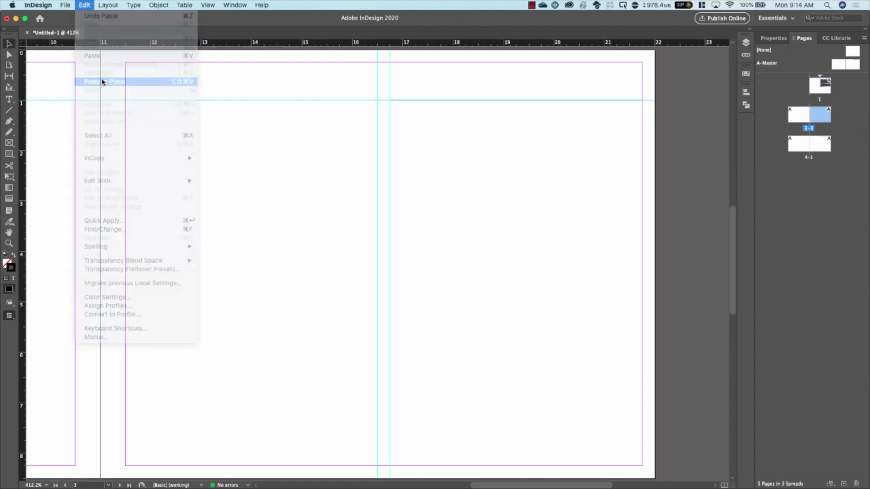
pyautogui.doubleClick(821, 149)
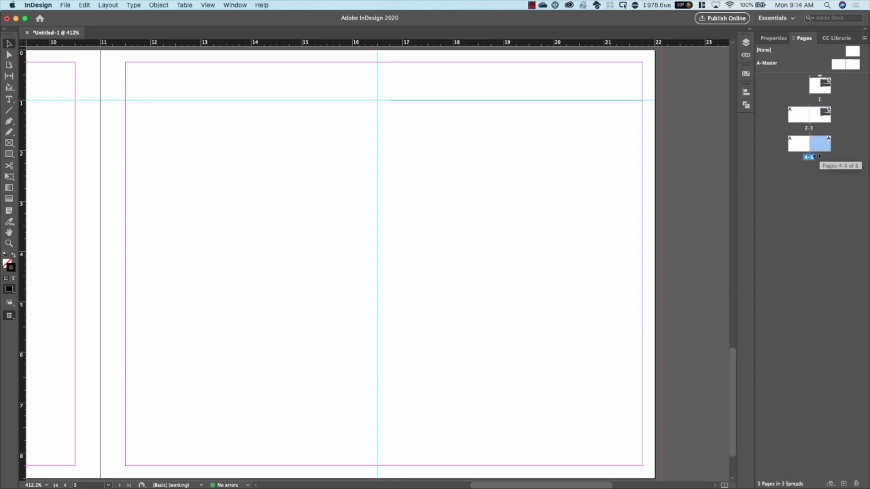
pyautogui.click(85, 5)
pyautogui.click(108, 80)
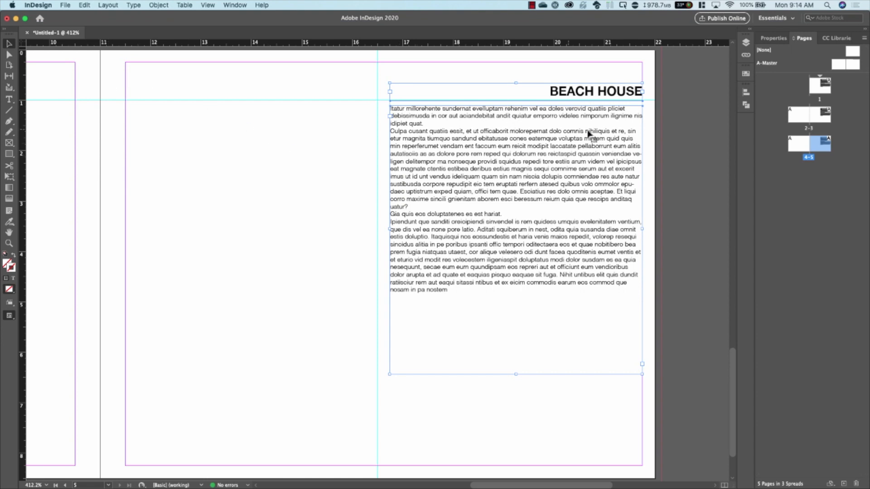
pyautogui.click(681, 106)
# Change the title on page 5 to "MOUNTAIN HOUSE".
pyautogui.doubleClick(614, 94)
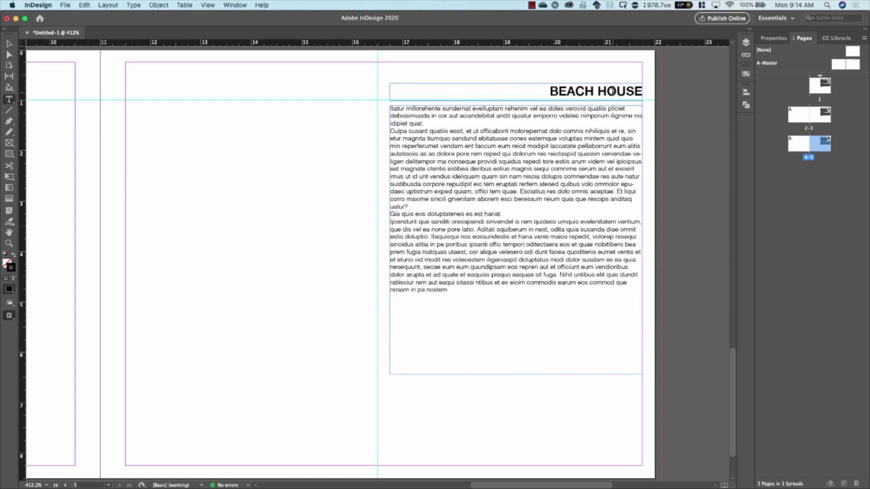
pyautogui.doubleClick(576, 92)
pyautogui.write('mou')
pyautogui.press('BackSpace')
pyautogui.press('BackSpace')
pyautogui.press('BackSpace')
pyautogui.write('MOUNTAIN')
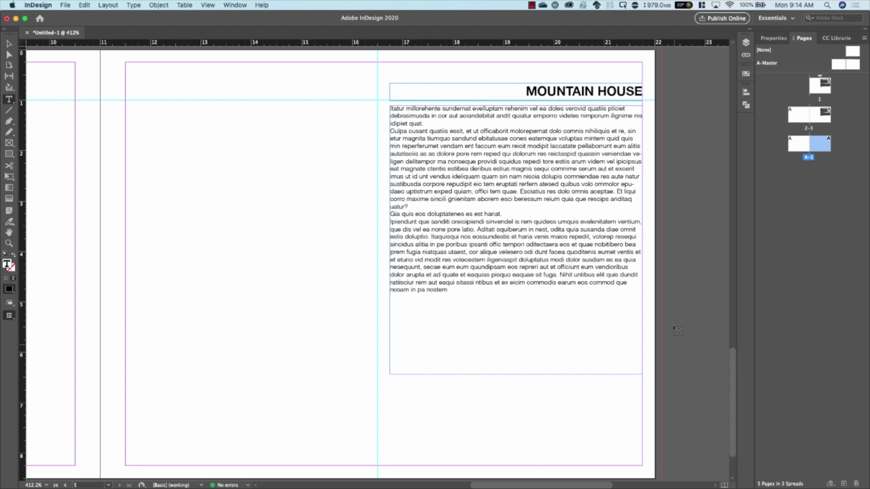
pyautogui.click(8, 43)
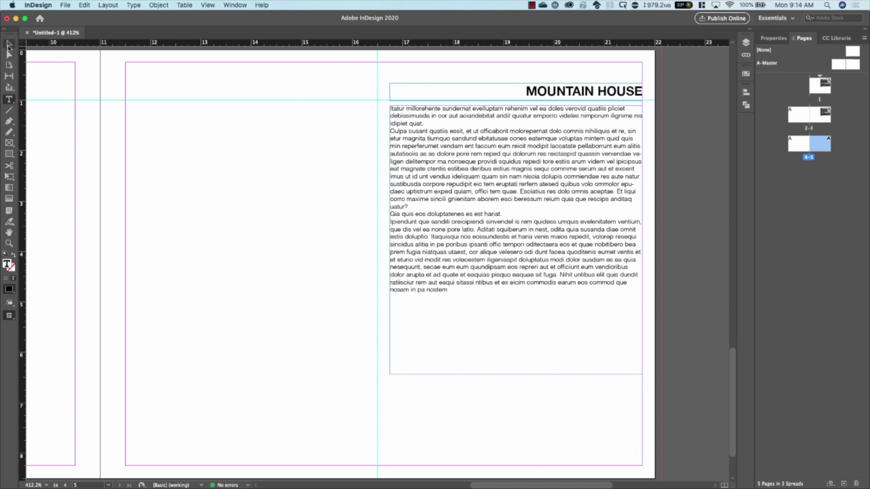
# View pages 1, 3 and 5 in turn to compare their titles.
pyautogui.doubleClick(821, 86)
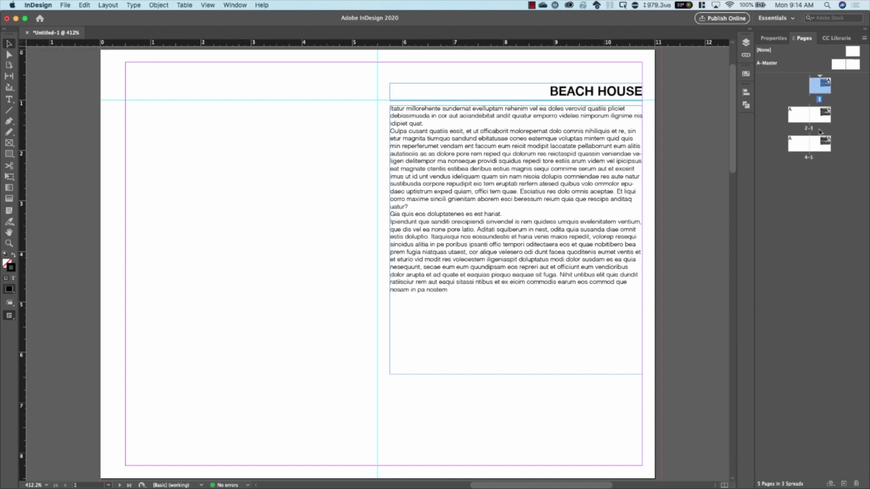
pyautogui.doubleClick(822, 119)
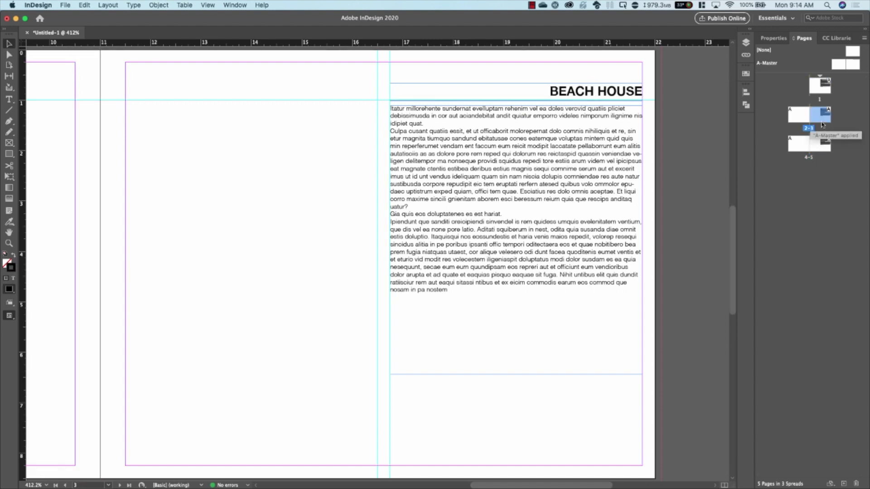
pyautogui.doubleClick(820, 152)
# Switch the screen mode to Preview to see page 5 without guides and frame edges.
pyautogui.click(773, 69)
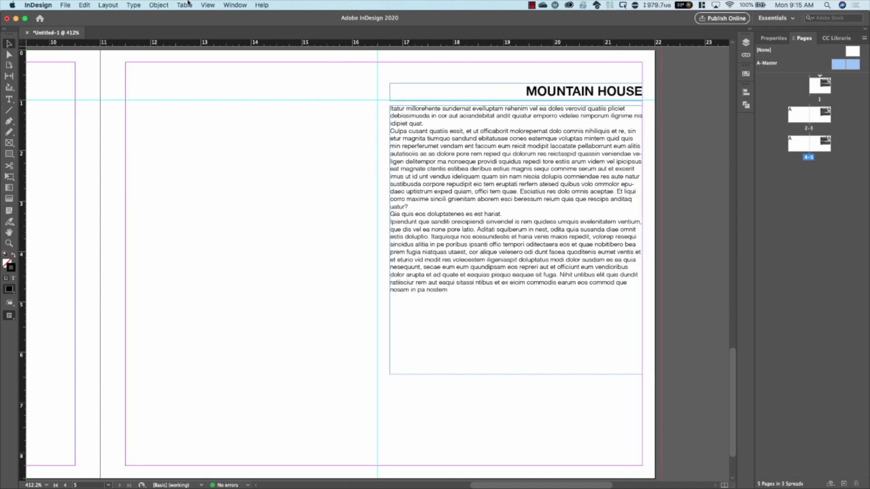
pyautogui.click(172, 4)
pyautogui.moveTo(209, 6)
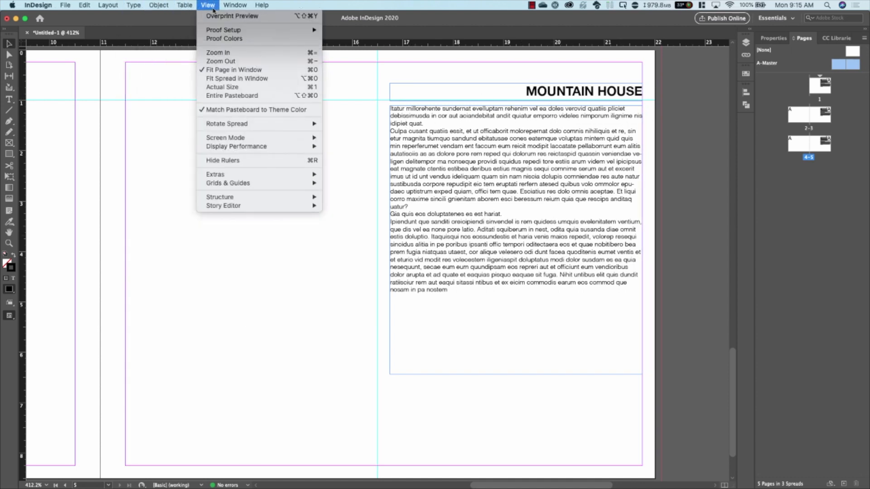
pyautogui.moveTo(237, 137)
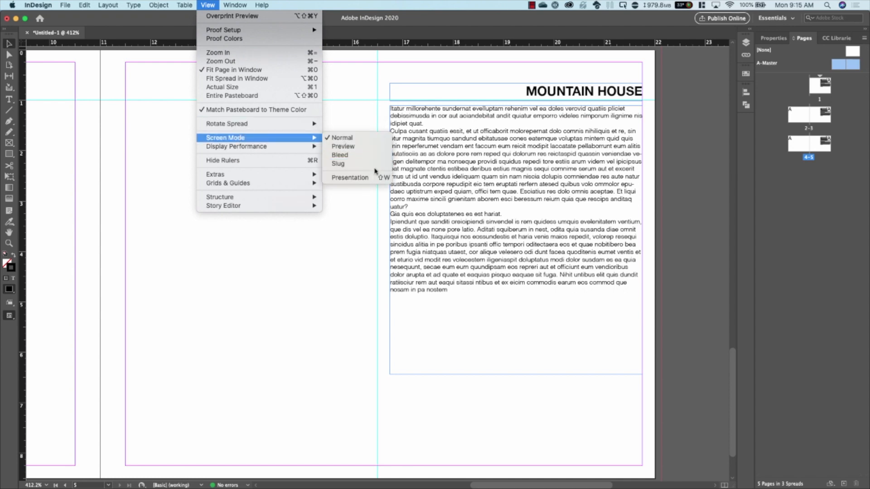
pyautogui.click(368, 151)
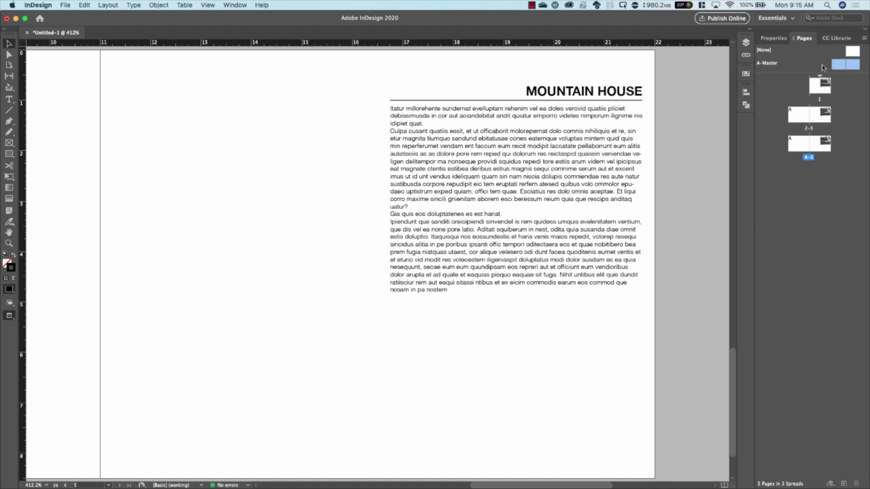
# Duplicate the A-Master spread and return the screen mode to Normal.
pyautogui.rightClick(796, 68)
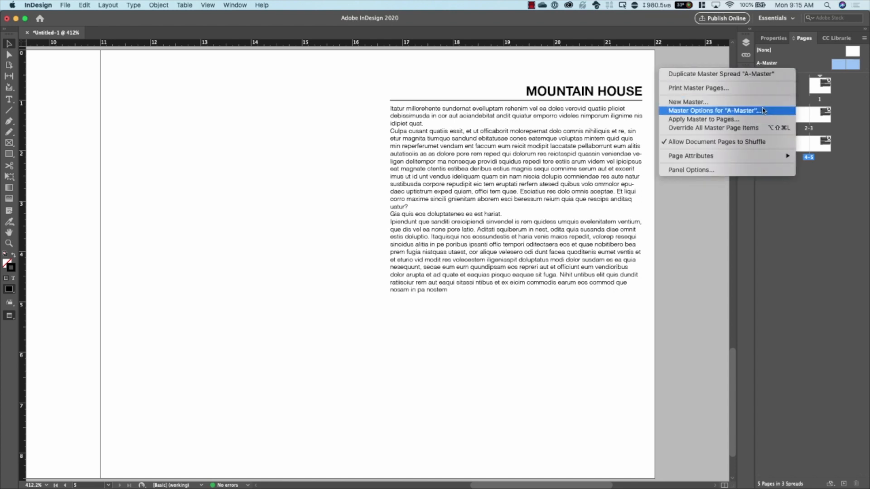
pyautogui.click(761, 78)
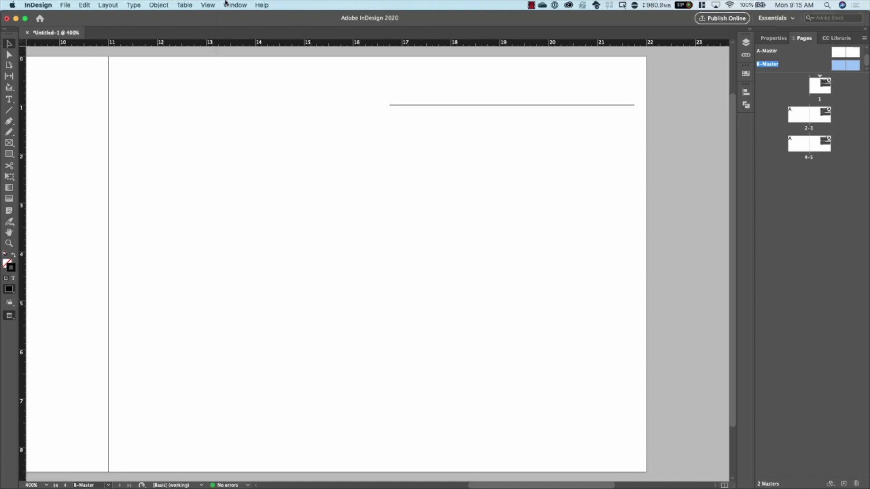
pyautogui.click(208, 5)
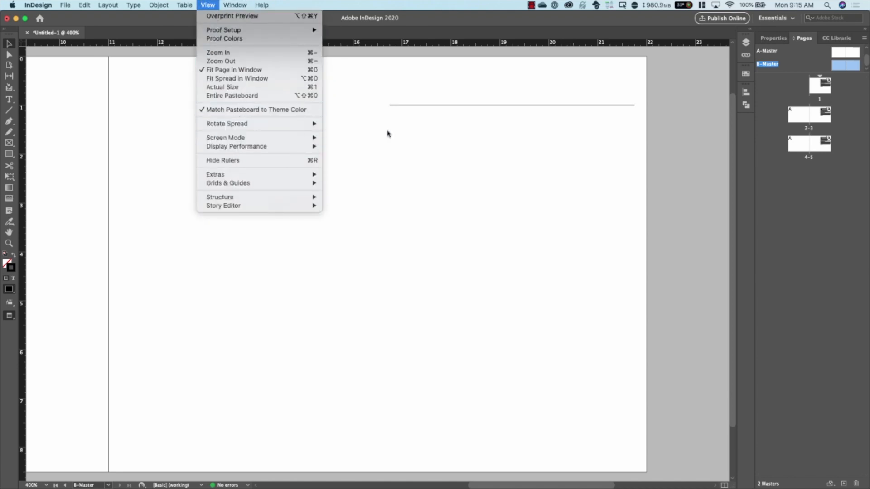
pyautogui.click(345, 137)
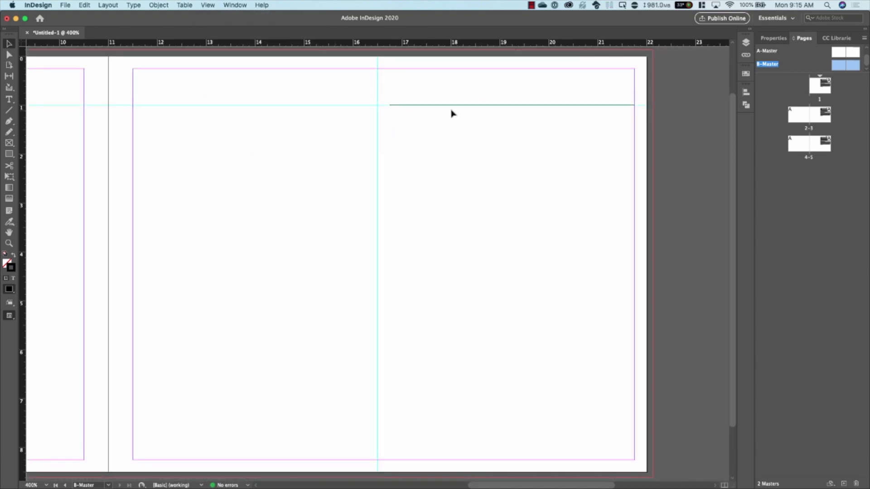
# Move the B-Master header line to the left-hand page so it starts at the outer margin on the guide, and view page 2.
pyautogui.moveTo(449, 106); pyautogui.dragTo(110, 108)
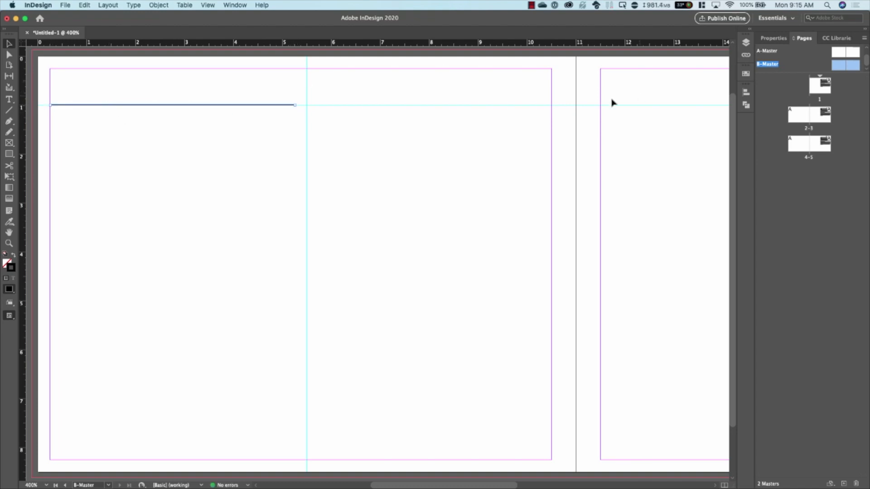
pyautogui.doubleClick(808, 116)
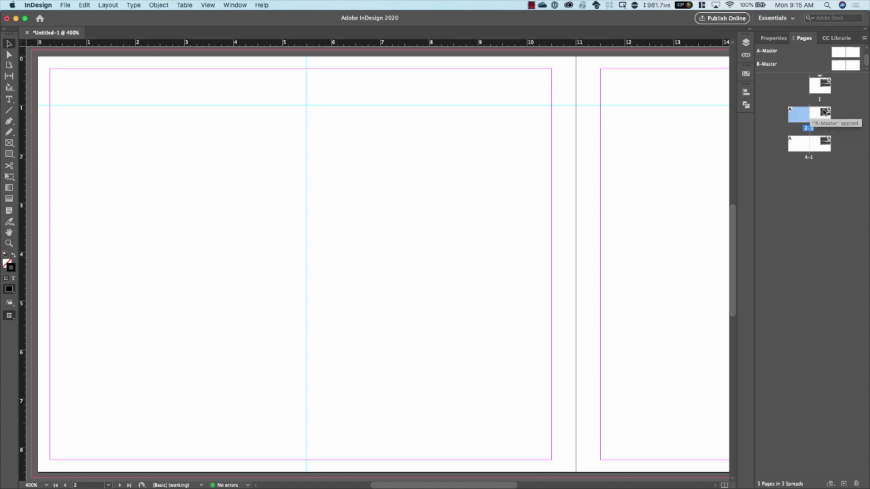
# Apply B-Master to both pages of spread 2-3.
pyautogui.keyDown('shift'); pyautogui.click(817, 117); pyautogui.keyUp('shift')
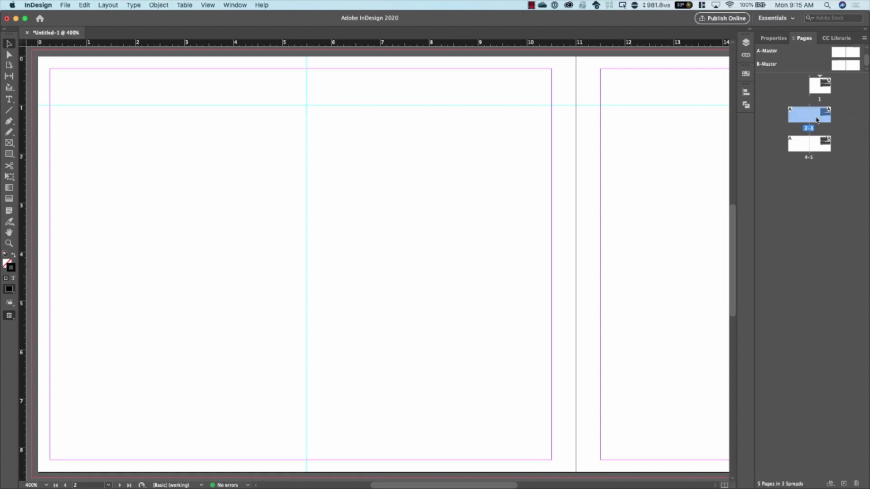
pyautogui.rightClick(791, 124)
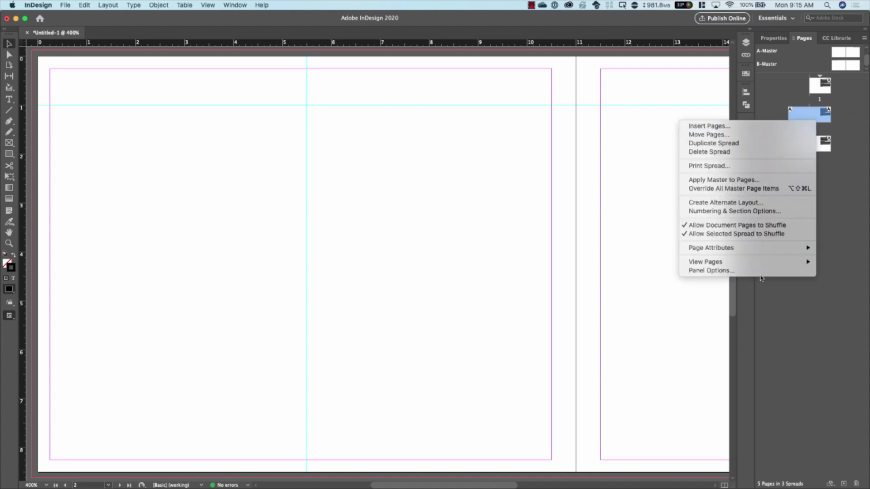
pyautogui.click(745, 181)
pyautogui.click(434, 241)
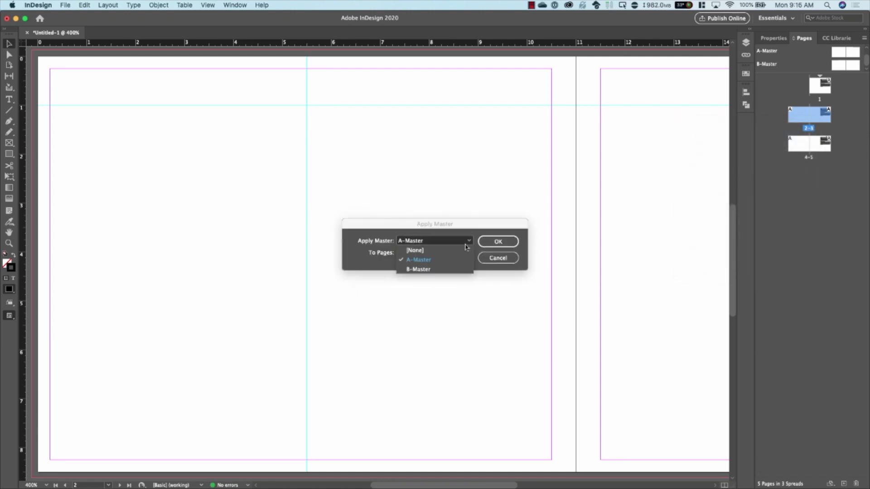
pyautogui.click(440, 270)
pyautogui.click(498, 241)
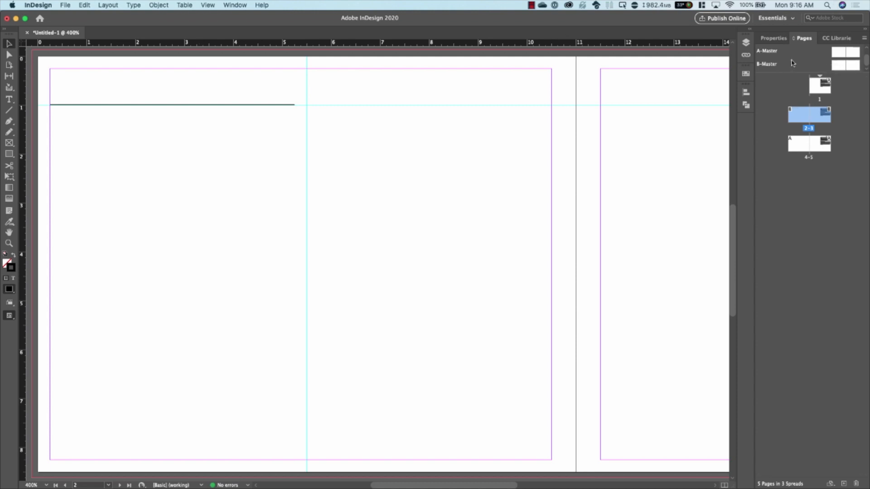
pyautogui.click(797, 63)
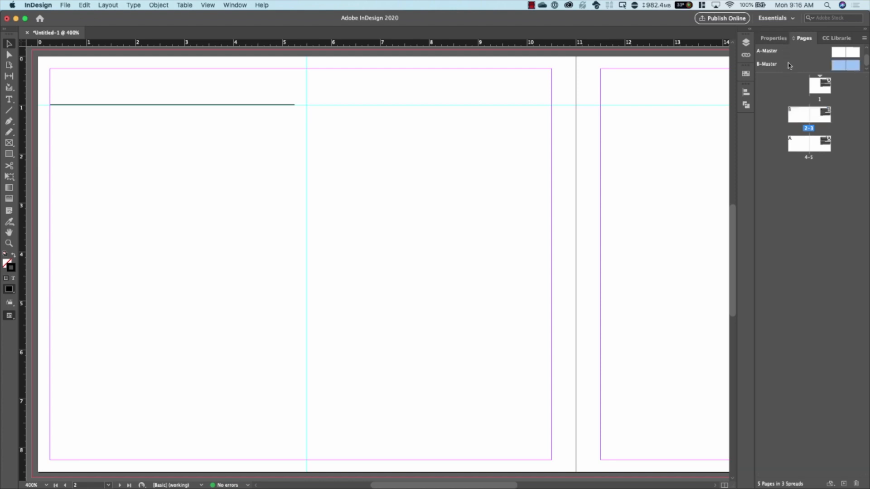
pyautogui.rightClick(789, 65)
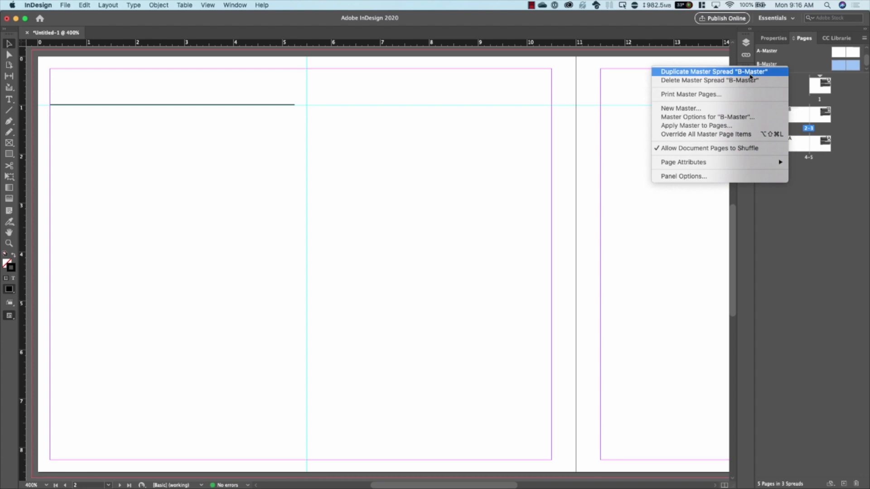
pyautogui.click(868, 275)
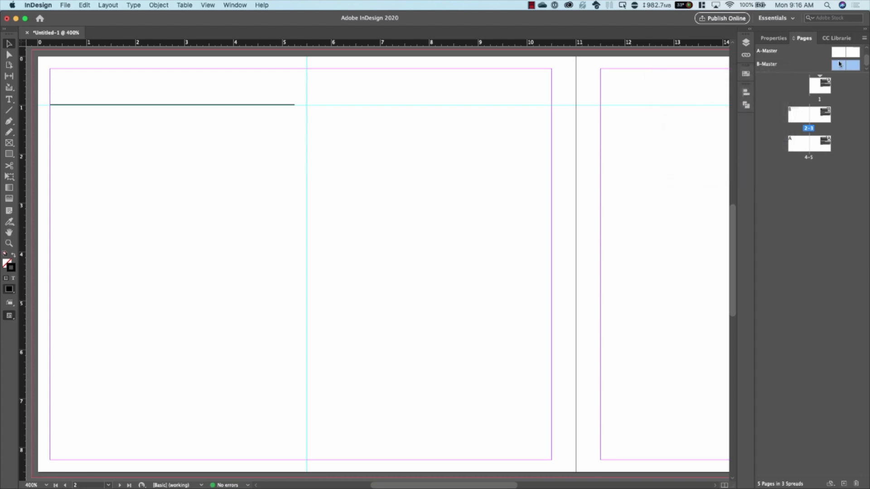
# Draw bleed-height rectangle frames: on A-Master from the left bleed to the right-page vertical guide, on B-Master from the left-page vertical guide to the right bleed.
pyautogui.doubleClick(851, 56)
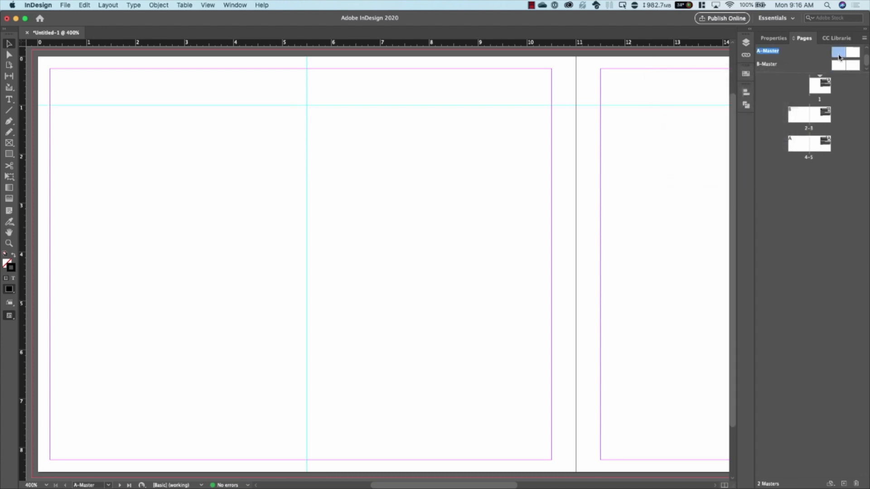
pyautogui.click(9, 143)
pyautogui.moveTo(33, 52); pyautogui.dragTo(589, 479)
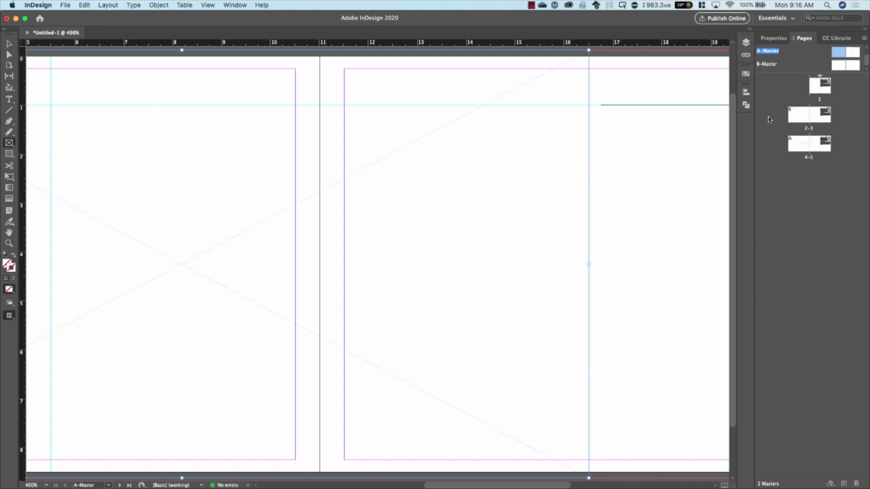
pyautogui.doubleClick(850, 66)
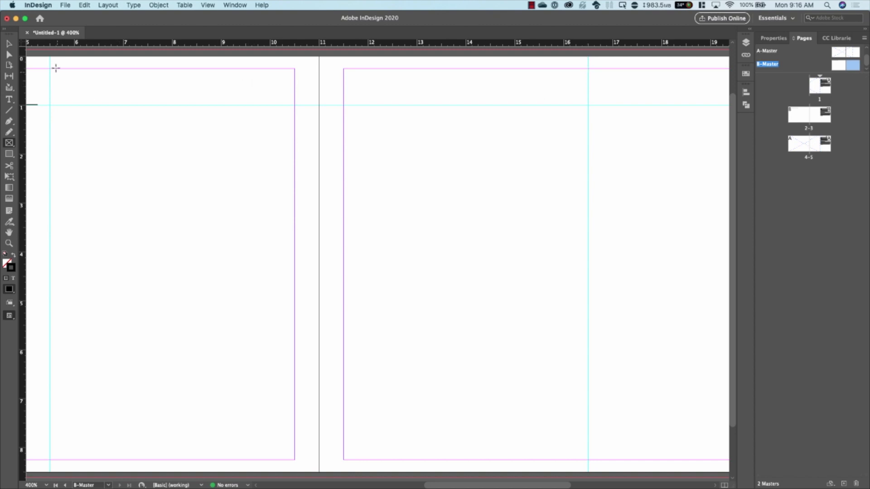
pyautogui.moveTo(51, 53); pyautogui.dragTo(616, 416)
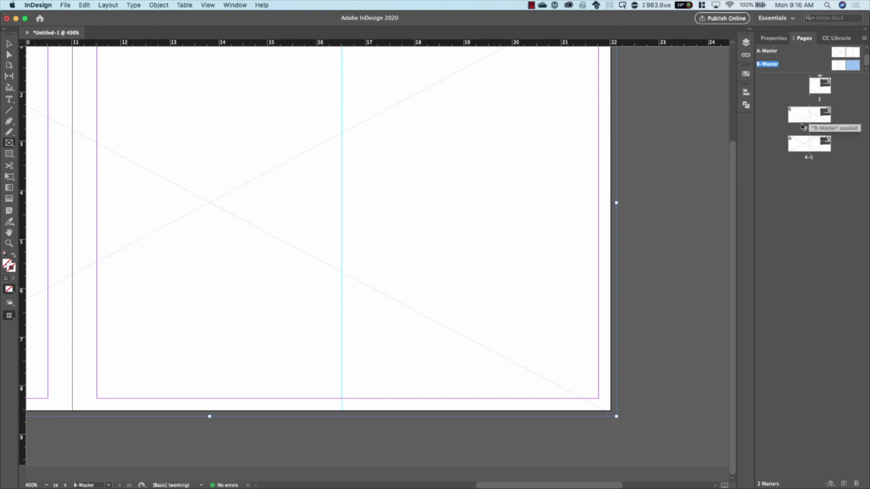
# View spreads 4-5 and 2-3 to check how the new master frames sit relative to the titles and text.
pyautogui.doubleClick(800, 146)
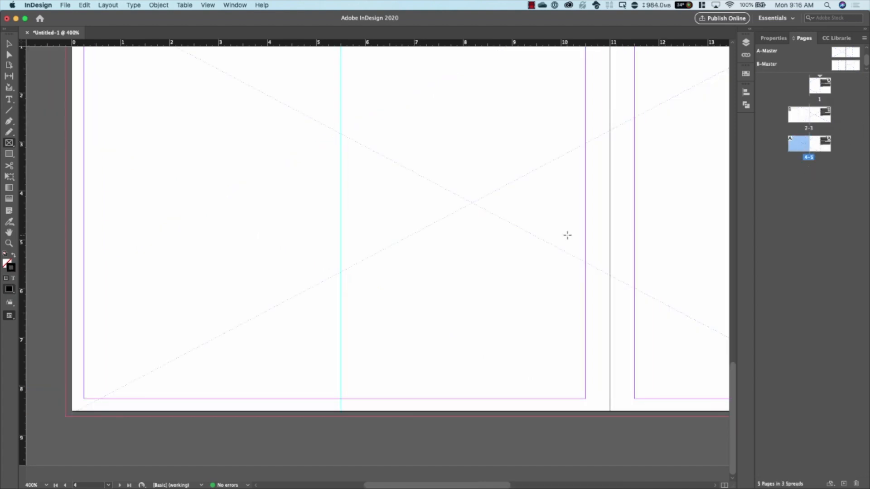
pyautogui.hscroll(10, 567, 235)
pyautogui.scroll(4, 567, 235)
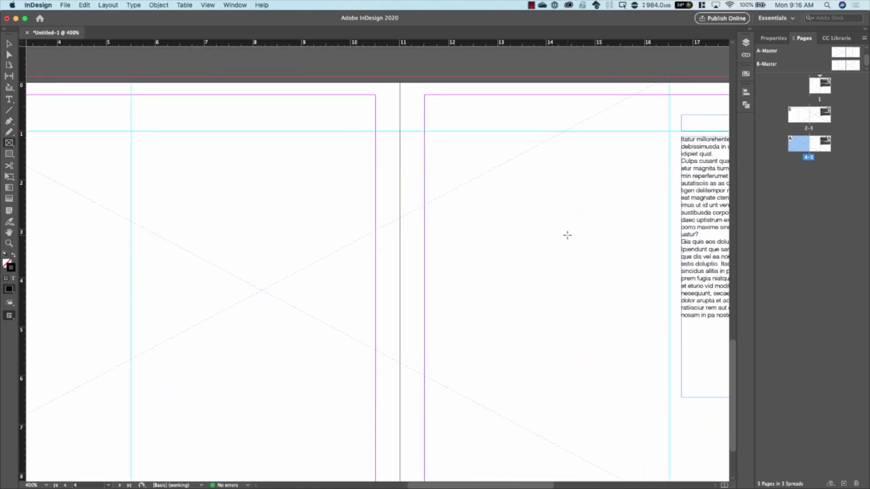
pyautogui.hscroll(5, 567, 235)
pyautogui.scroll(-1, 567, 236)
pyautogui.doubleClick(794, 117)
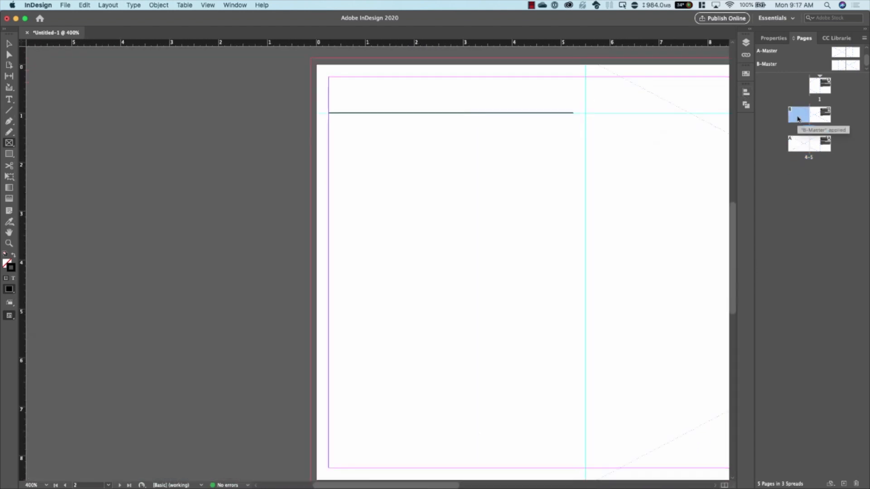
pyautogui.click(820, 119)
pyautogui.doubleClick(821, 119)
pyautogui.click(676, 157)
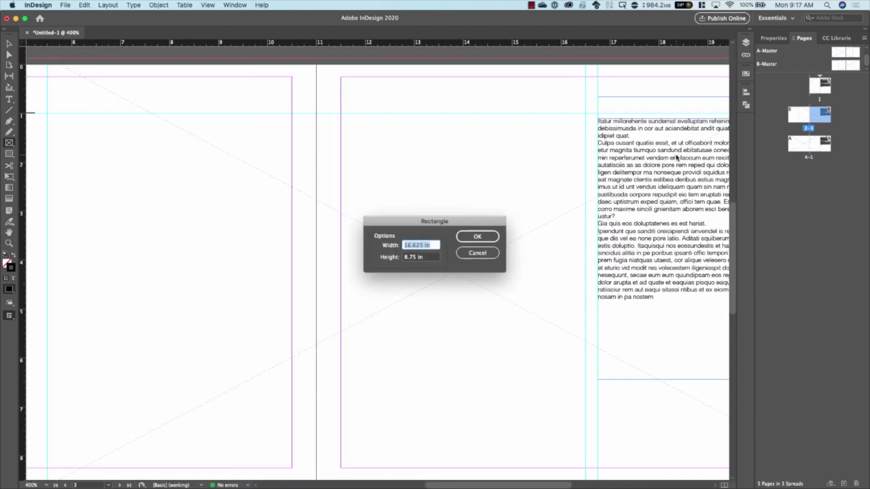
pyautogui.click(482, 255)
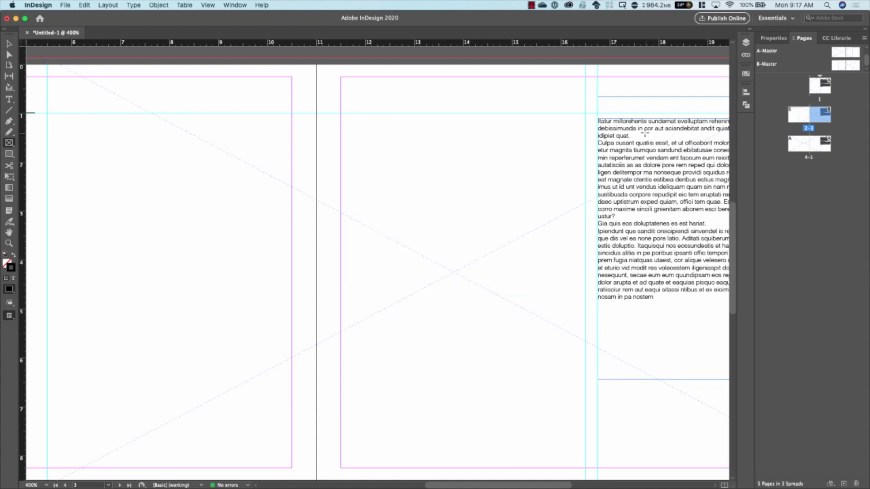
# Move the title and body text frames from page 3 to the outer margin of page 2, around the header line.
pyautogui.click(9, 43)
pyautogui.click(634, 136)
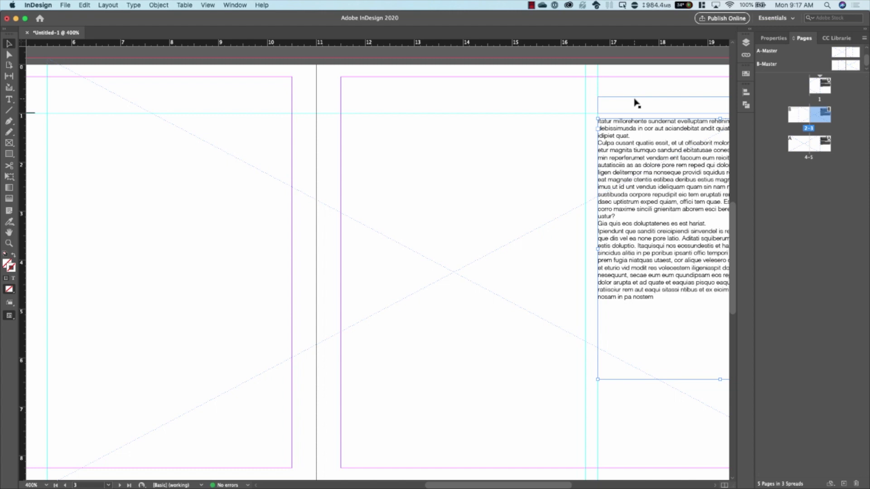
pyautogui.moveTo(643, 160); pyautogui.dragTo(184, 154)
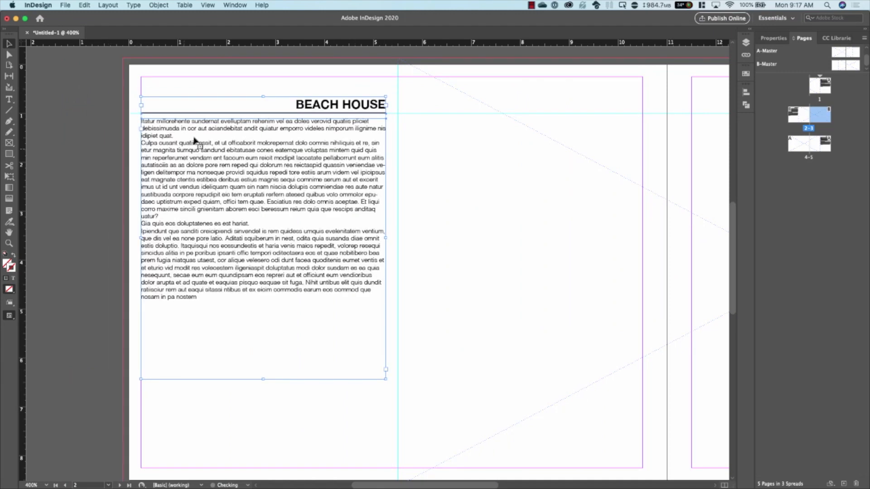
# Left-align the BEACH HOUSE title on page 2 and deselect it.
pyautogui.doubleClick(339, 106)
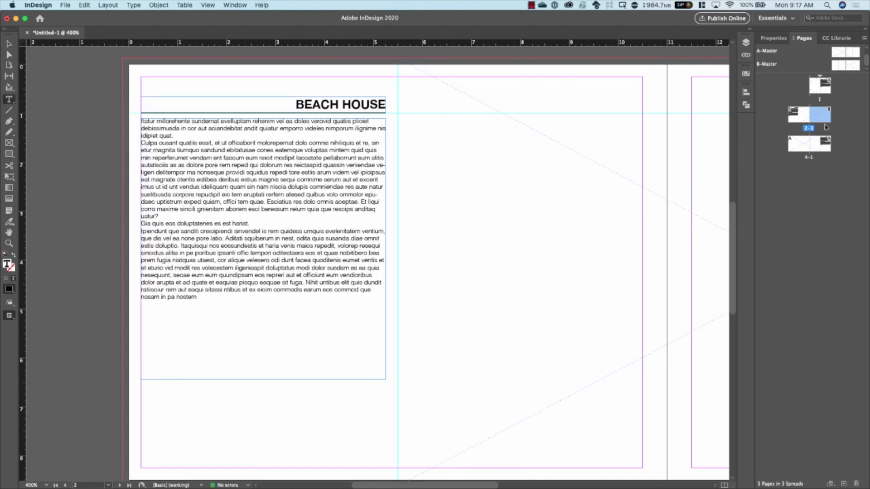
pyautogui.click(772, 38)
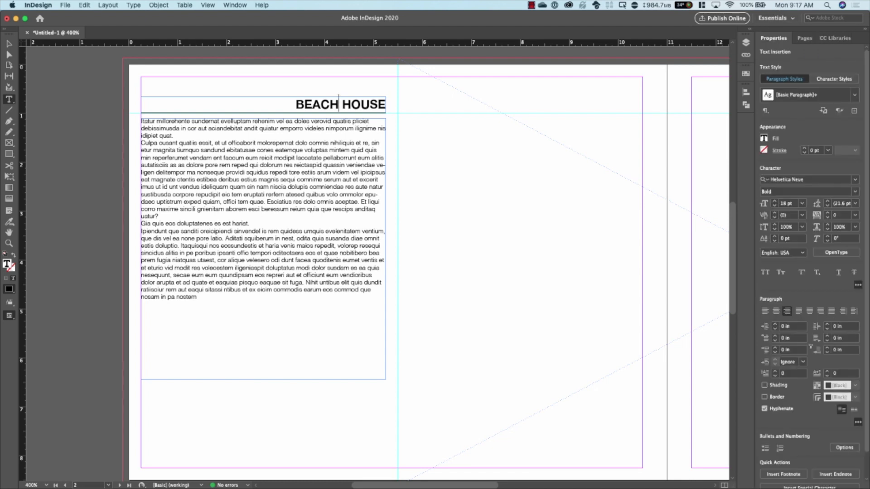
pyautogui.click(765, 310)
pyautogui.click(9, 44)
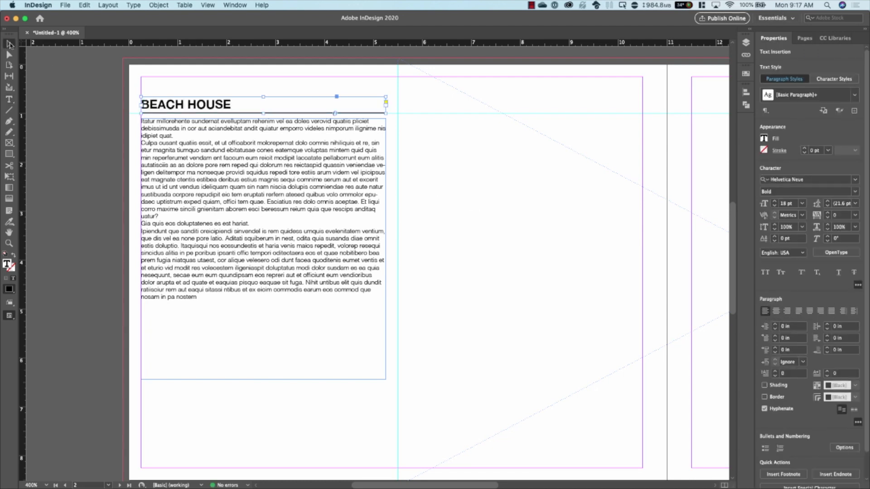
pyautogui.click(494, 150)
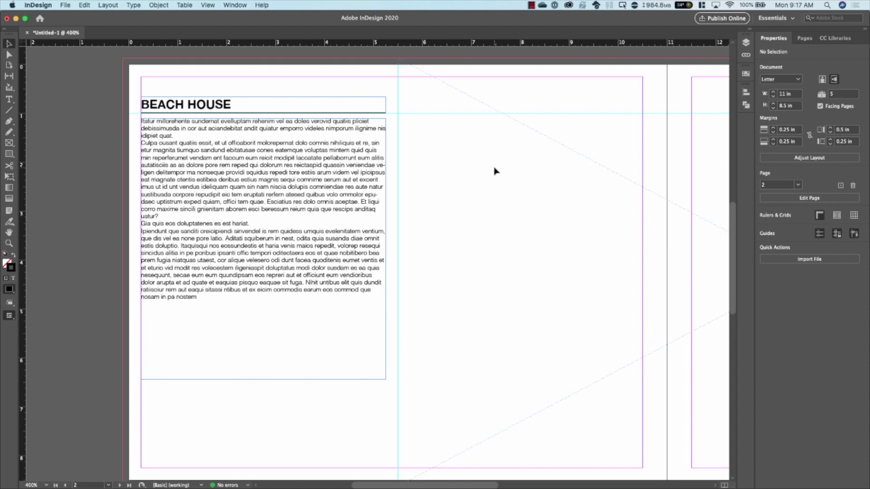
# Place A106_section_FINAL.png from the OneDrive folder Live Demonstrations/Live - A135 Exercises/A106/F2019/Section into the large frame on spread 2-3.
pyautogui.click(805, 38)
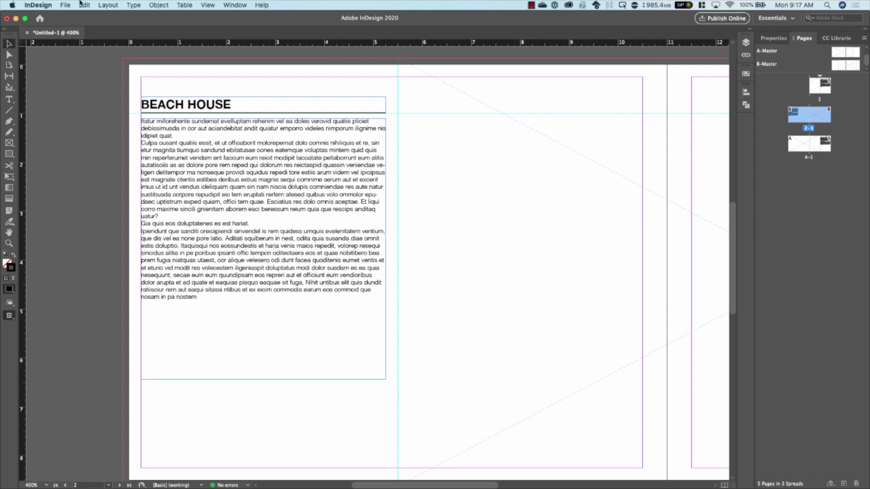
pyautogui.click(63, 5)
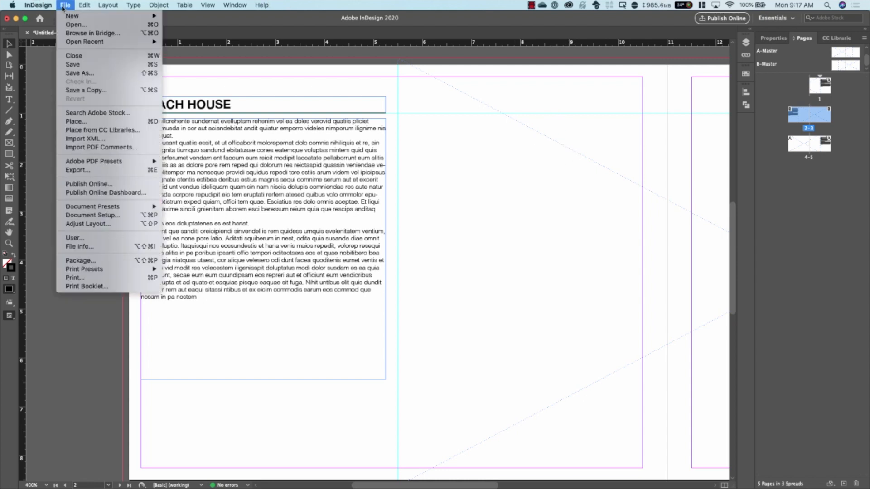
pyautogui.click(90, 125)
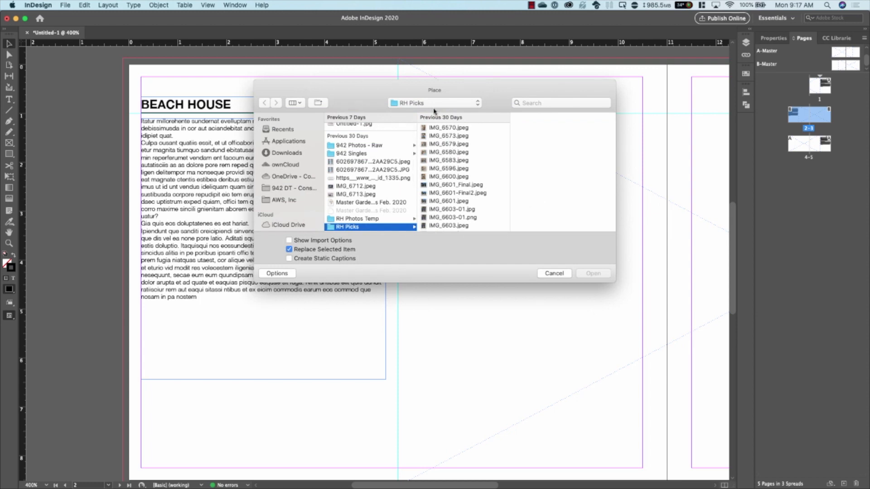
pyautogui.click(282, 177)
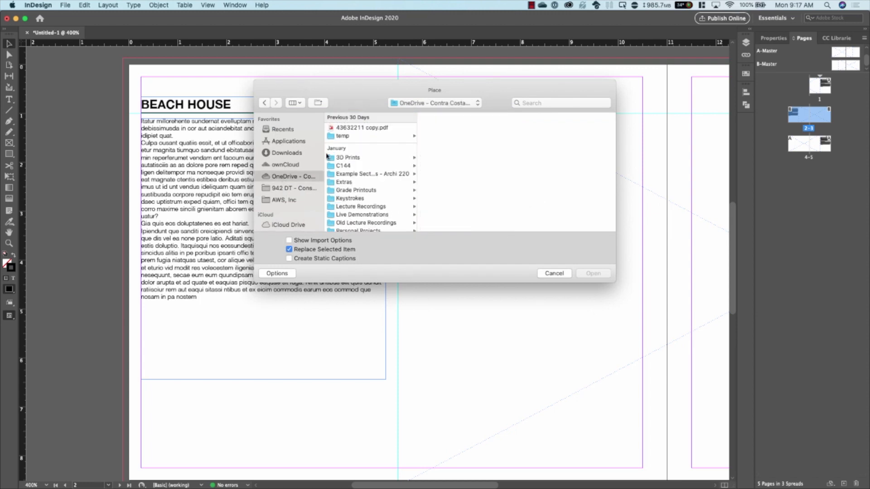
pyautogui.click(362, 216)
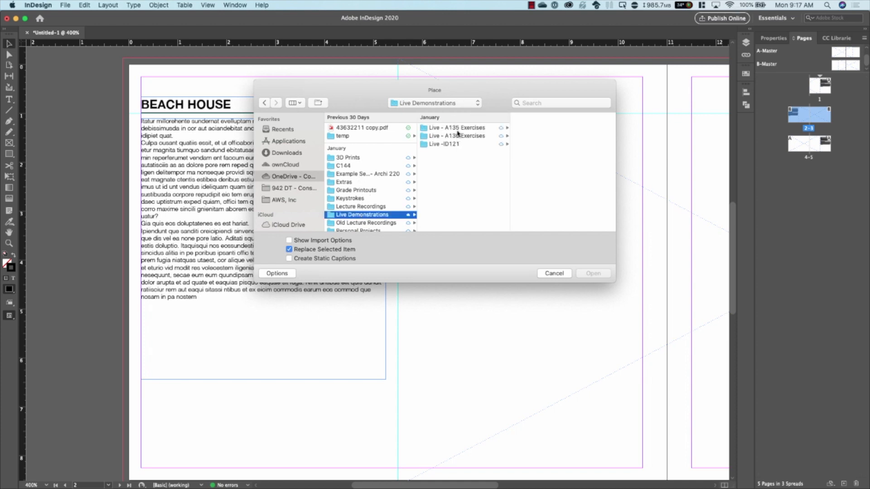
pyautogui.click(457, 129)
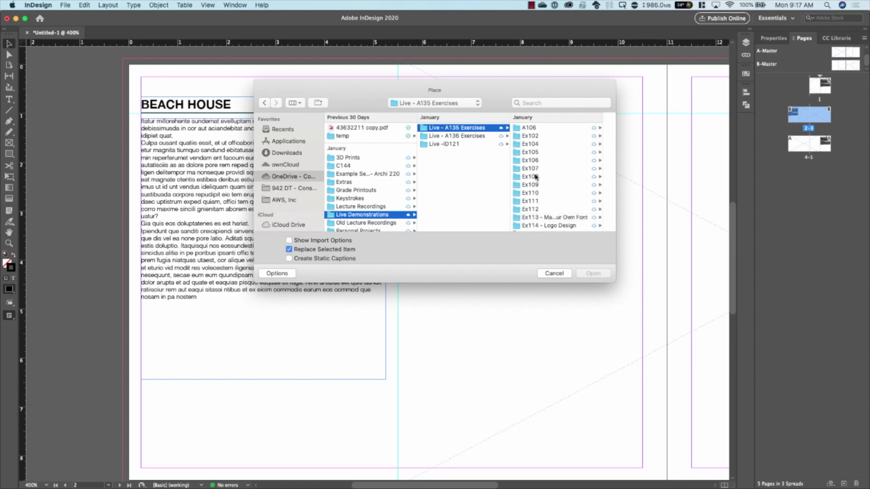
pyautogui.click(529, 129)
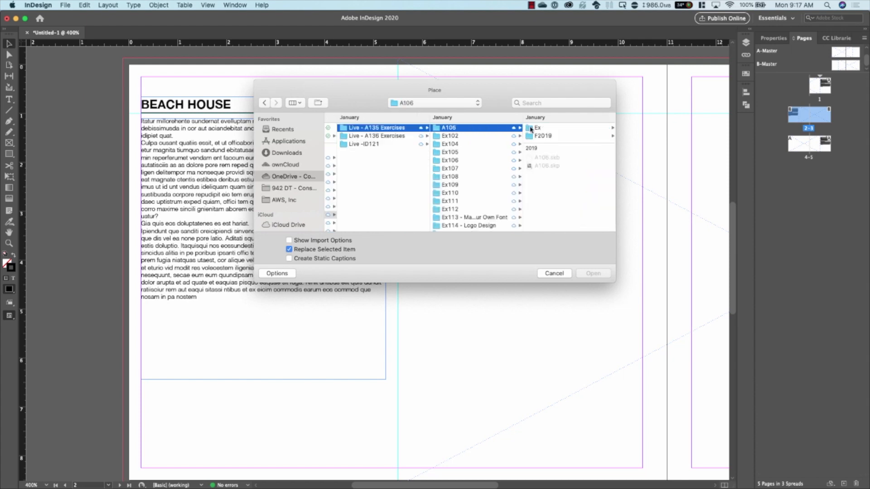
pyautogui.click(561, 136)
pyautogui.click(545, 143)
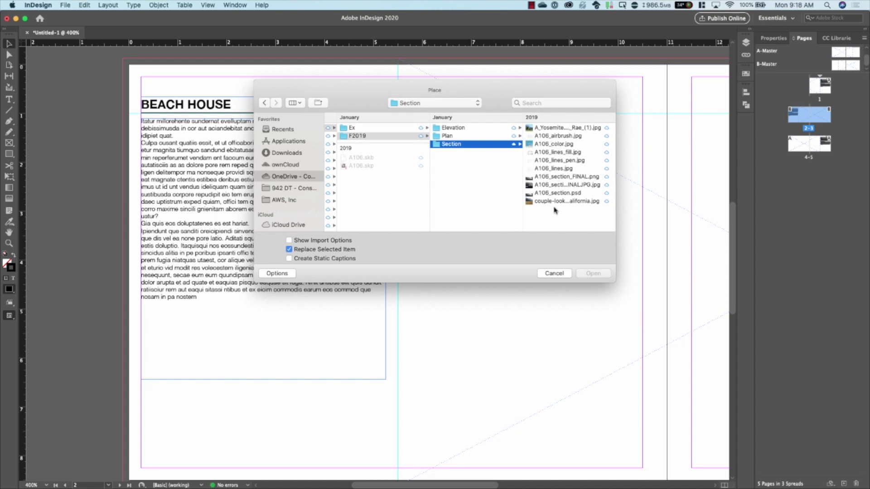
pyautogui.click(554, 178)
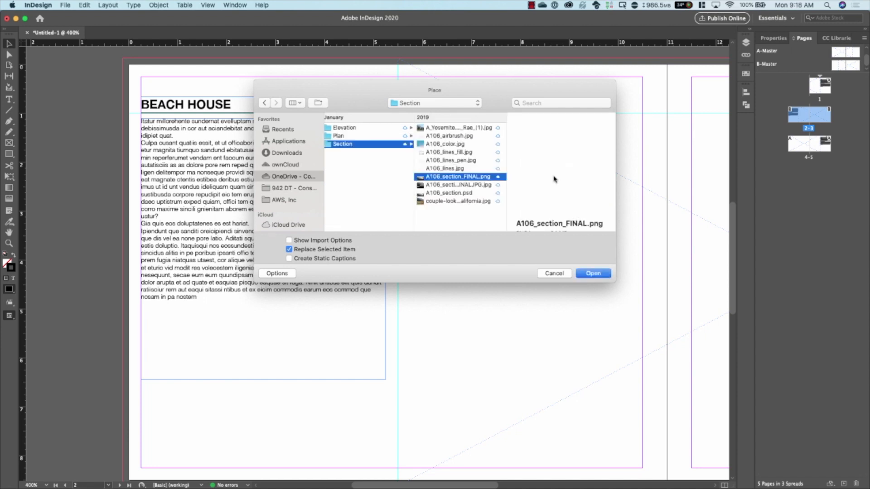
pyautogui.click(593, 273)
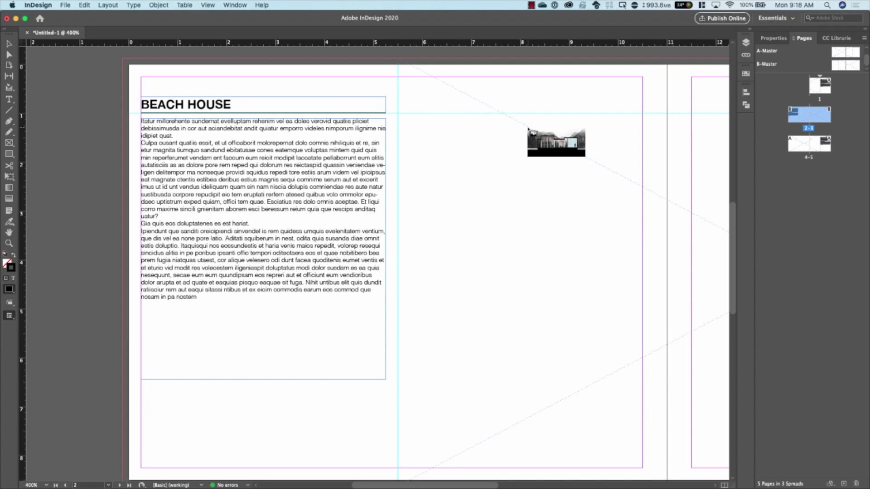
pyautogui.click(528, 130)
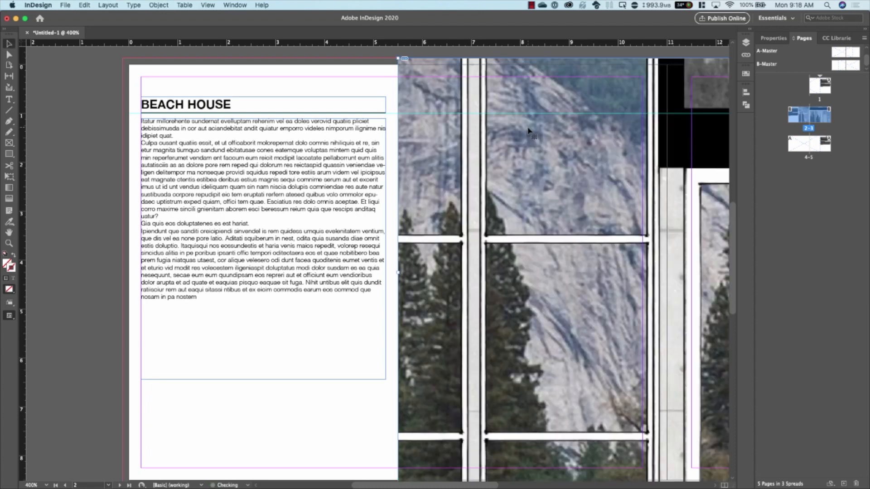
# Fit the placed section image so it fills its frame proportionally.
pyautogui.rightClick(541, 183)
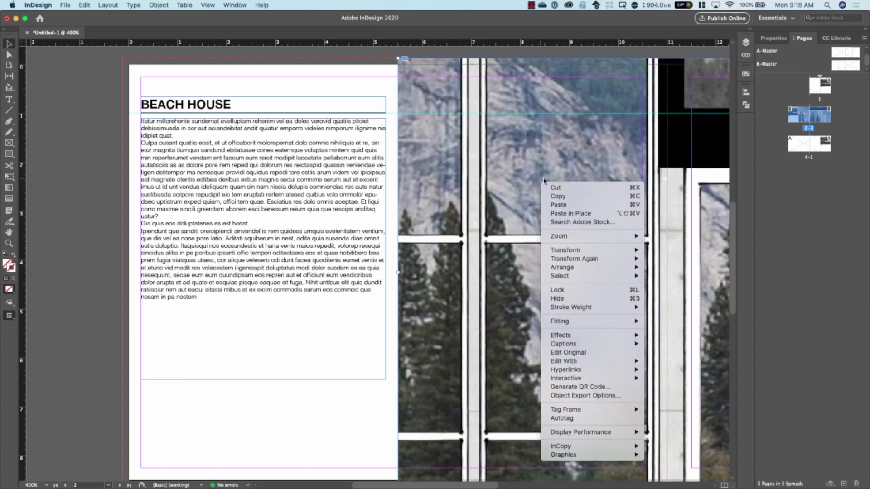
pyautogui.moveTo(584, 321)
pyautogui.click(688, 321)
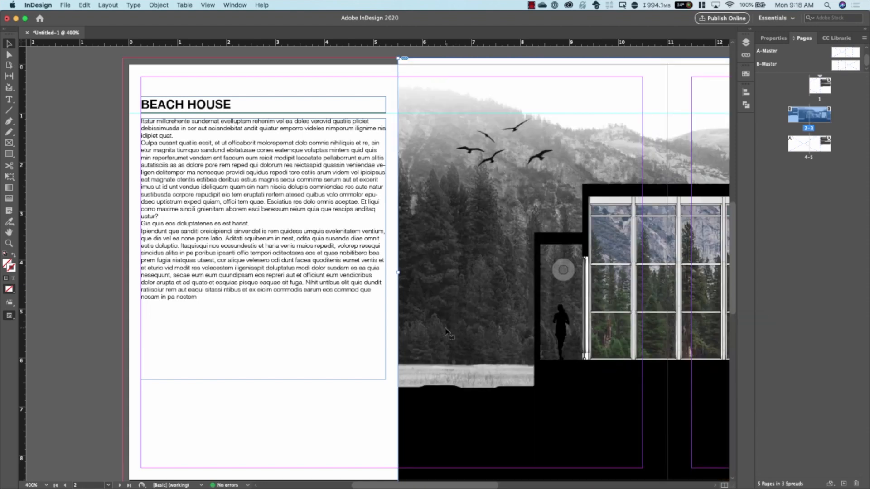
# Deselect the placed section image on spread 2-3.
pyautogui.press('super+minus')
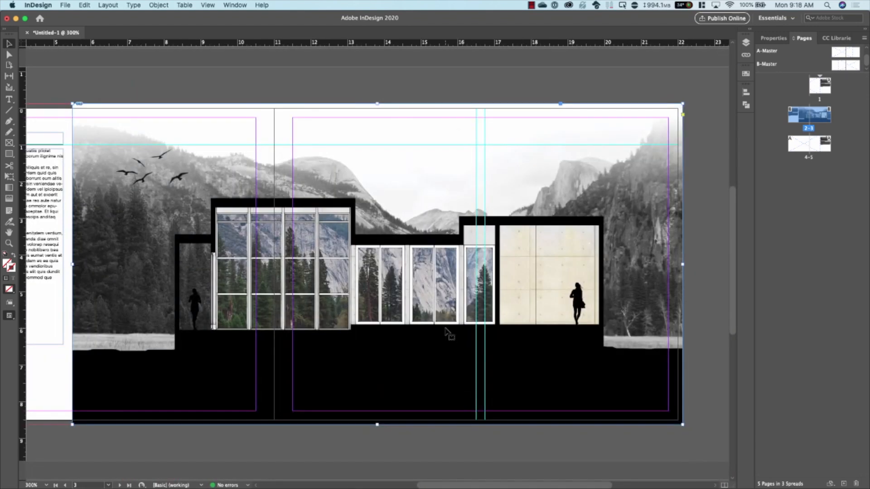
pyautogui.press('super+minus')
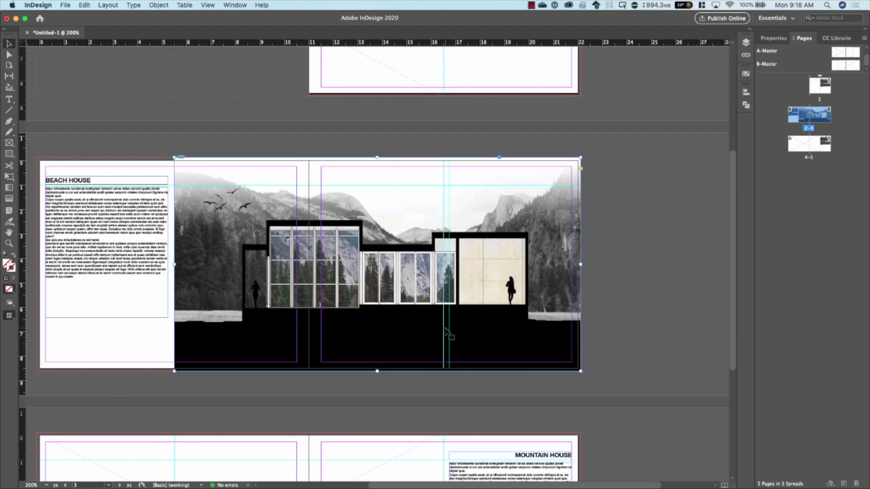
pyautogui.click(646, 198)
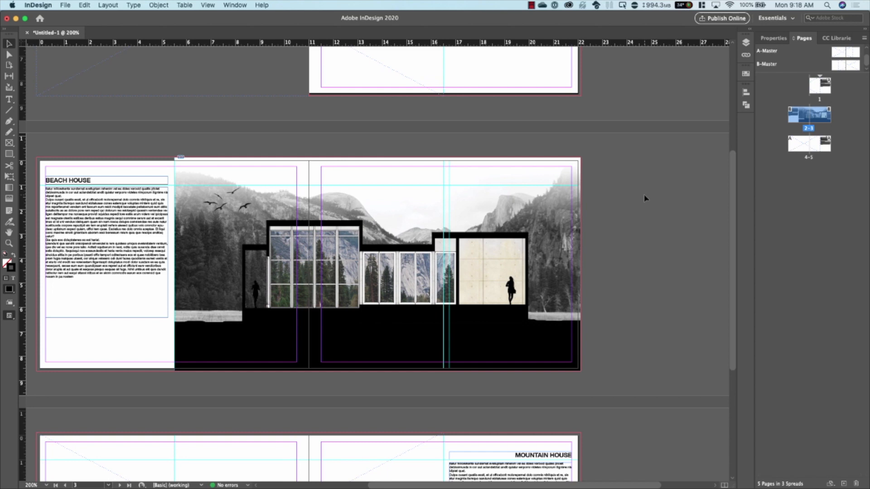
# Place Elevation01_FINAL.png from the F2019/Elevation folder into the large image frame on spread 4-5.
pyautogui.scroll(3, 646, 199)
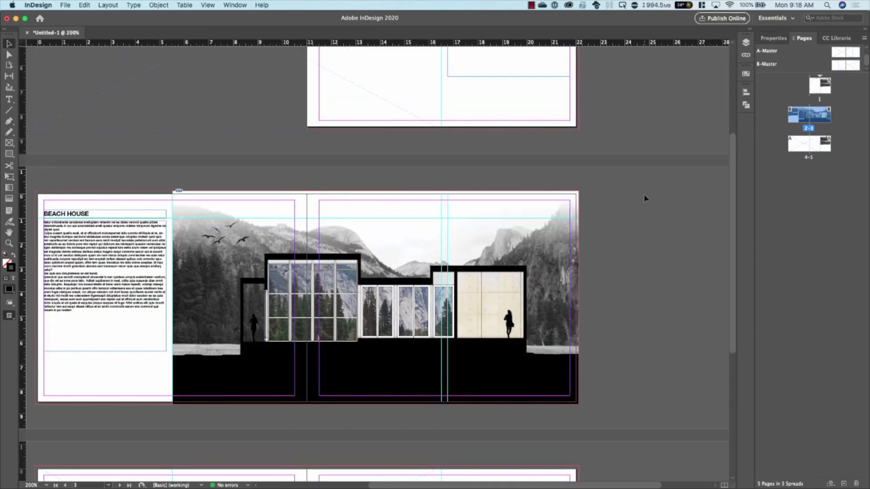
pyautogui.scroll(-2, 646, 199)
pyautogui.scroll(-8, 646, 198)
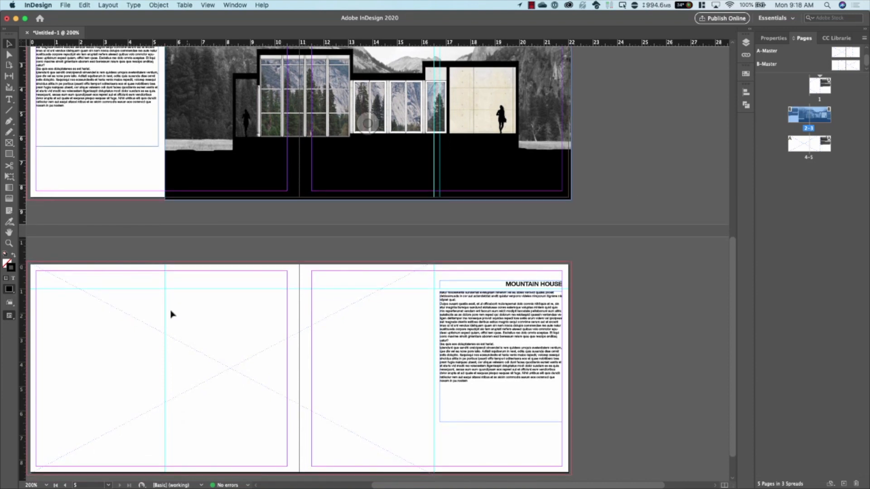
pyautogui.click(65, 5)
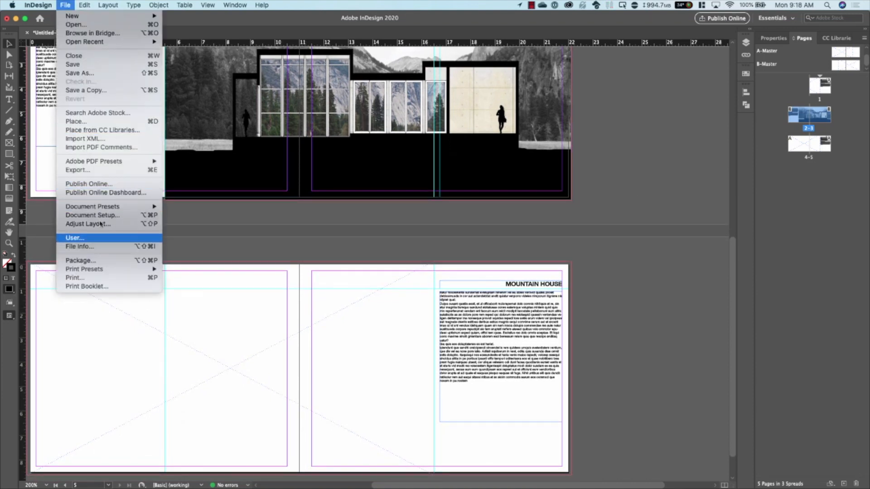
pyautogui.click(101, 121)
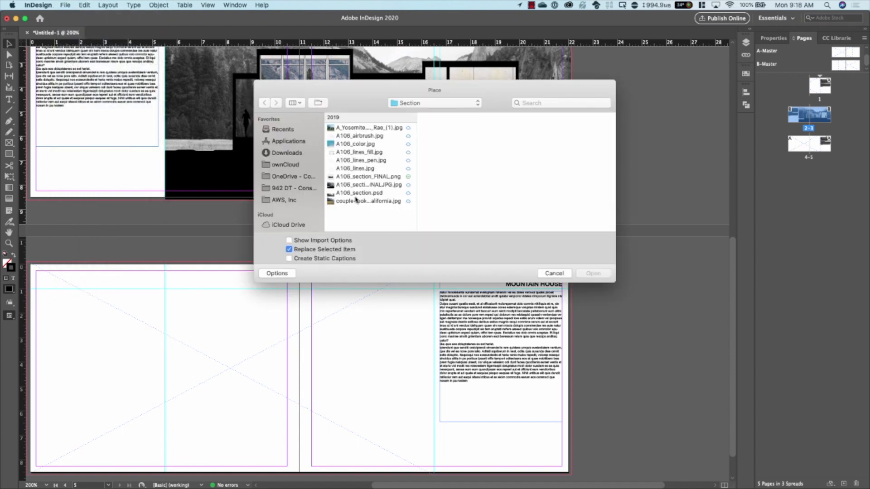
pyautogui.click(414, 107)
pyautogui.click(413, 111)
pyautogui.click(546, 128)
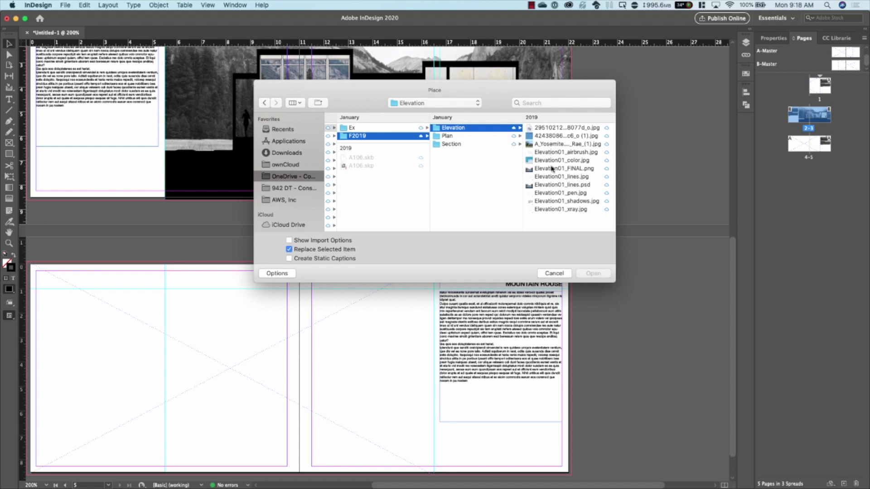
pyautogui.click(552, 168)
pyautogui.click(592, 274)
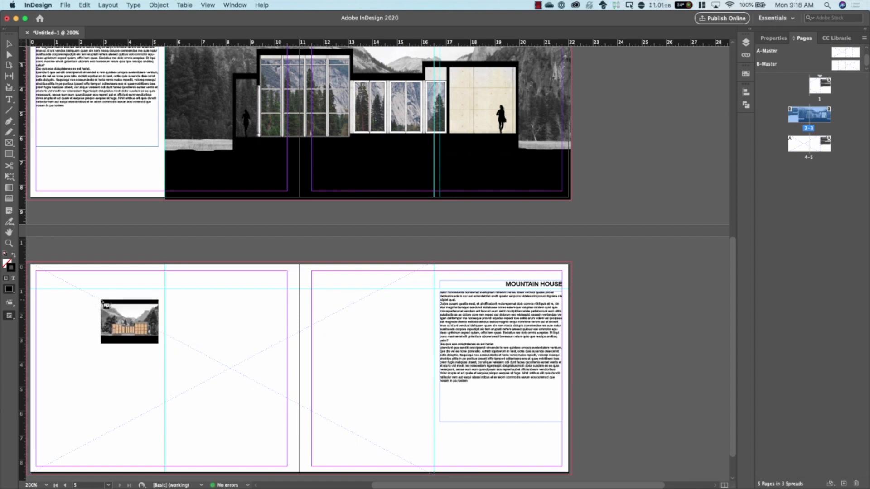
pyautogui.click(101, 301)
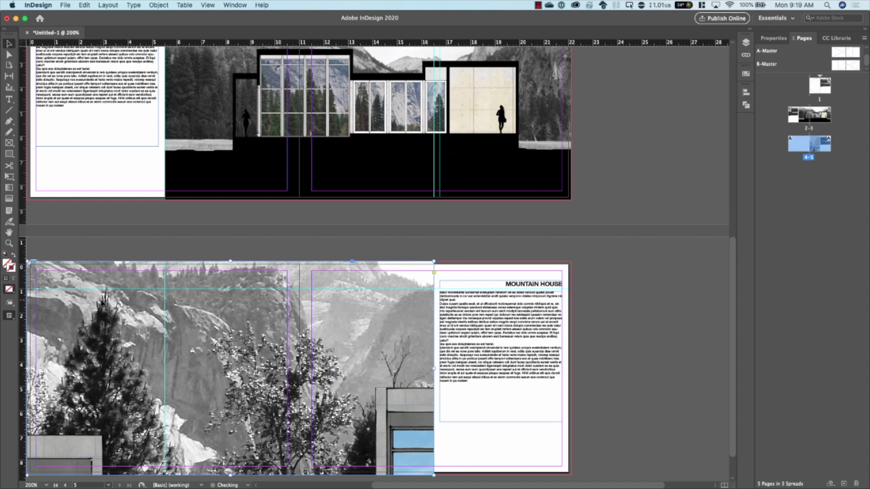
# Fit the elevation image on spread 4-5 with Fill Frame Proportionally and deselect it.
pyautogui.rightClick(204, 326)
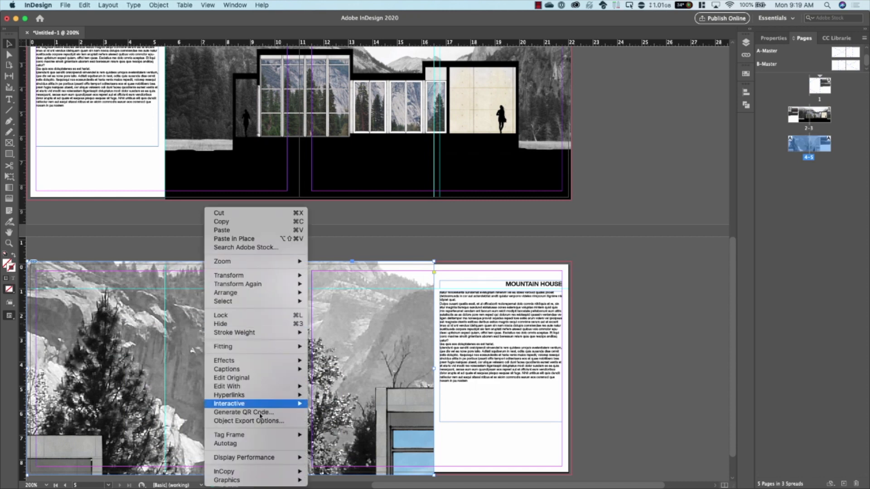
pyautogui.moveTo(284, 346)
pyautogui.click(348, 346)
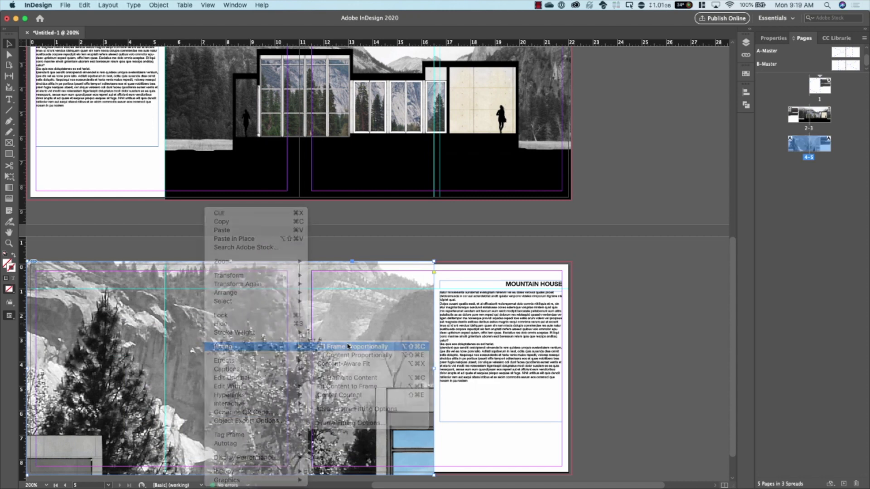
pyautogui.click(690, 359)
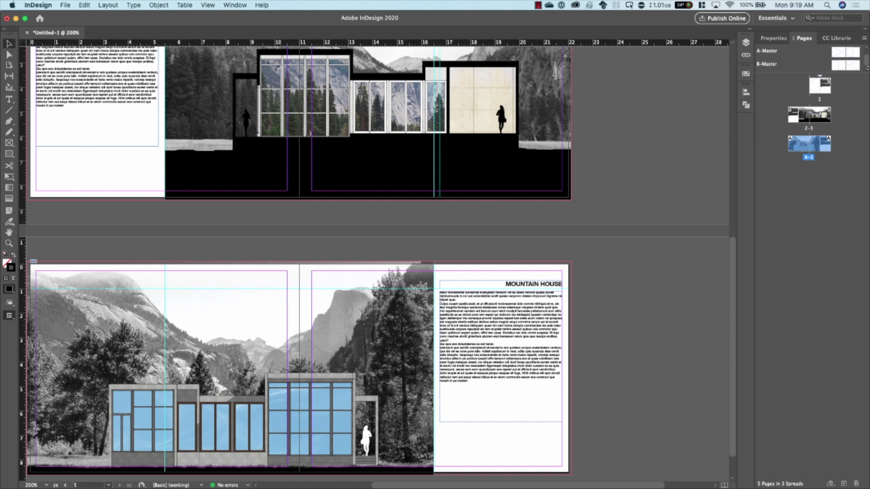
# Examine the image frame on the A-Master spread and compare the layouts of spreads 2-3 and 4-5.
pyautogui.click(838, 55)
pyautogui.doubleClick(838, 56)
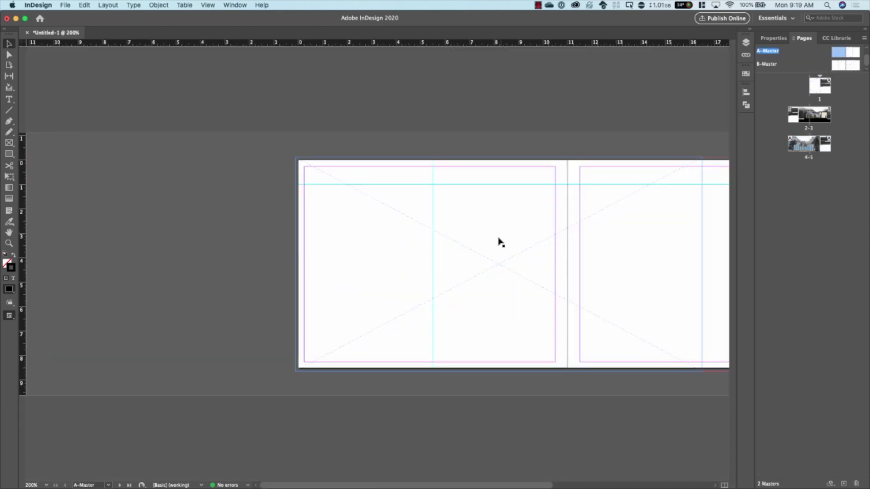
pyautogui.click(491, 258)
pyautogui.click(822, 120)
pyautogui.click(822, 119)
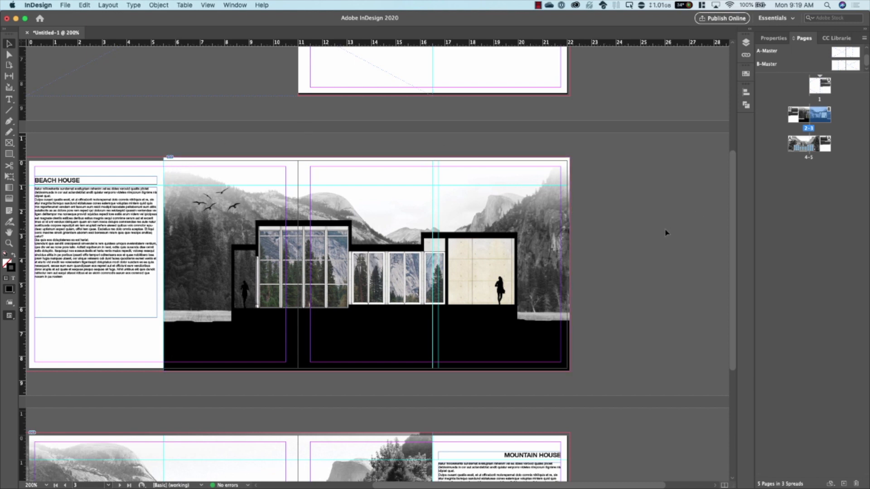
pyautogui.scroll(1, 665, 233)
pyautogui.scroll(-3, 665, 233)
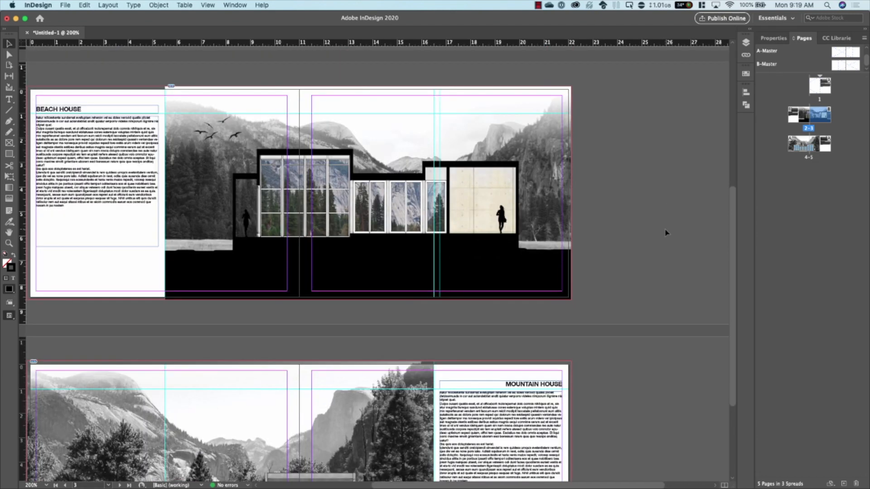
pyautogui.scroll(-2, 666, 233)
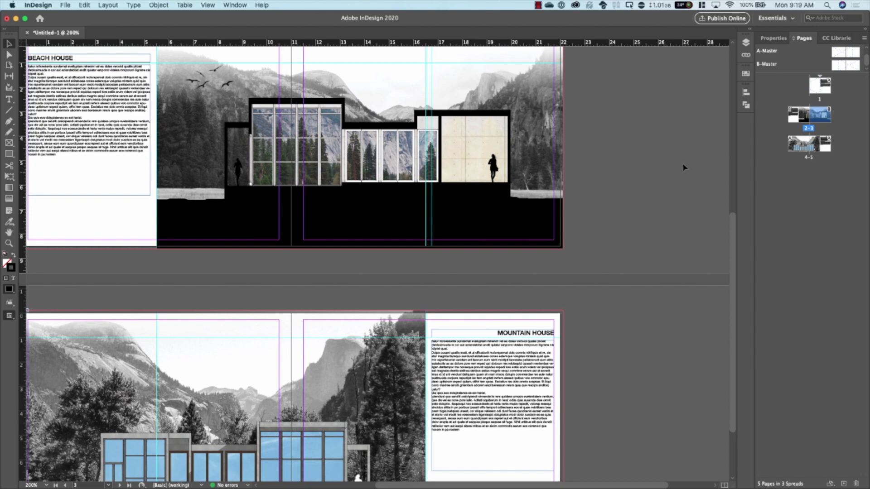
pyautogui.scroll(-2, 596, 193)
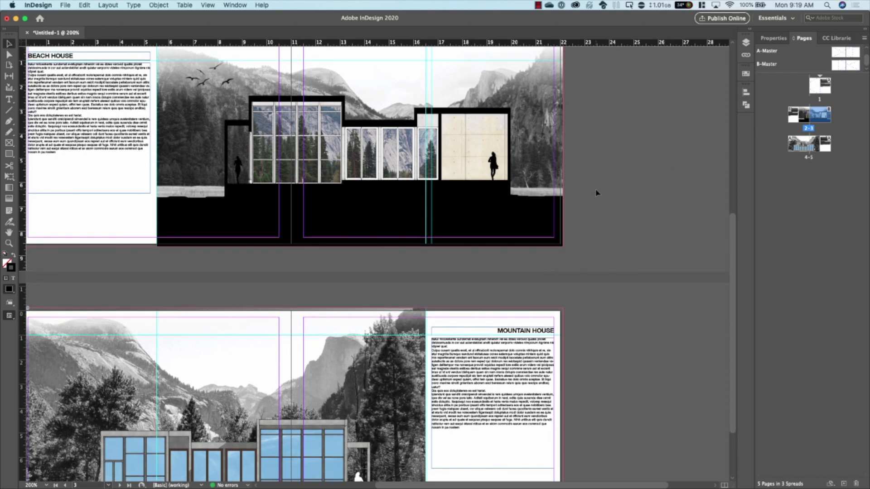
pyautogui.scroll(2, 597, 193)
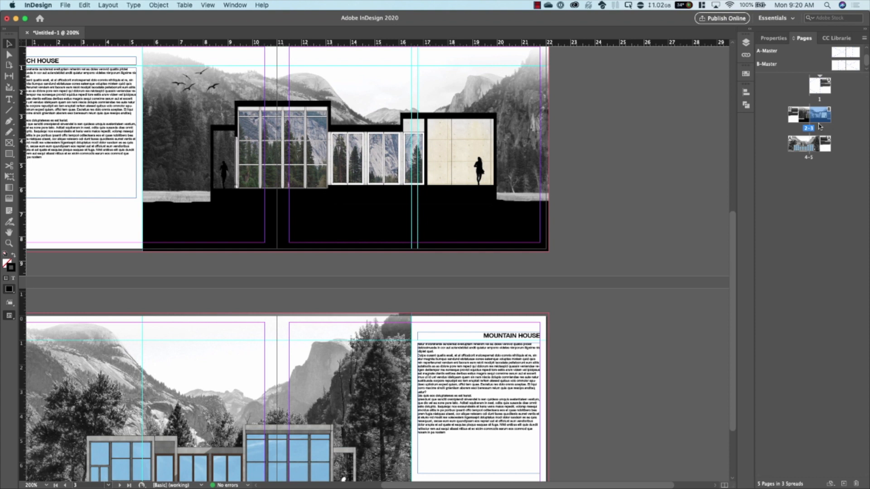
# Create a text frame about 0.3 by 0.25 in inside the lower outer margin corner of the right-hand A-Master page.
pyautogui.doubleClick(853, 54)
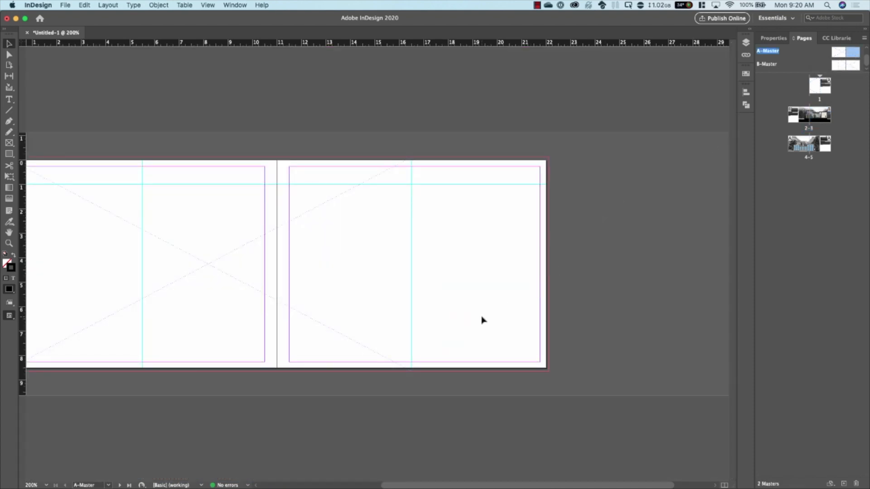
pyautogui.press('super+equal')
pyautogui.press('super+equal')
pyautogui.press('super+equal')
pyautogui.press('super+equal')
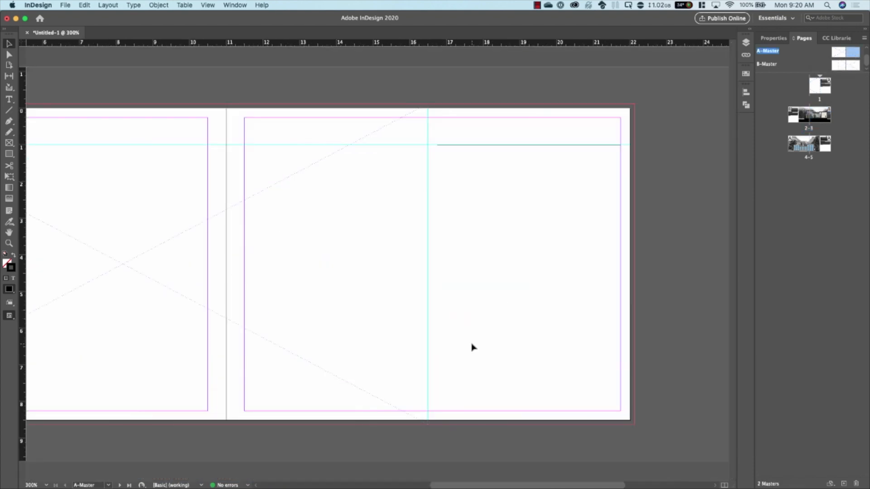
pyautogui.scroll(4, 472, 348)
pyautogui.hscroll(-2, 472, 348)
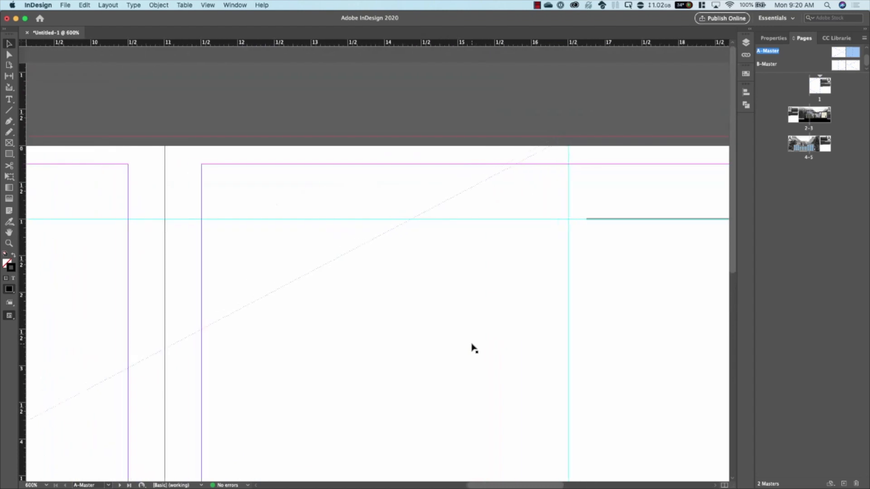
pyautogui.scroll(-7, 472, 348)
pyautogui.hscroll(4, 472, 348)
pyautogui.hscroll(5, 473, 348)
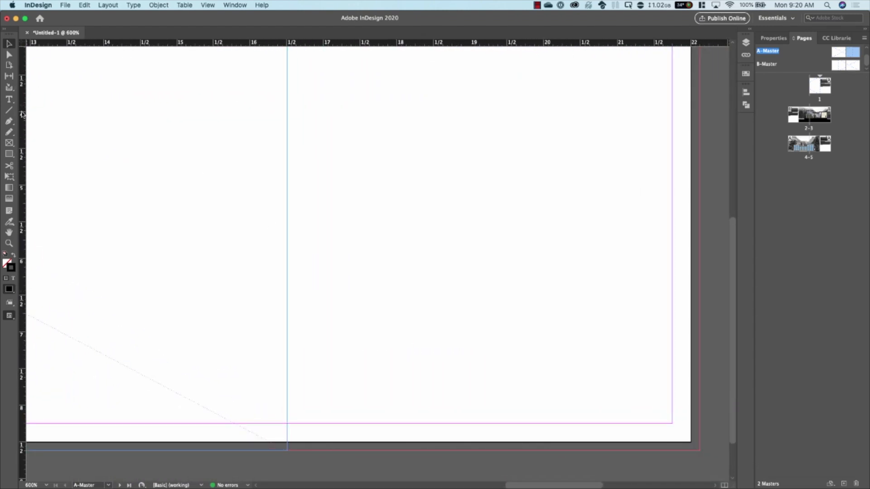
pyautogui.click(10, 99)
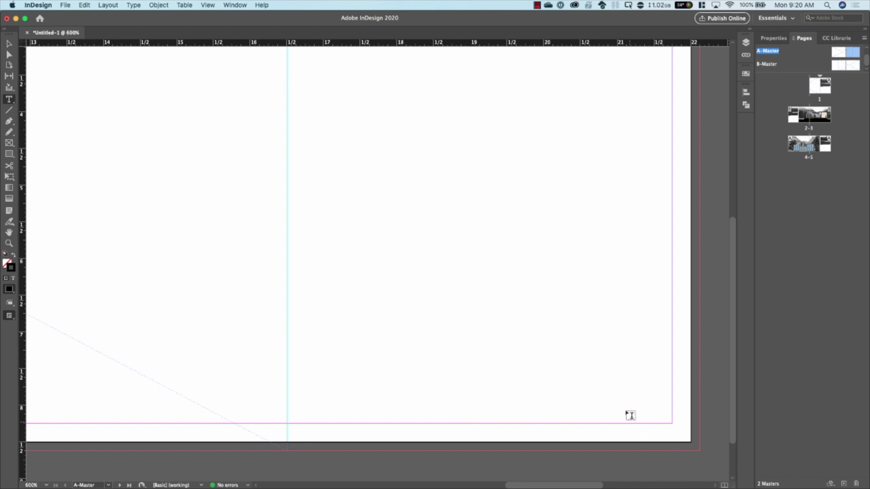
pyautogui.moveTo(650, 405); pyautogui.dragTo(672, 423)
# Set the new text frame's font to Helvetica Neue Bold at 18 pt.
pyautogui.click(775, 38)
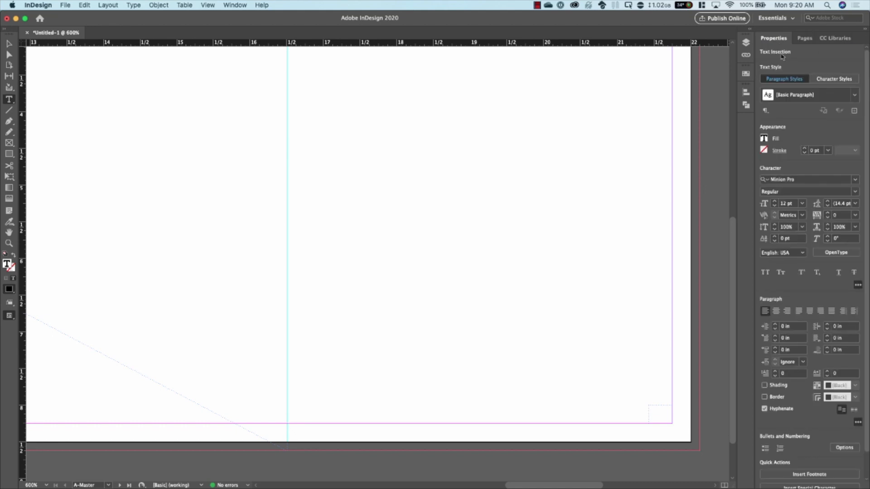
pyautogui.click(800, 179)
pyautogui.write('HEL')
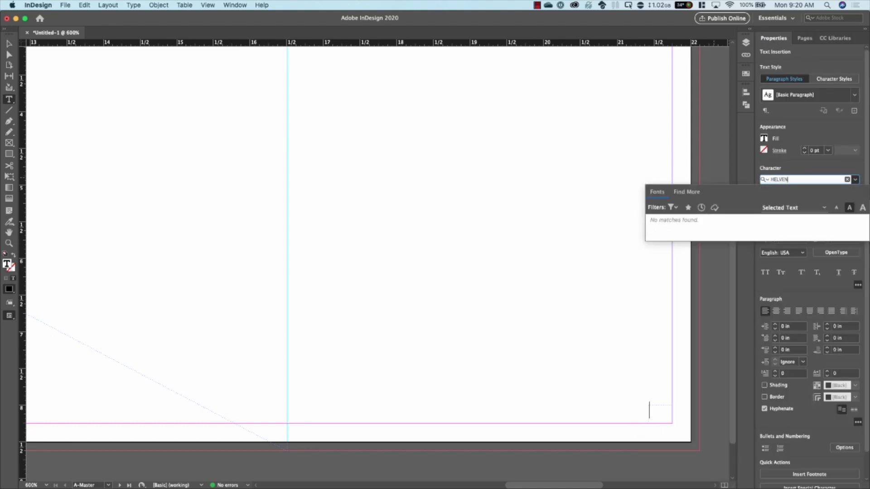
pyautogui.write('VE')
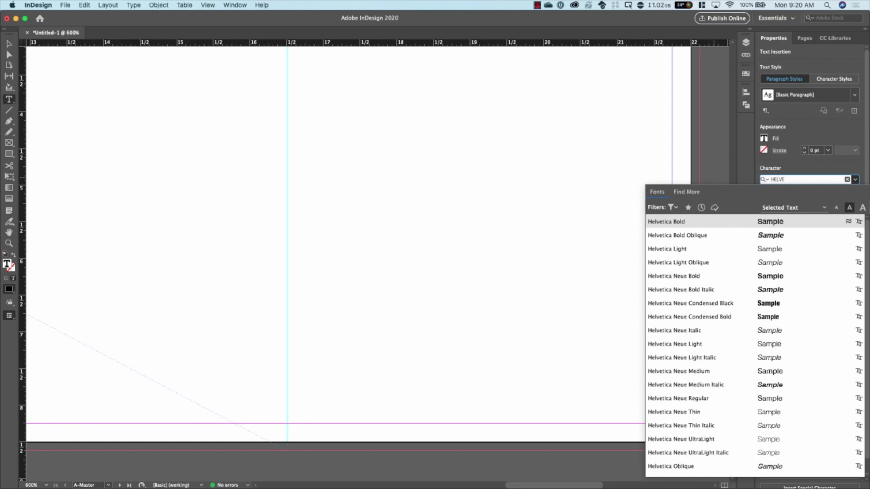
pyautogui.click(689, 276)
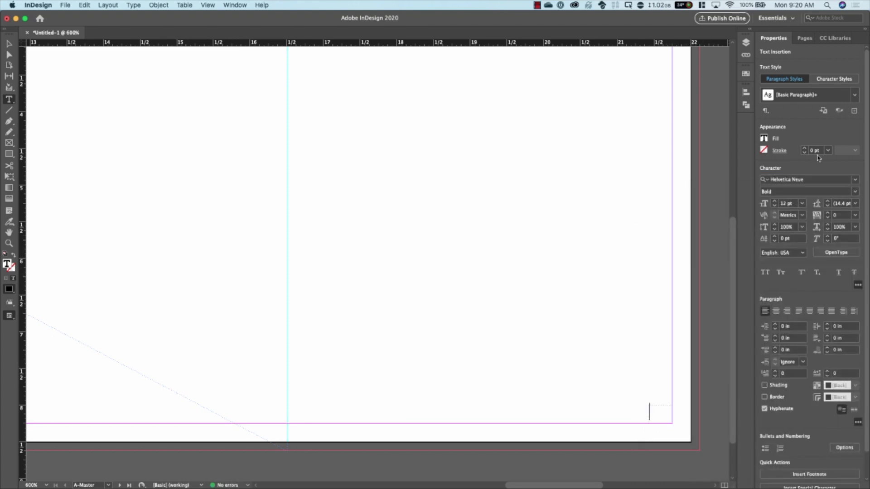
pyautogui.click(796, 201)
pyautogui.click(802, 205)
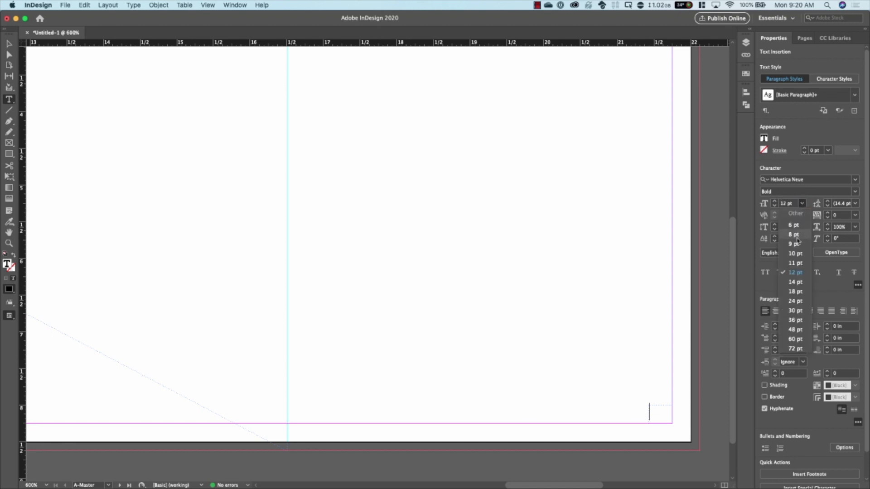
pyautogui.click(790, 292)
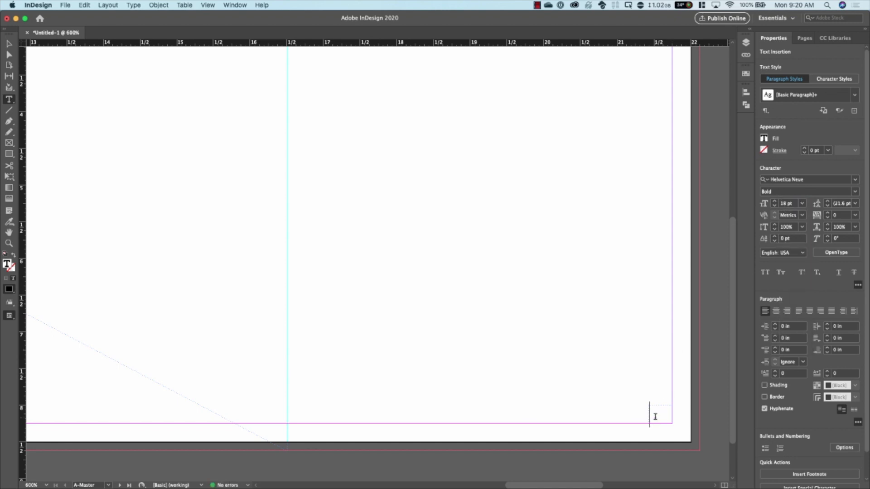
# Insert a Current Page Number marker into the corner text frame on the A-Master.
pyautogui.write('1')
pyautogui.press('BackSpace')
pyautogui.click(134, 4)
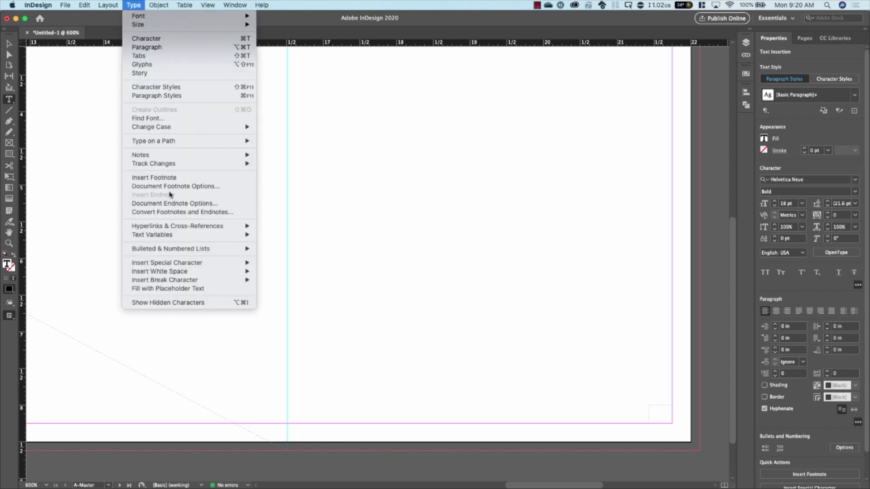
pyautogui.moveTo(177, 264)
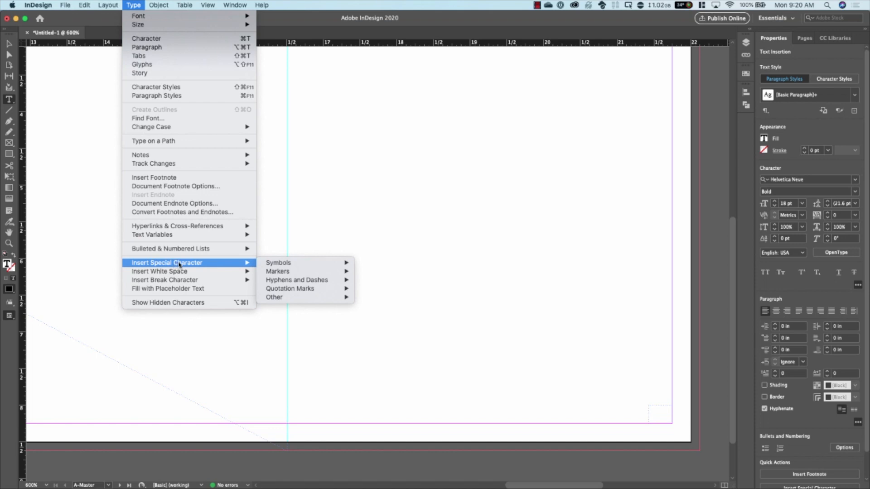
pyautogui.moveTo(297, 274)
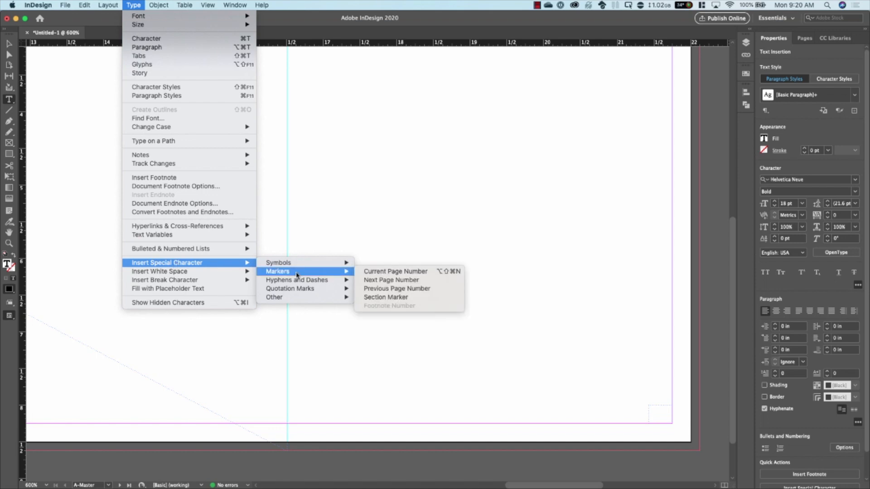
pyautogui.click(402, 272)
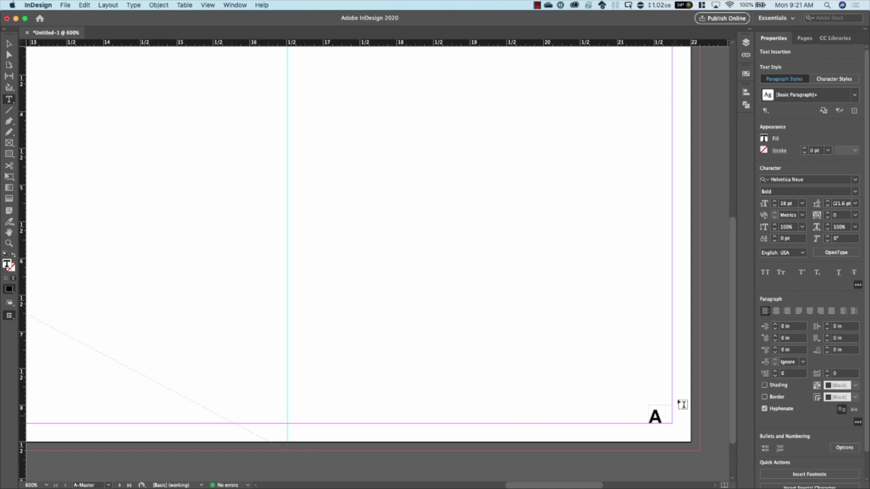
pyautogui.click(811, 40)
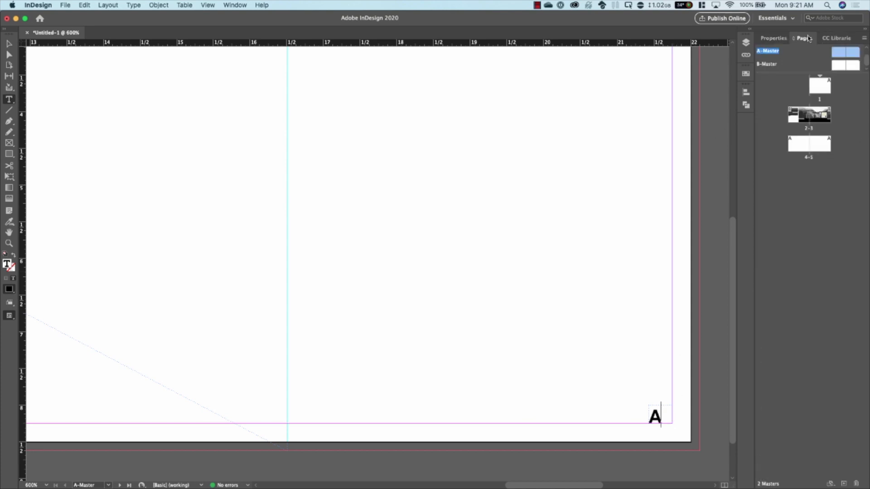
# Check the automatic page number in the lower outer corner of pages 1 and 5.
pyautogui.click(824, 96)
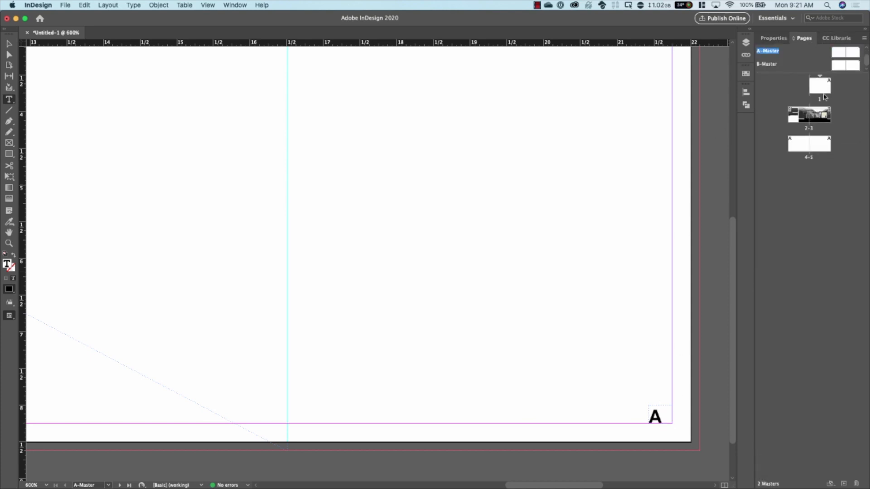
pyautogui.doubleClick(824, 89)
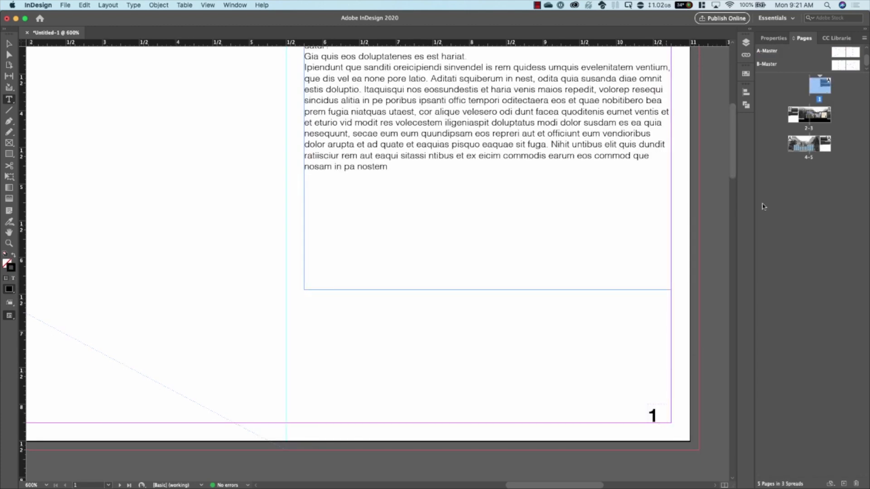
pyautogui.click(824, 151)
pyautogui.doubleClick(825, 150)
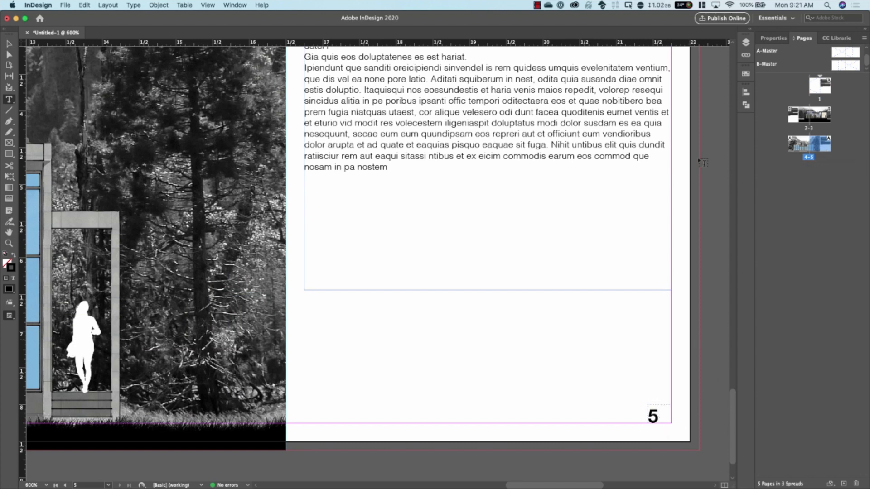
# Right-align the page number marker in the A-Master's corner text frame and check the alignment on page 5.
pyautogui.doubleClick(851, 54)
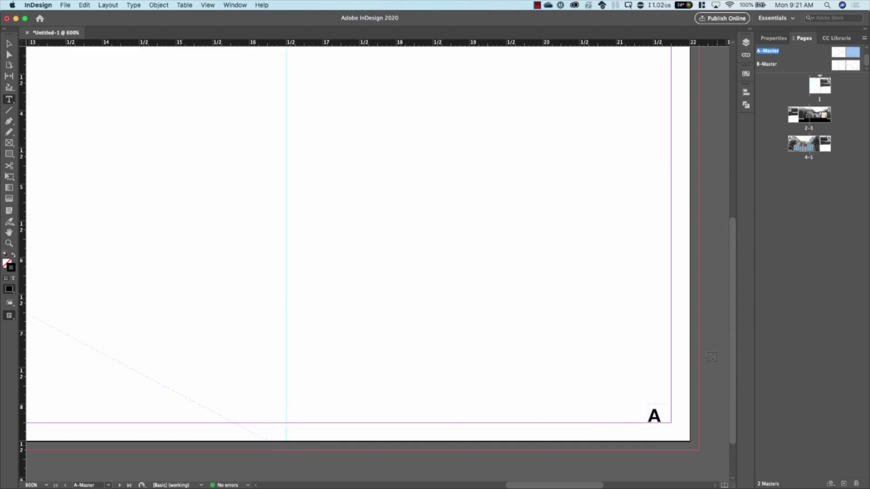
pyautogui.moveTo(666, 419); pyautogui.dragTo(636, 413)
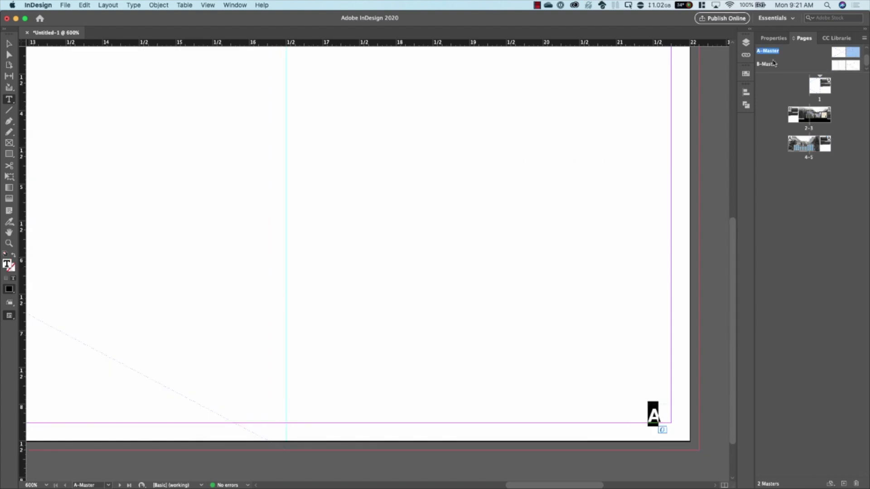
pyautogui.click(772, 38)
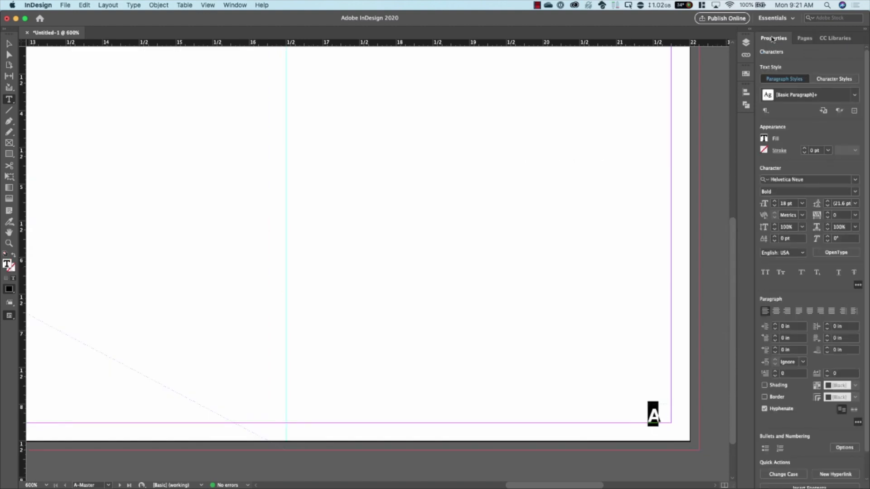
pyautogui.click(787, 312)
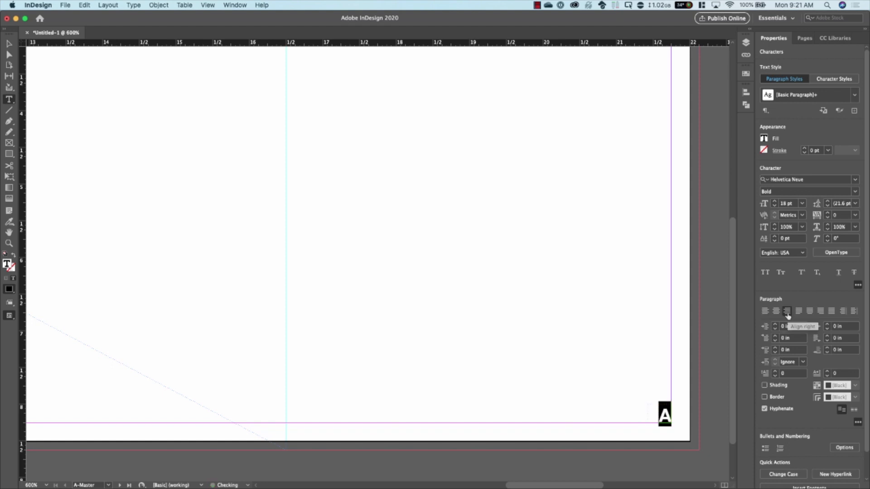
pyautogui.click(804, 38)
pyautogui.doubleClick(822, 148)
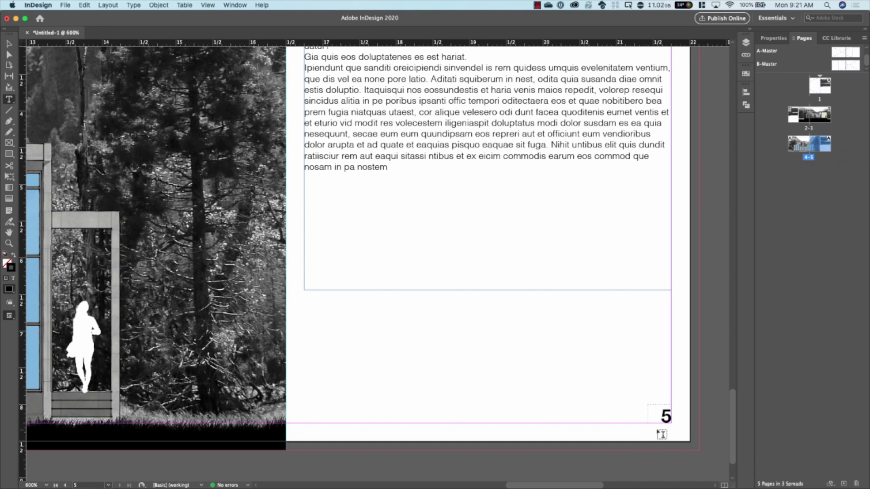
# Move the whole spread 4-5 ahead of spread 2-3 and look over its right-hand page.
pyautogui.click(808, 157)
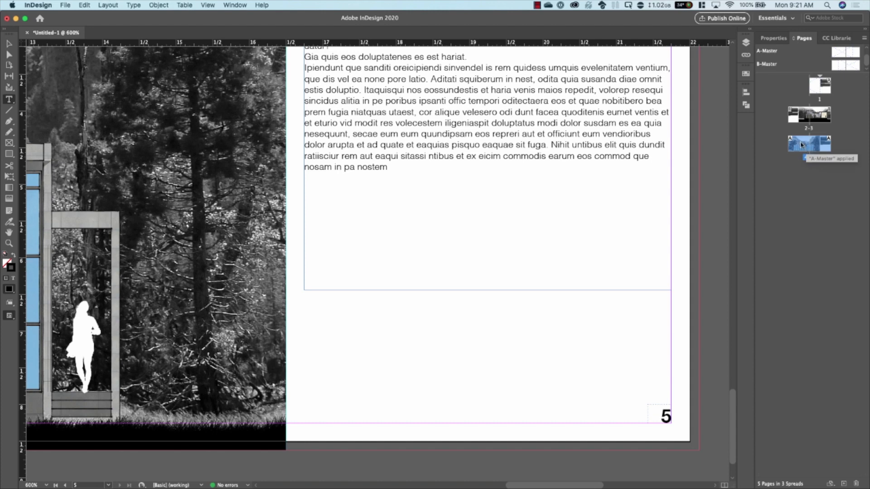
pyautogui.moveTo(800, 146); pyautogui.dragTo(781, 117)
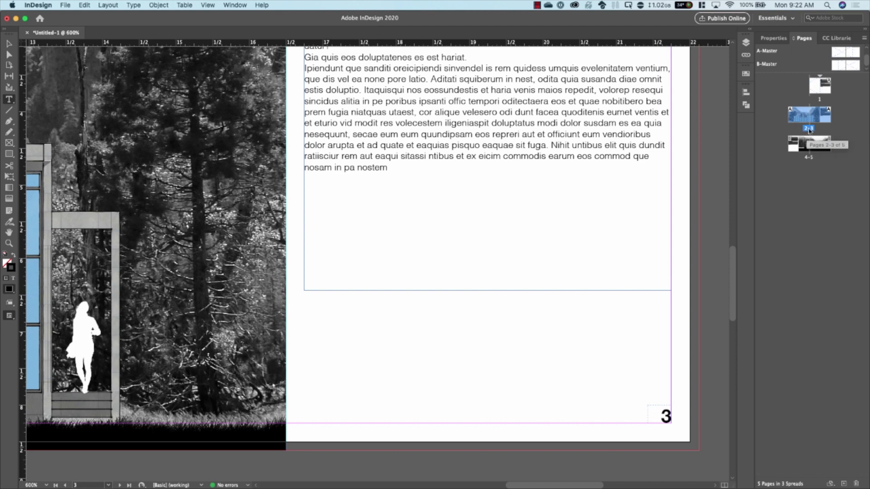
pyautogui.scroll(-1, 583, 199)
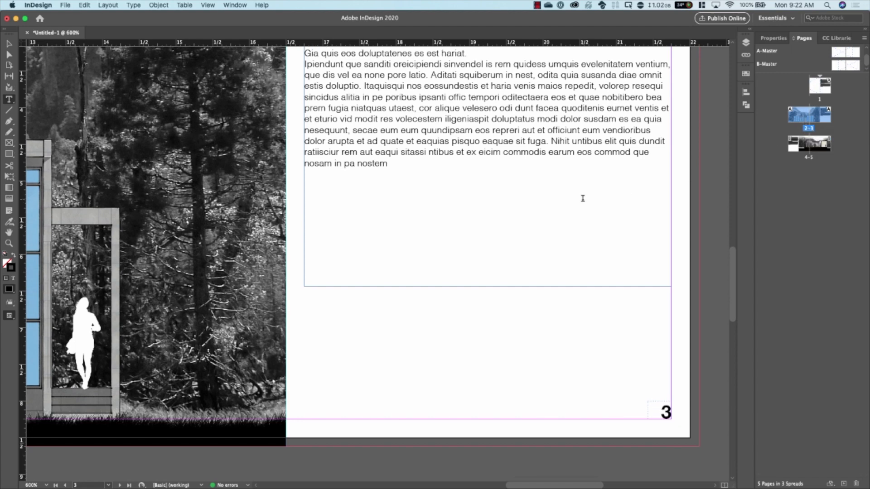
pyautogui.scroll(10, 583, 199)
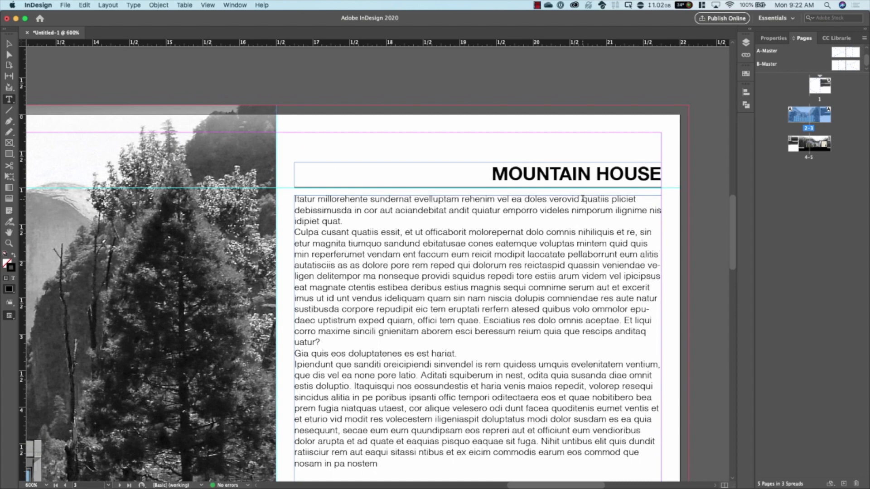
pyautogui.scroll(-8, 582, 198)
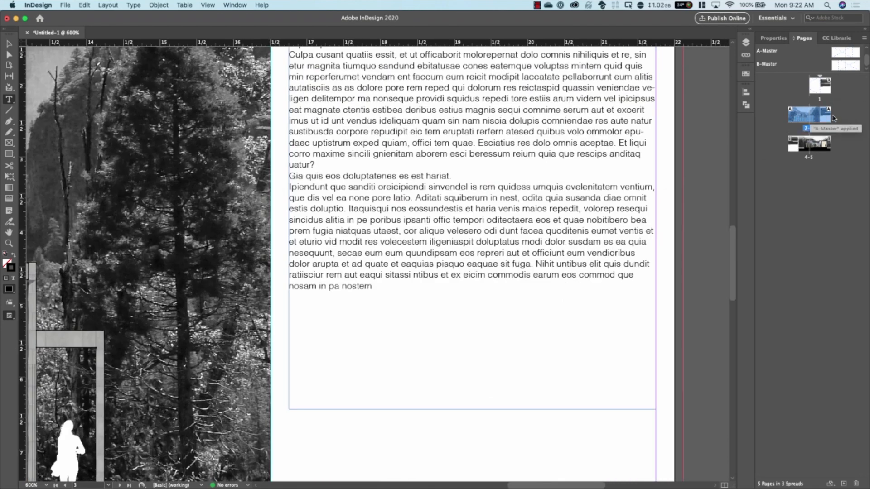
# Start a new section at spread 2-3 with automatic page numbering and the section marker MOUNTAIN HOUSE.
pyautogui.rightClick(798, 118)
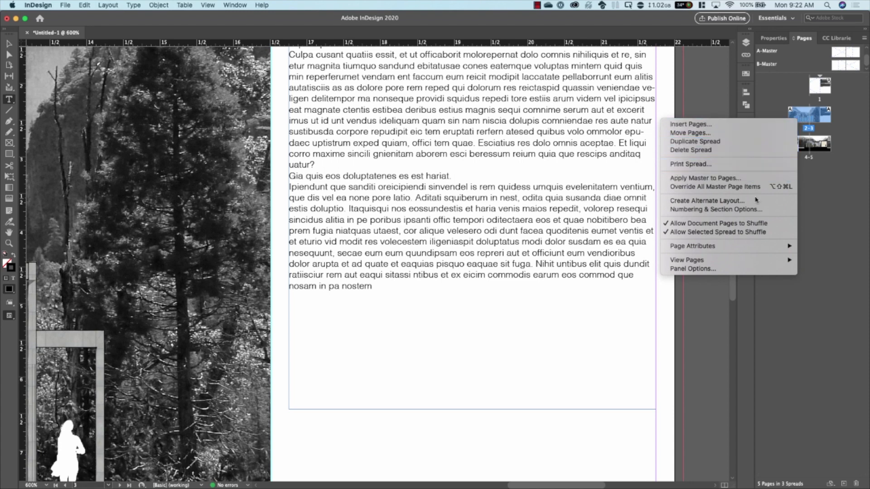
pyautogui.click(735, 210)
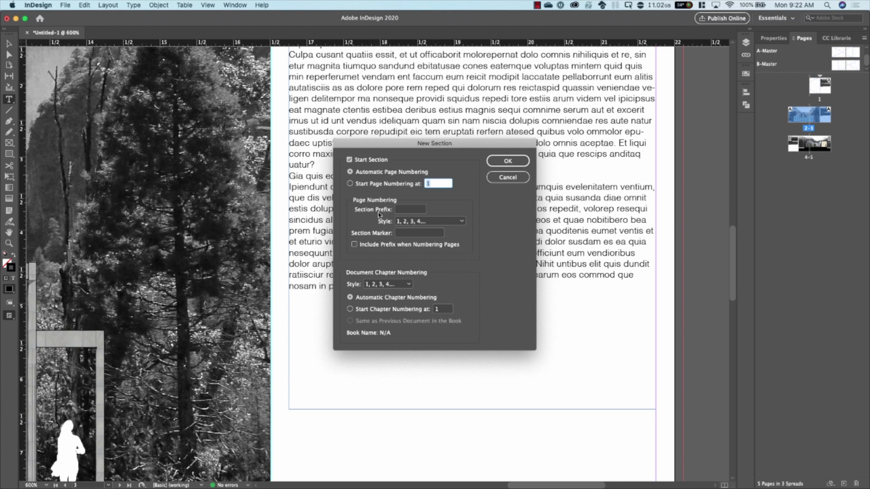
pyautogui.click(417, 222)
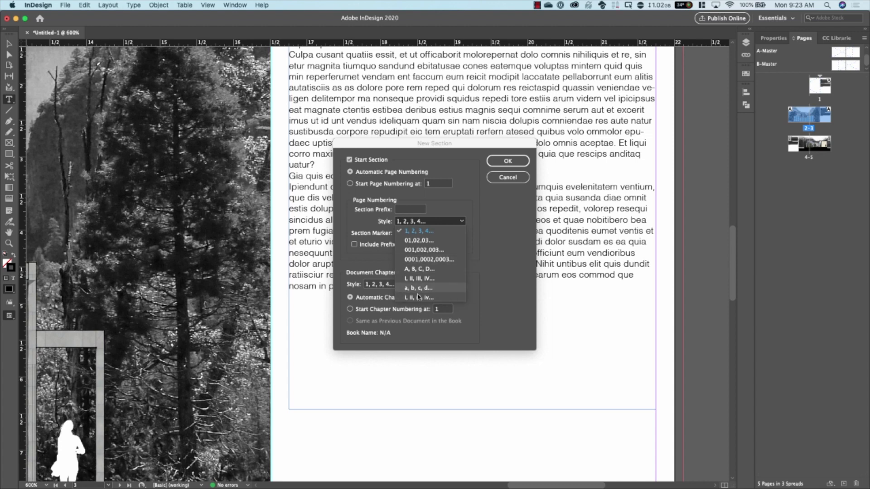
pyautogui.click(372, 222)
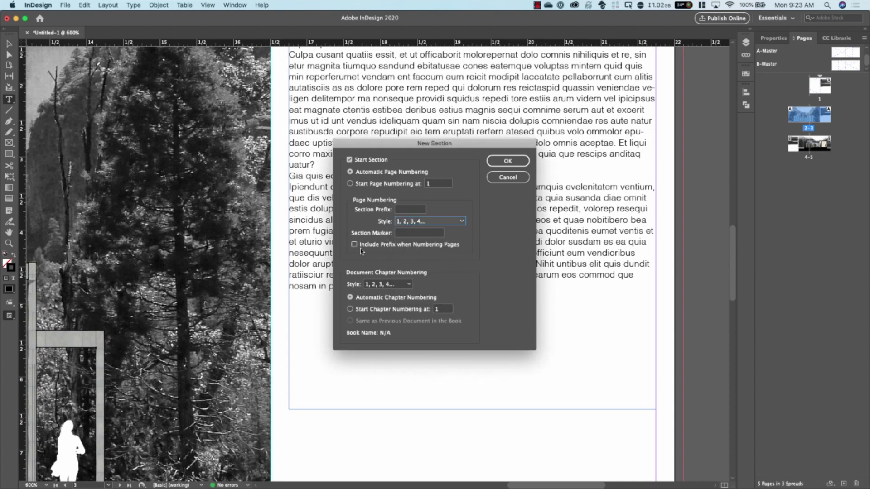
pyautogui.click(406, 234)
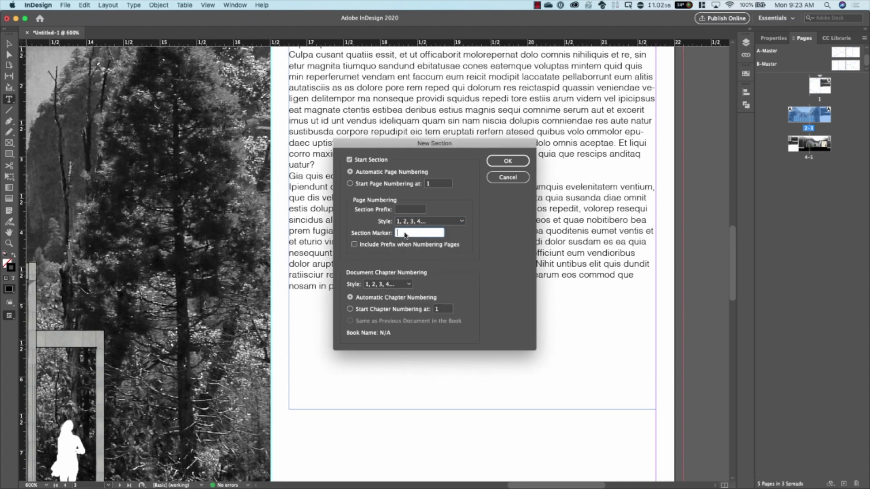
pyautogui.write('MOUNTAIN HOUSE')
pyautogui.click(508, 161)
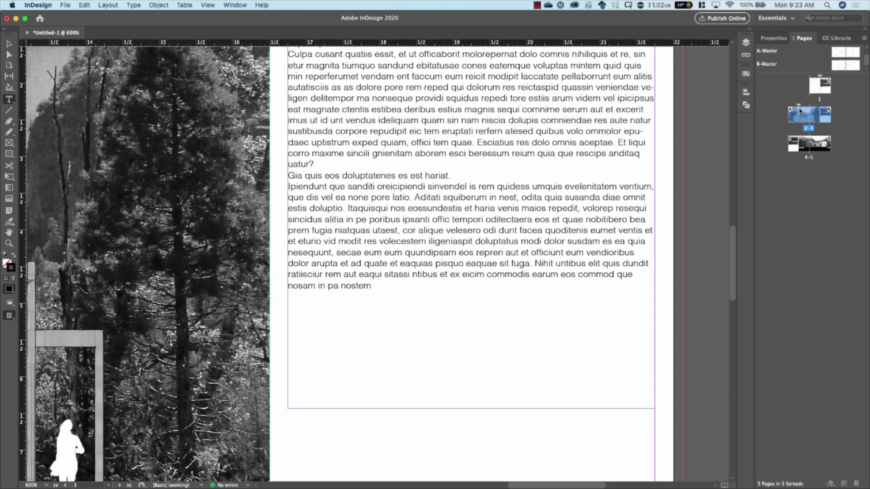
# Insert a Section Marker in front of the page number in the A-Master's corner text frame.
pyautogui.doubleClick(853, 55)
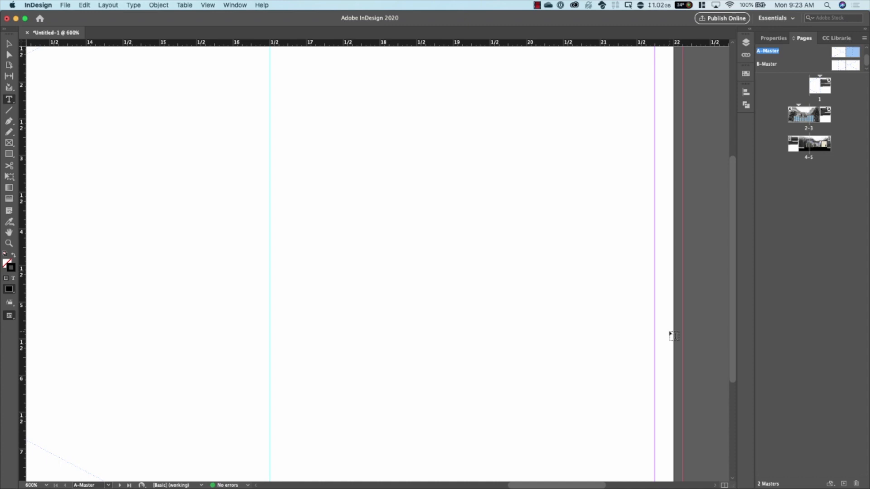
pyautogui.press('super+0')
pyautogui.click(624, 455)
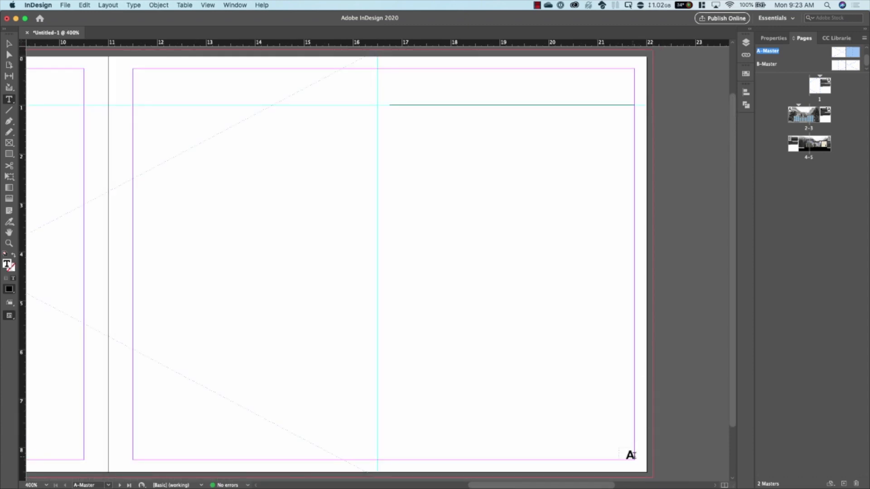
pyautogui.click(139, 4)
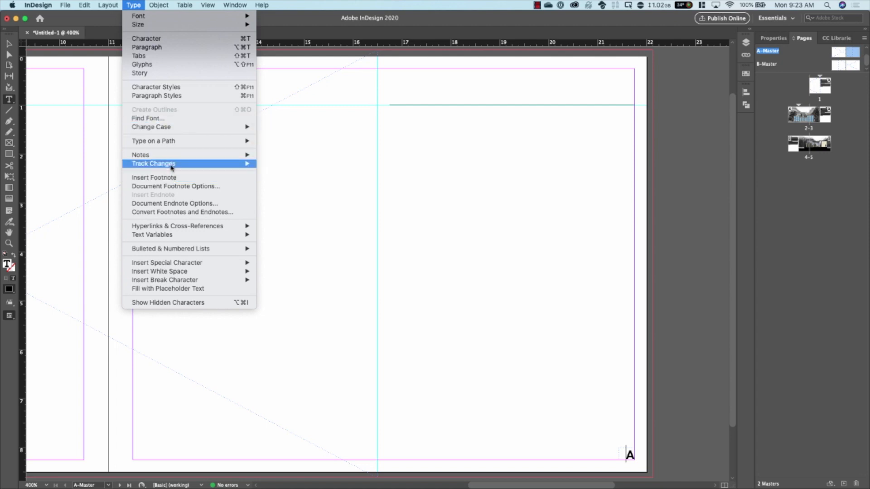
pyautogui.moveTo(181, 263)
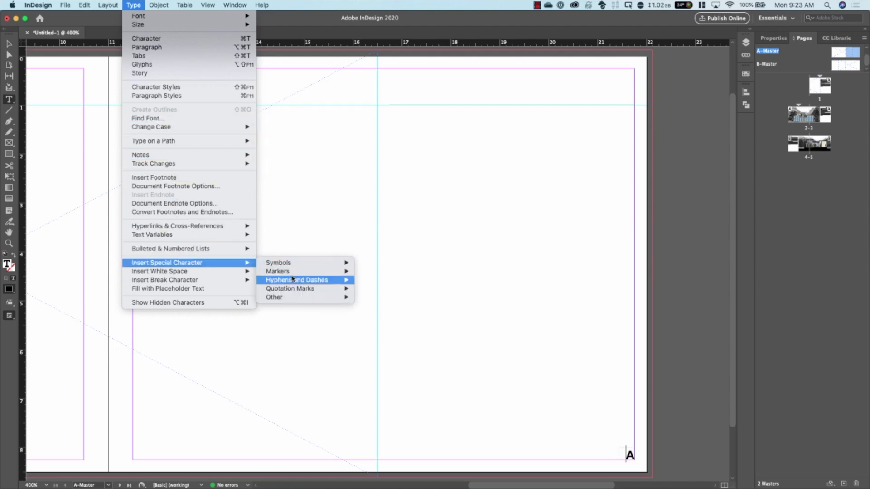
pyautogui.moveTo(293, 272)
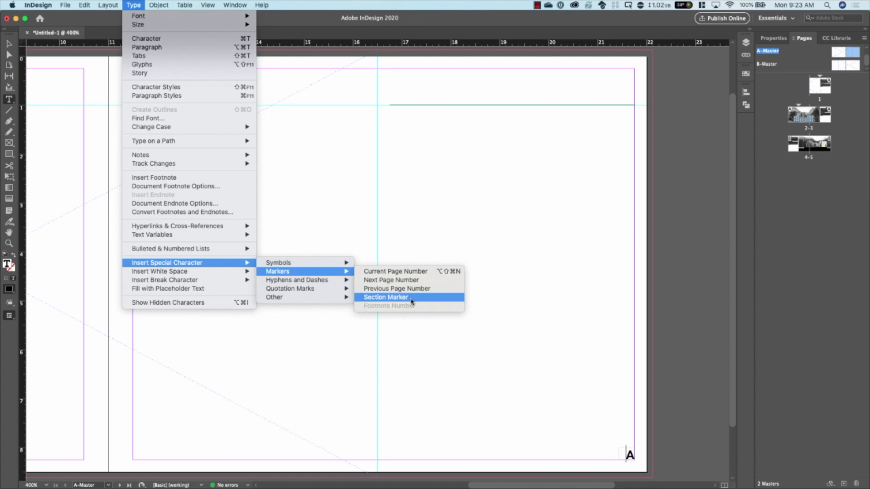
pyautogui.click(386, 298)
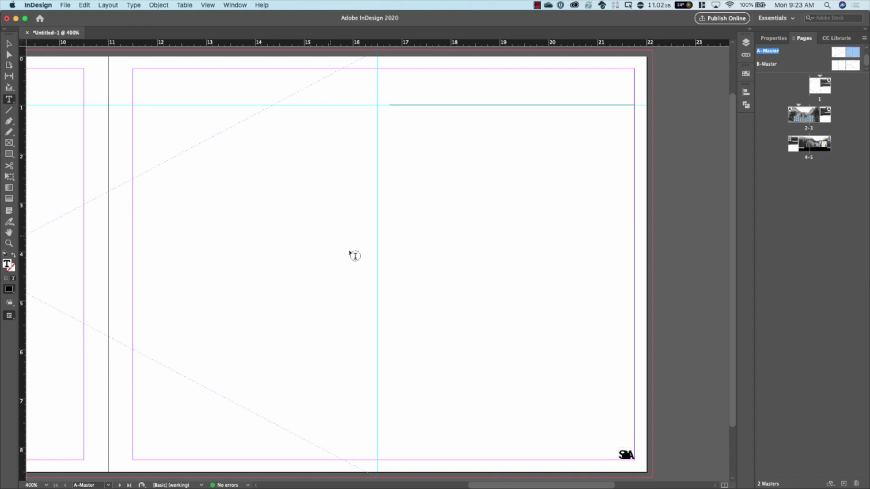
# Widen the corner text frame inward to about 1.8 in and enclose the section marker in square brackets, with a space before the page number.
pyautogui.click(9, 44)
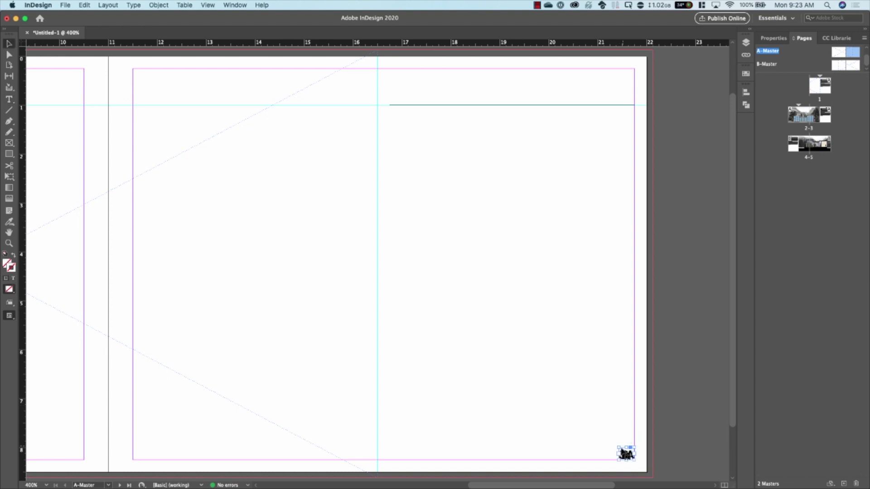
pyautogui.moveTo(616, 459); pyautogui.dragTo(545, 460)
pyautogui.doubleClick(626, 458)
pyautogui.write(']')
pyautogui.press('Left')
pyautogui.press('Left')
pyautogui.press('Left')
pyautogui.press('Left')
pyautogui.press('Left')
pyautogui.press('Left')
pyautogui.press('Left')
pyautogui.press('Left')
pyautogui.press('Left')
pyautogui.write('[')
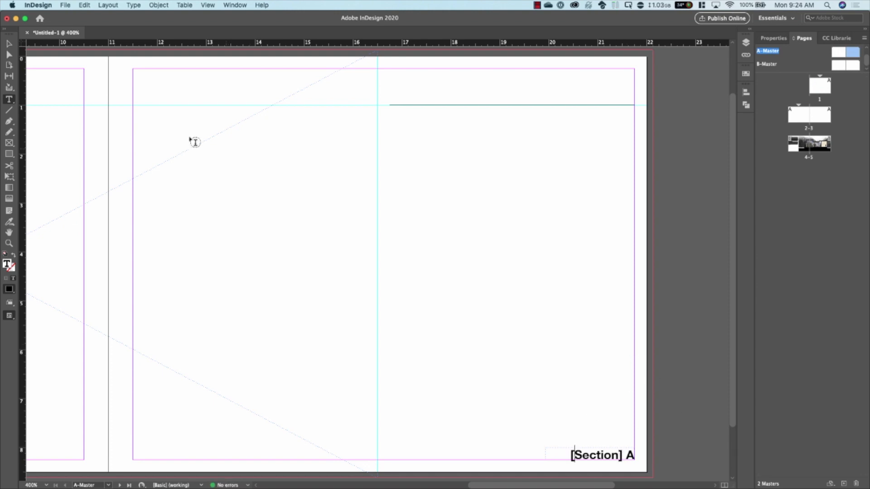
# Check the section marker on page 3 and widen the A-Master's corner text frame inward to about 2.7 in so the full section name fits.
pyautogui.click(9, 44)
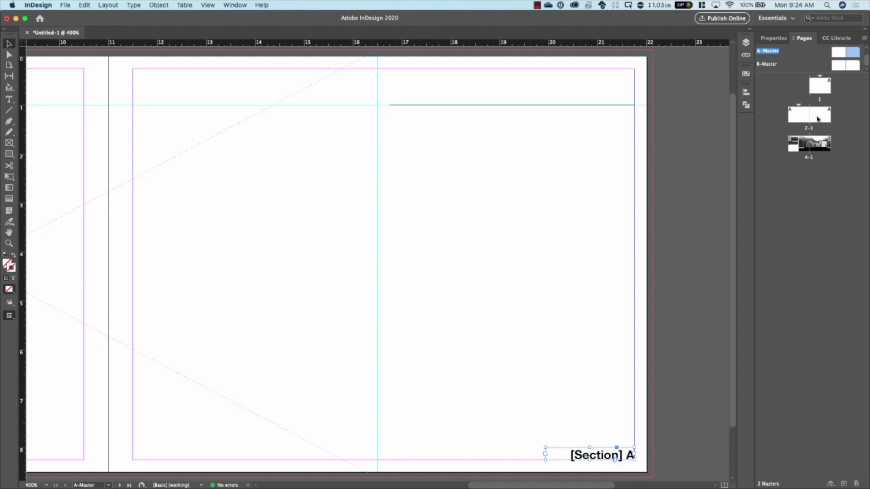
pyautogui.doubleClick(817, 119)
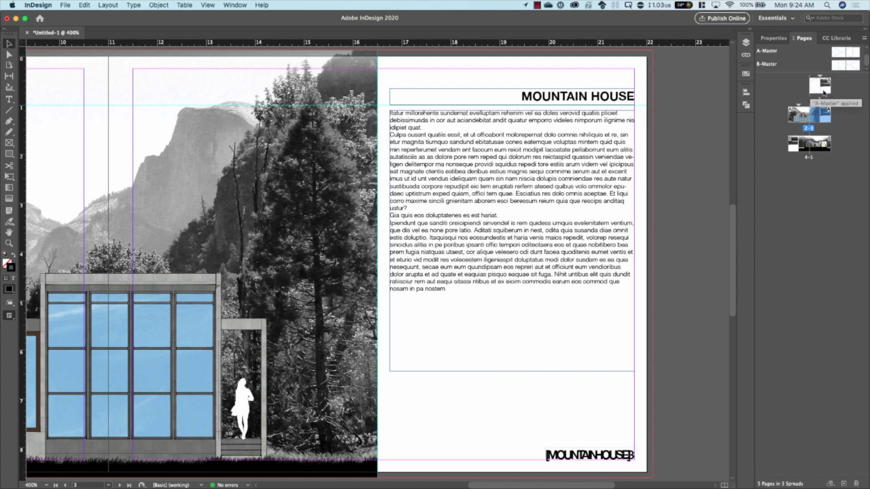
pyautogui.click(855, 67)
pyautogui.doubleClick(852, 51)
pyautogui.click(578, 455)
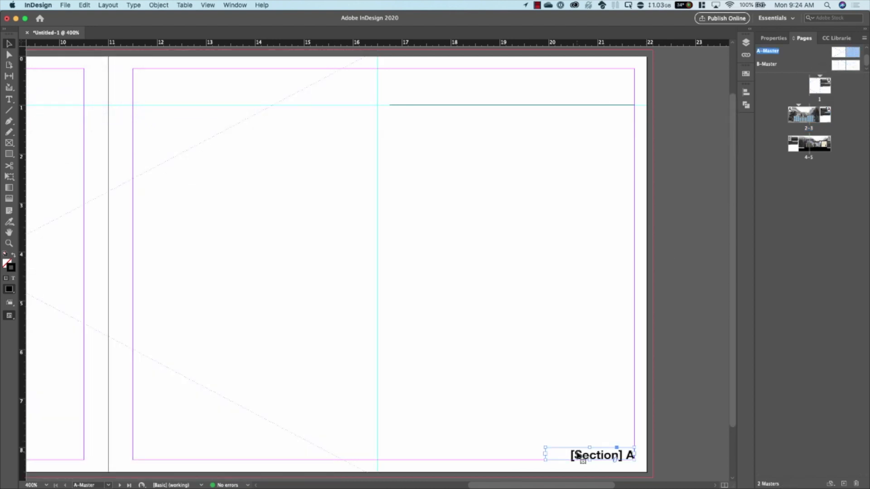
pyautogui.moveTo(545, 459); pyautogui.dragTo(503, 460)
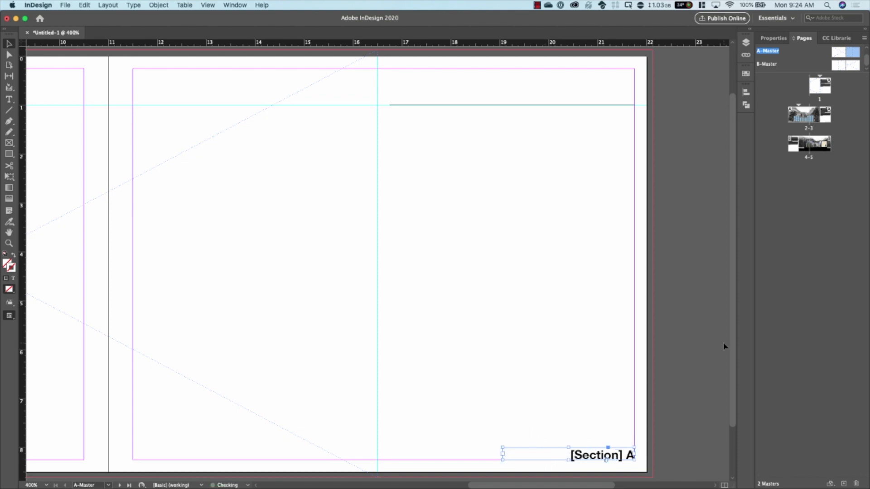
pyautogui.doubleClick(826, 116)
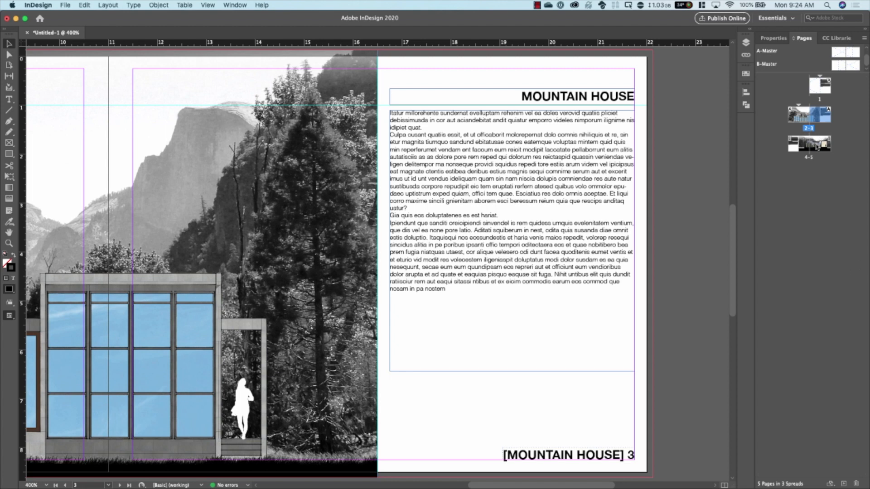
# Duplicate the Mountain House spread on pages 2-3.
pyautogui.click(806, 121)
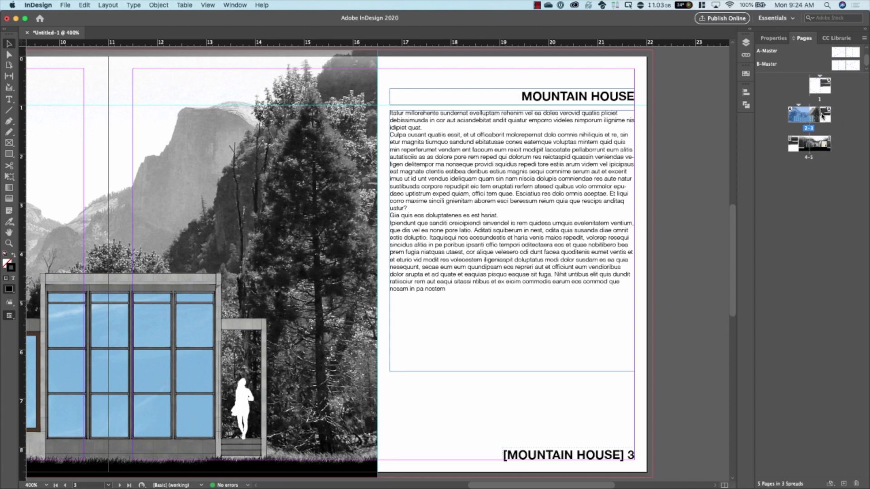
pyautogui.rightClick(822, 116)
pyautogui.click(791, 141)
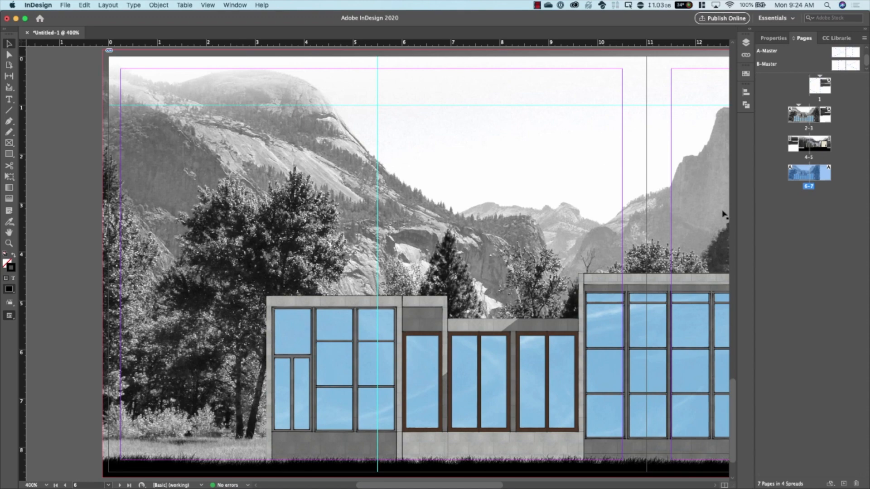
pyautogui.hscroll(5, 612, 263)
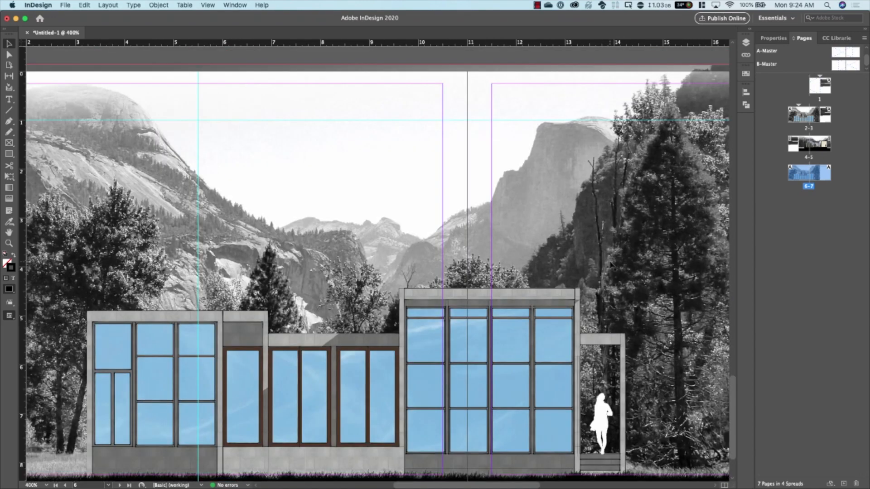
# Start a new section at the duplicated spread on pages 6-7 with the section marker BEACH HOUSE.
pyautogui.hscroll(10, 611, 265)
pyautogui.scroll(-3, 611, 265)
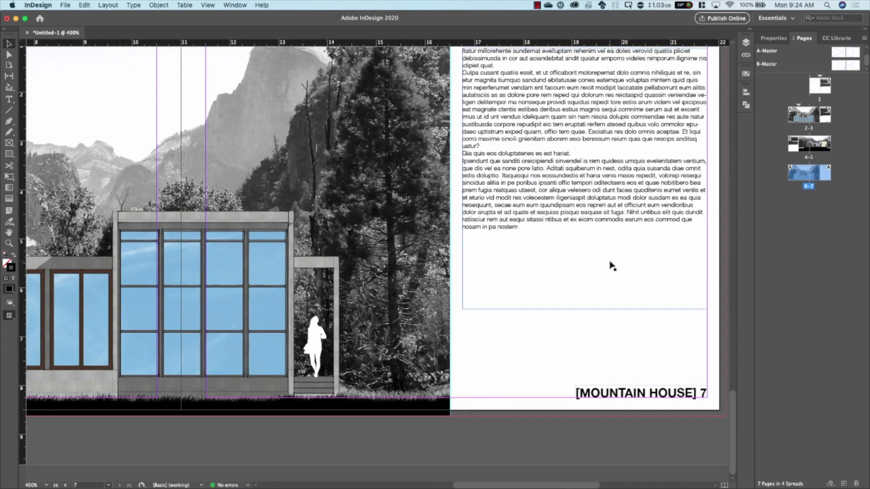
pyautogui.scroll(3, 611, 265)
pyautogui.hscroll(2, 611, 265)
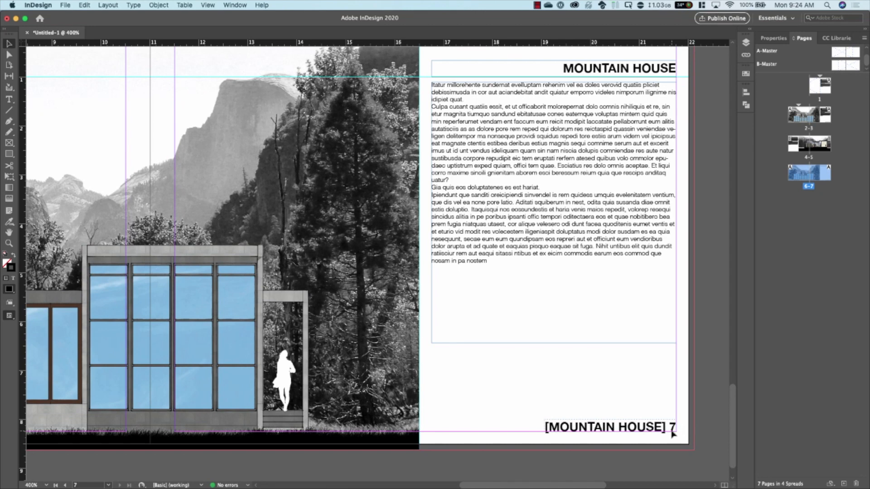
pyautogui.rightClick(801, 174)
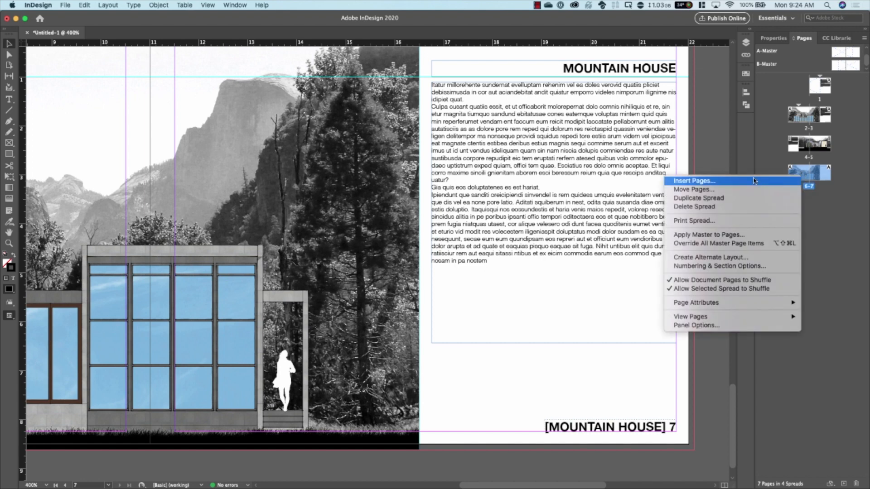
pyautogui.click(744, 269)
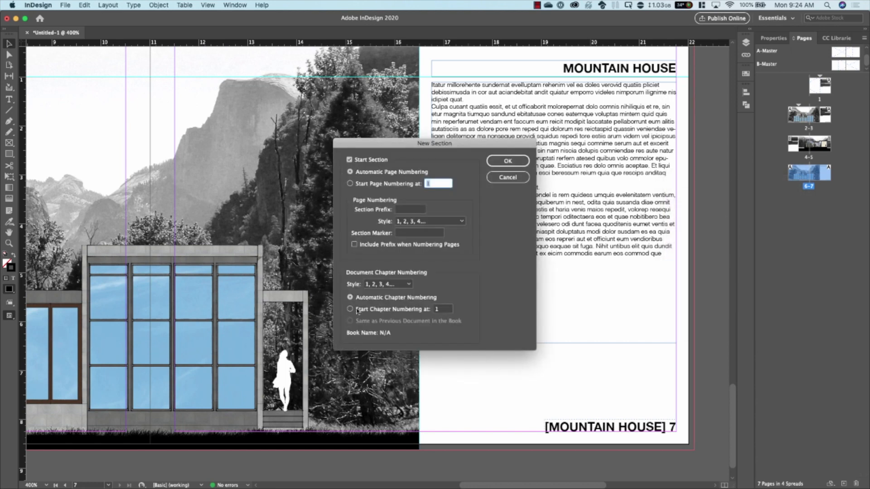
pyautogui.click(407, 234)
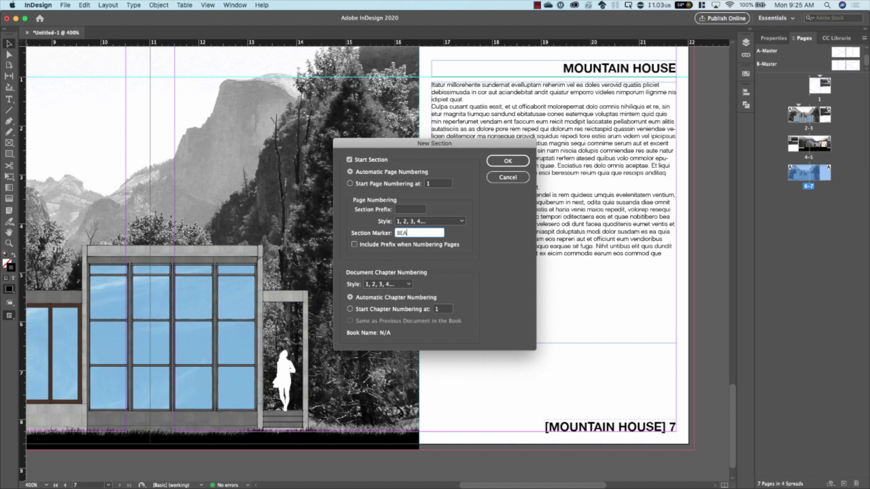
pyautogui.write('BEACH HOUSE')
pyautogui.click(508, 160)
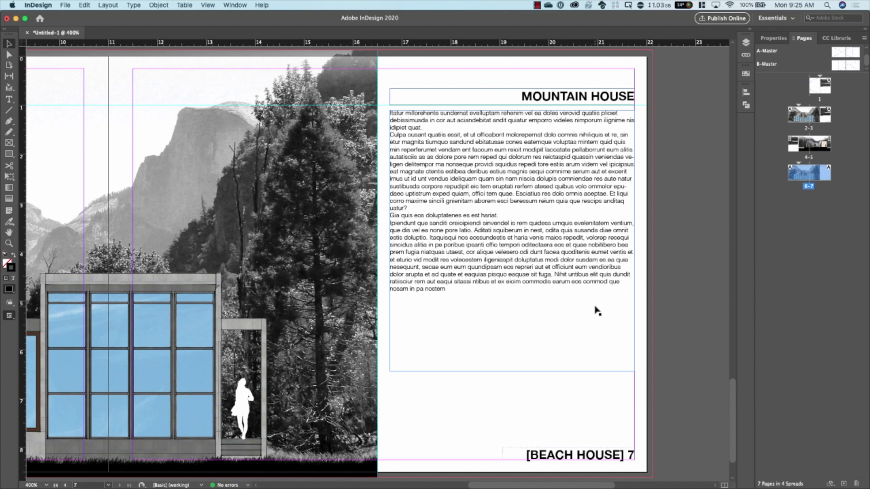
# Examine the section marker and page number in the corner of page 7 and the rest of its spread.
pyautogui.hscroll(1, 604, 305)
pyautogui.hscroll(2, 605, 305)
pyautogui.hscroll(-2, 604, 305)
pyautogui.scroll(1, 604, 305)
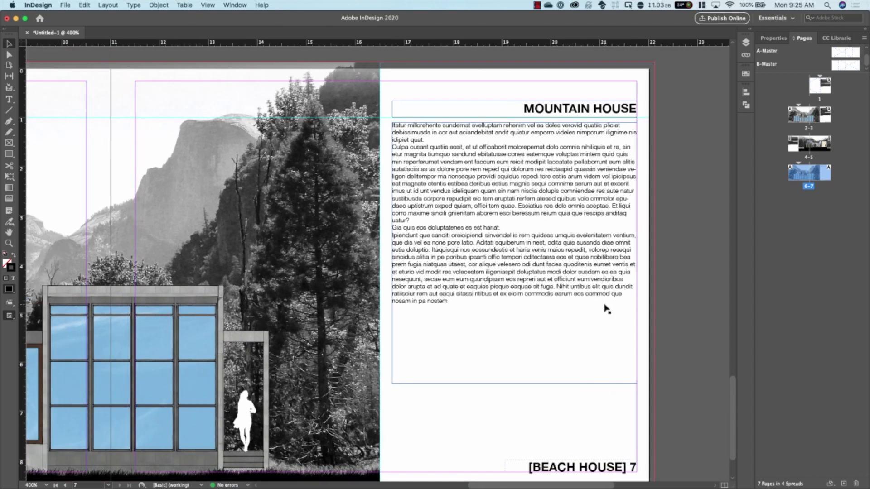
pyautogui.scroll(-1, 607, 310)
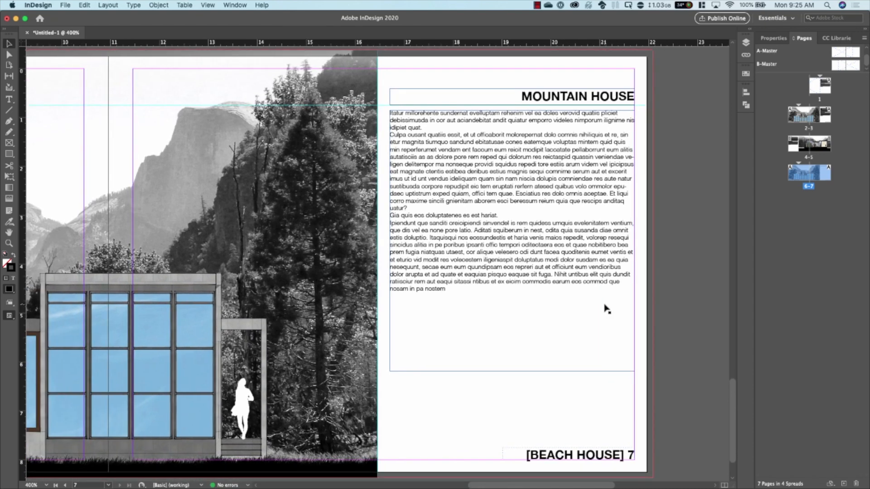
pyautogui.press('super+minus')
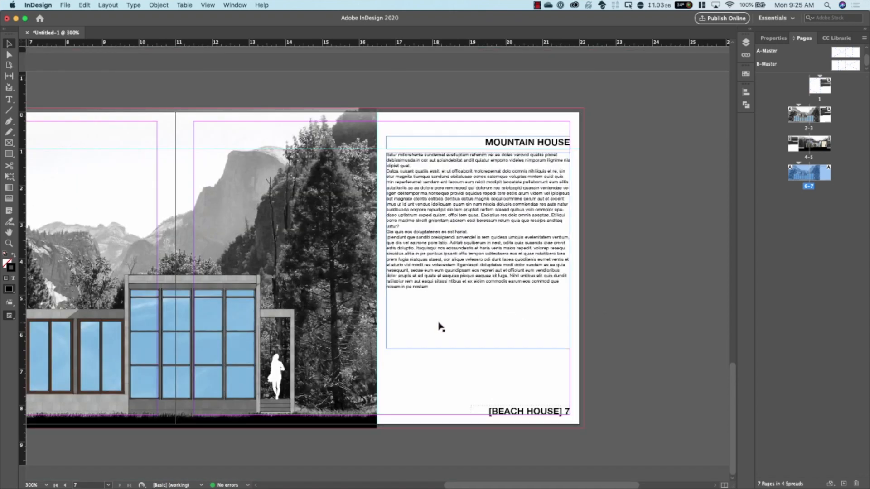
pyautogui.hscroll(-8, 439, 326)
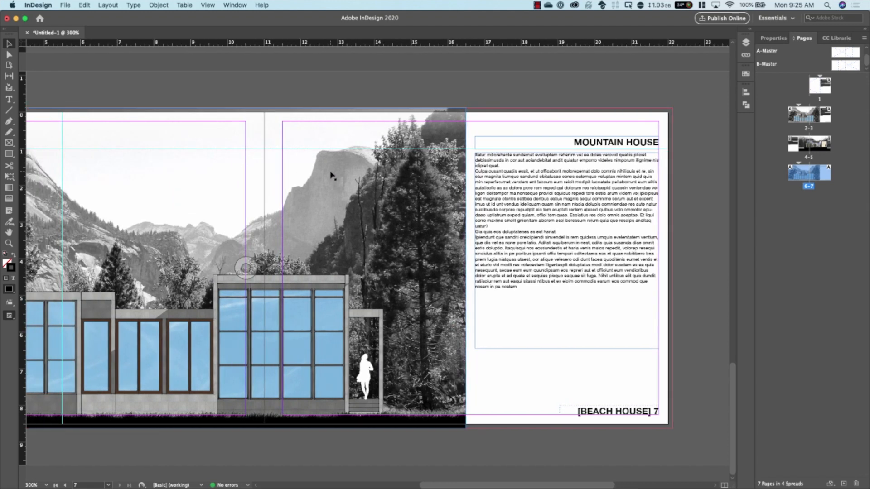
# Start exporting the document in JPEG format.
pyautogui.click(66, 5)
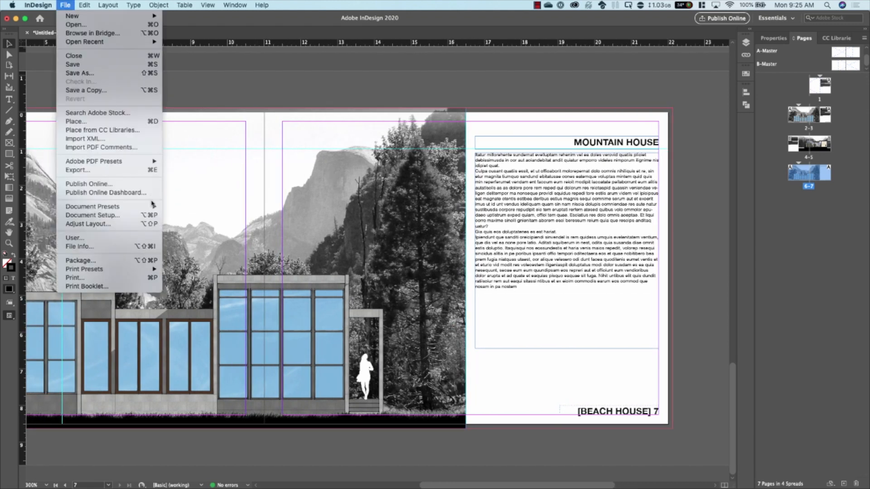
pyautogui.click(123, 170)
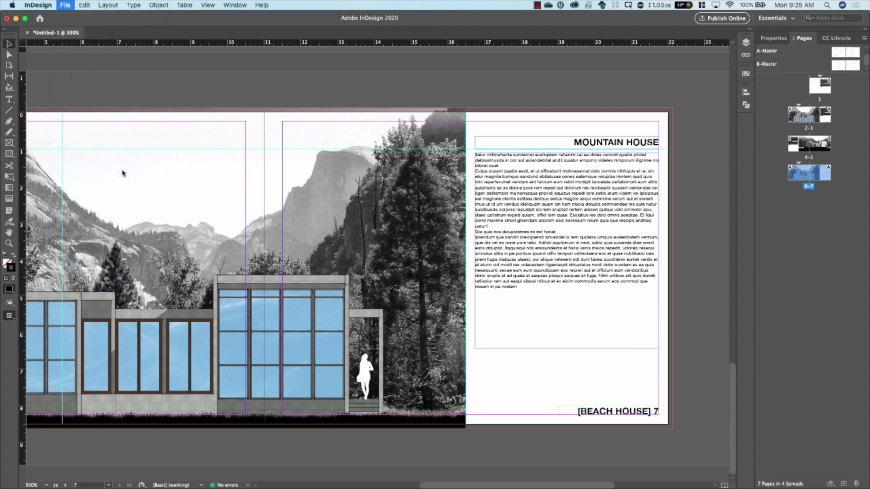
pyautogui.click(425, 231)
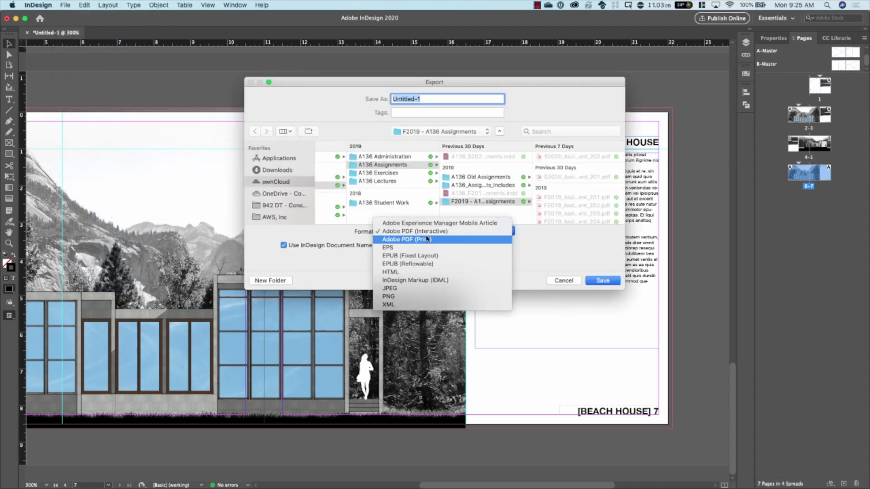
pyautogui.click(423, 288)
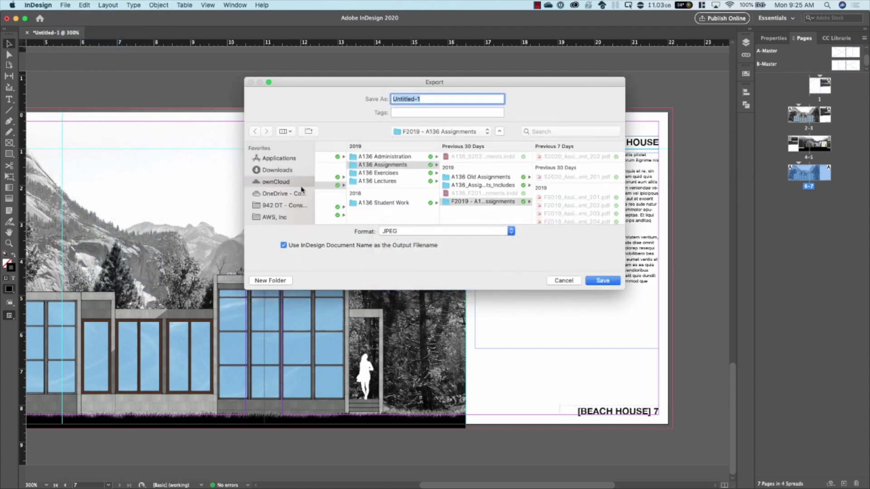
# Set the export destination to the Ex112 folder inside Live Demonstrations and Live - A135 Exercises on OneDrive.
pyautogui.click(278, 194)
pyautogui.scroll(-5, 360, 204)
pyautogui.scroll(3, 356, 202)
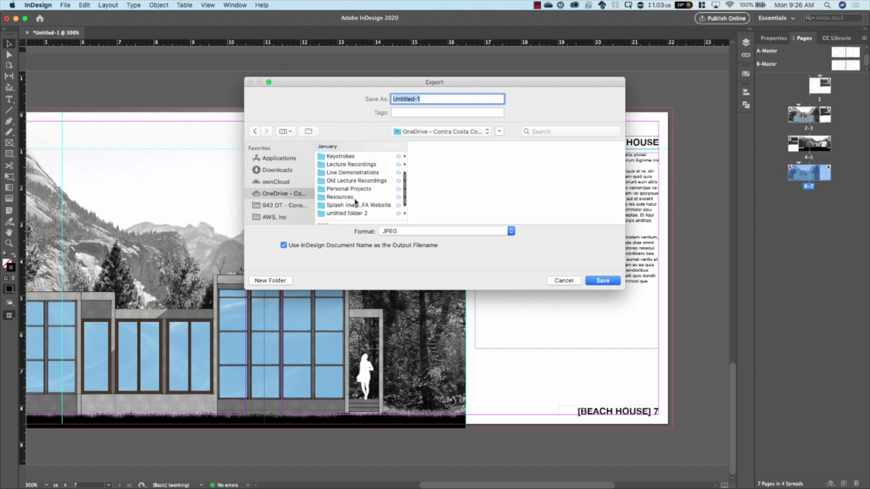
pyautogui.click(348, 173)
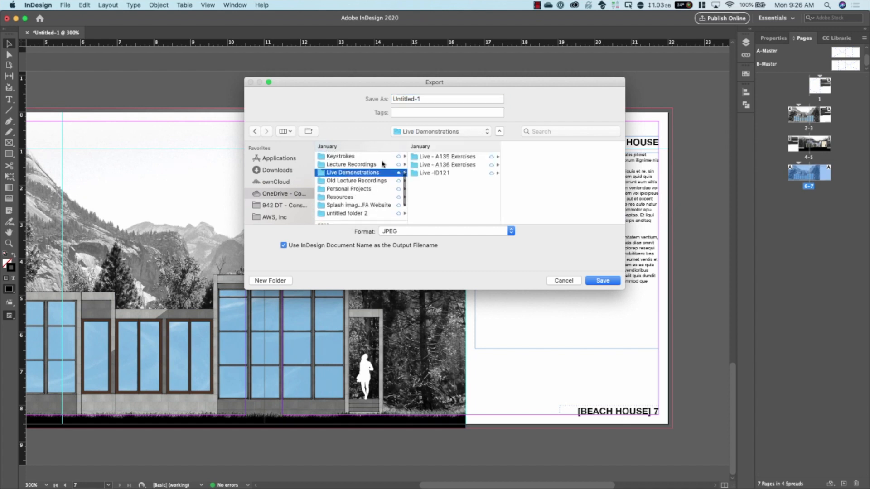
pyautogui.click(459, 160)
pyautogui.scroll(-5, 562, 217)
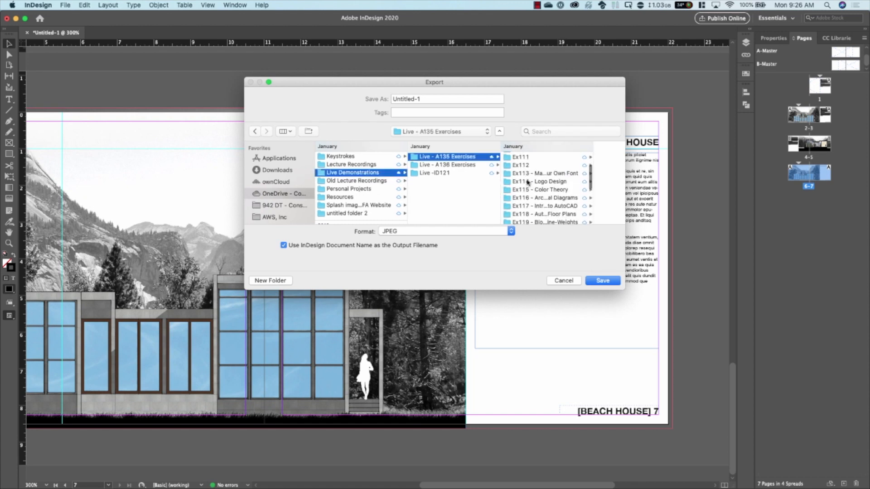
pyautogui.click(527, 182)
pyautogui.click(469, 165)
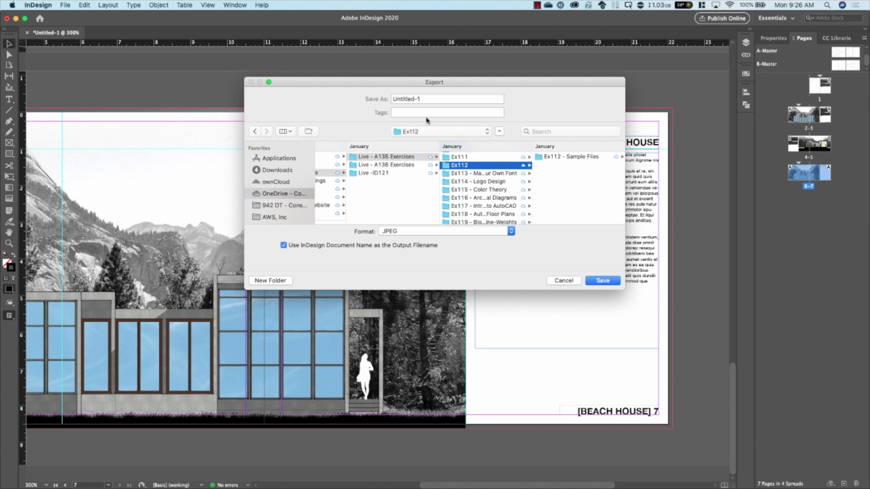
# Name the export file SAMPLE with an S2020 suffix and proceed to the JPEG export options.
pyautogui.click(429, 98)
pyautogui.write('SAMPLE')
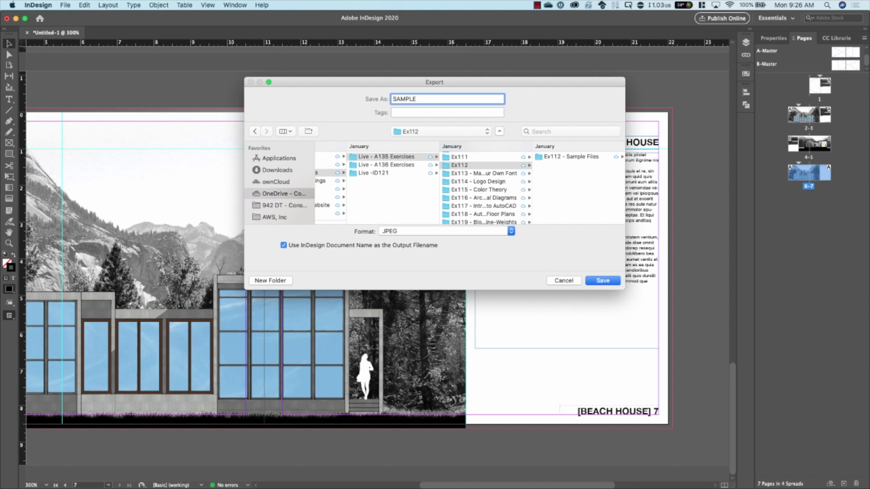
pyautogui.write('_F')
pyautogui.write('S2020')
pyautogui.click(603, 280)
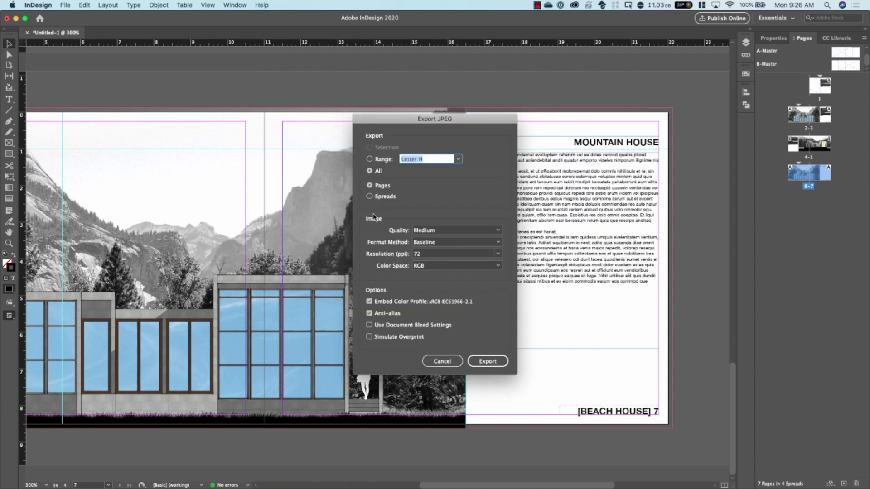
# Restrict the JPEG export to the range 6-7 and output it as spreads.
pyautogui.click(370, 197)
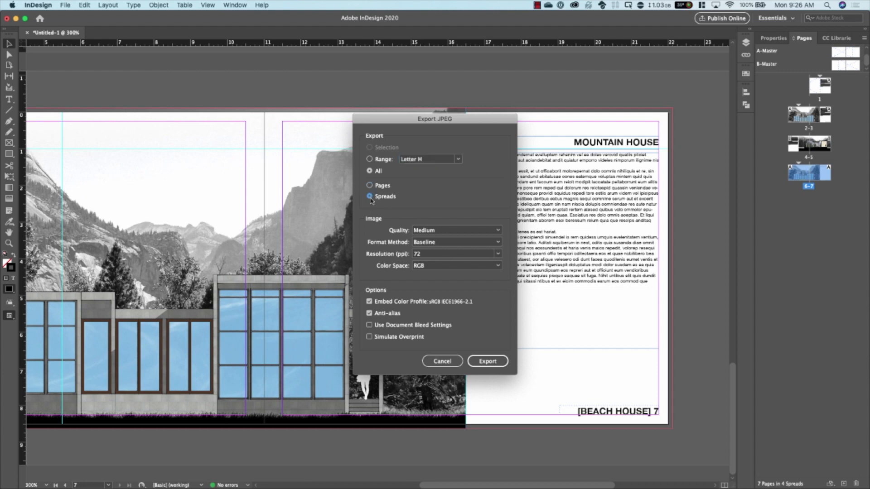
pyautogui.click(370, 159)
pyautogui.click(422, 162)
pyautogui.click(371, 159)
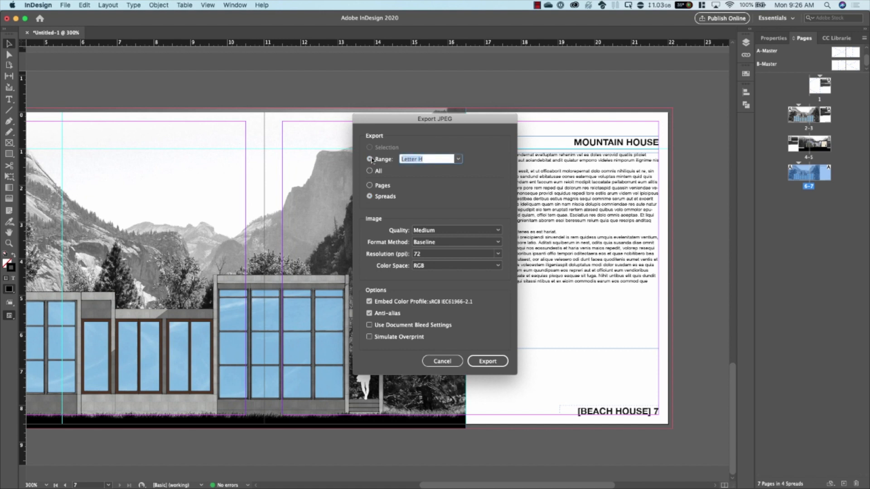
pyautogui.write('6-7')
pyautogui.click(401, 191)
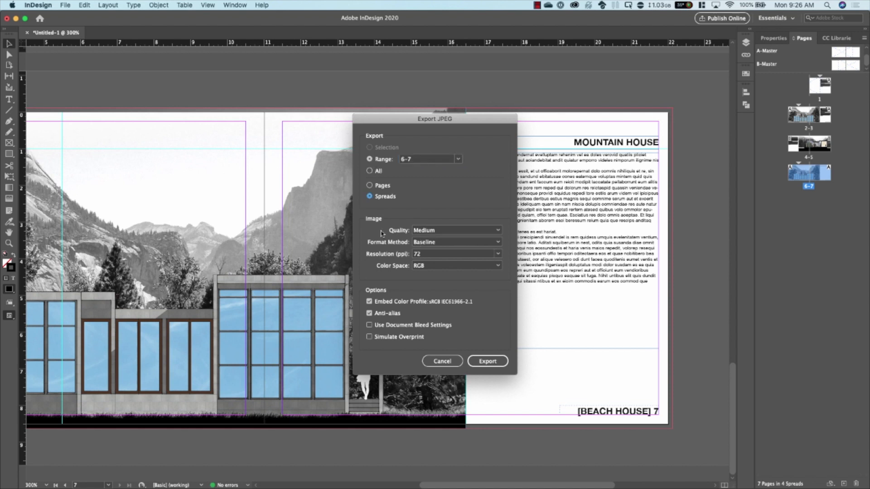
# Set the JPEG quality to Maximum and the resolution to 300 ppi, and export the spread.
pyautogui.click(430, 230)
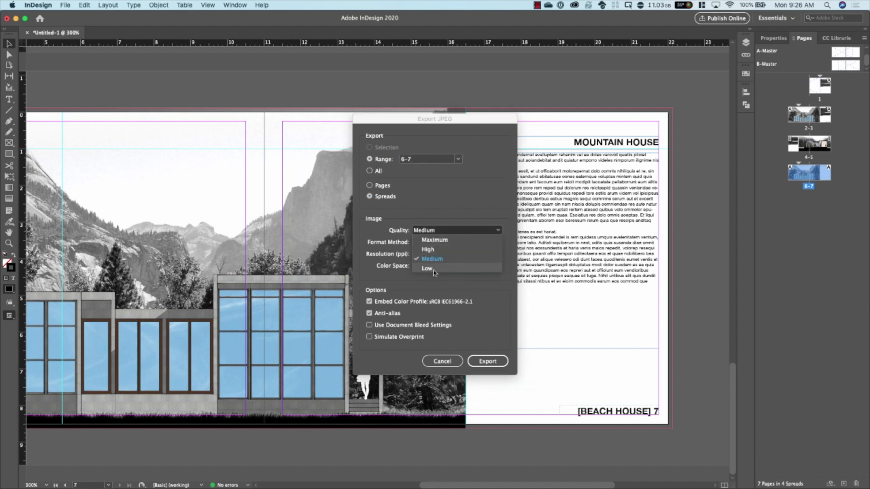
pyautogui.click(433, 240)
pyautogui.click(388, 255)
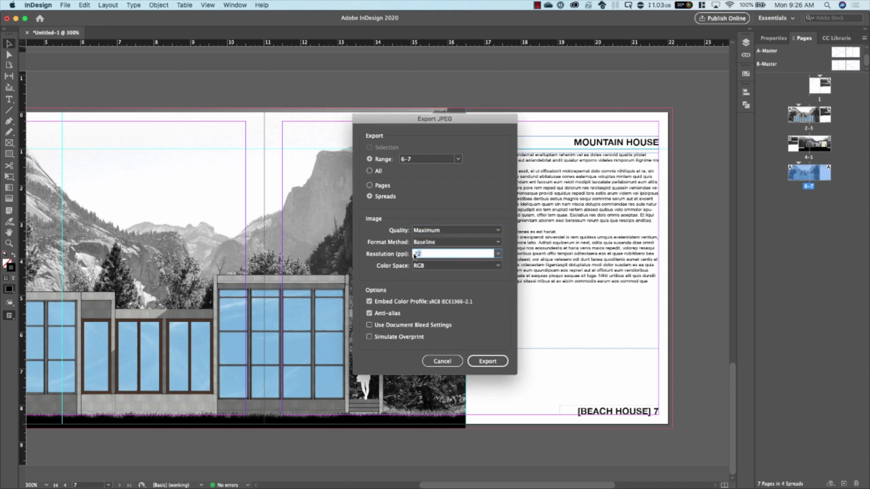
pyautogui.write('300')
pyautogui.click(493, 363)
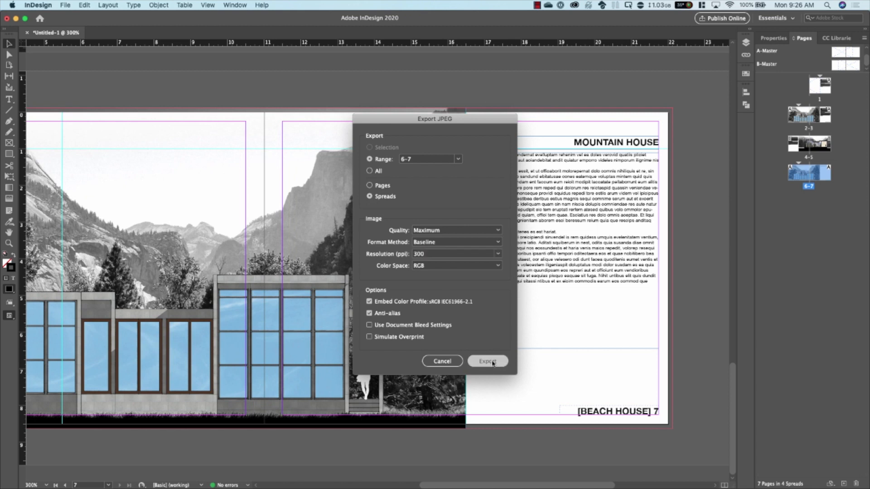
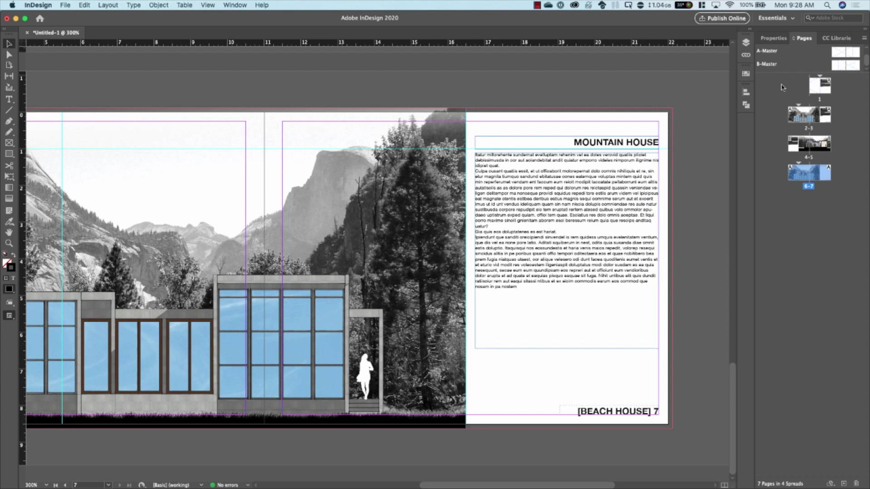
# Reinsert the Current Page Number marker after the bracketed section marker on the A-Master's right page, and check pages 3 and 7.
pyautogui.doubleClick(851, 57)
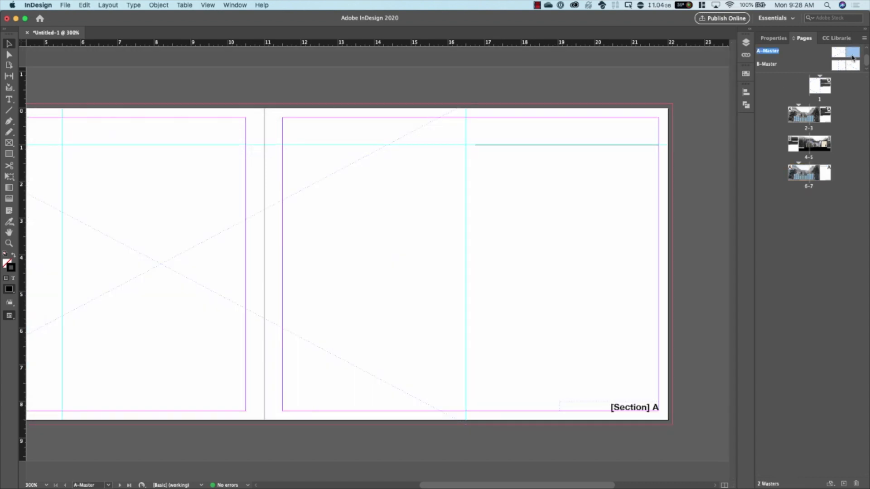
pyautogui.doubleClick(650, 410)
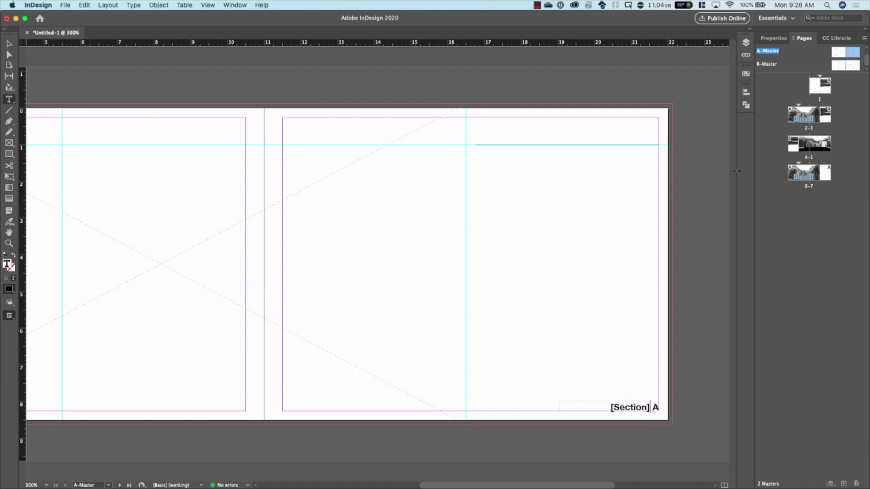
pyautogui.press('Delete')
pyautogui.doubleClick(655, 407)
pyautogui.click(127, 5)
pyautogui.moveTo(198, 266)
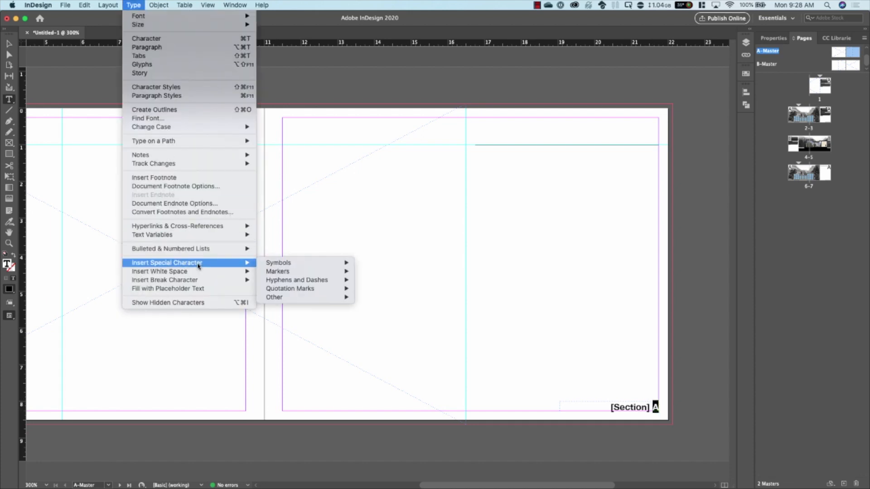
pyautogui.moveTo(304, 273)
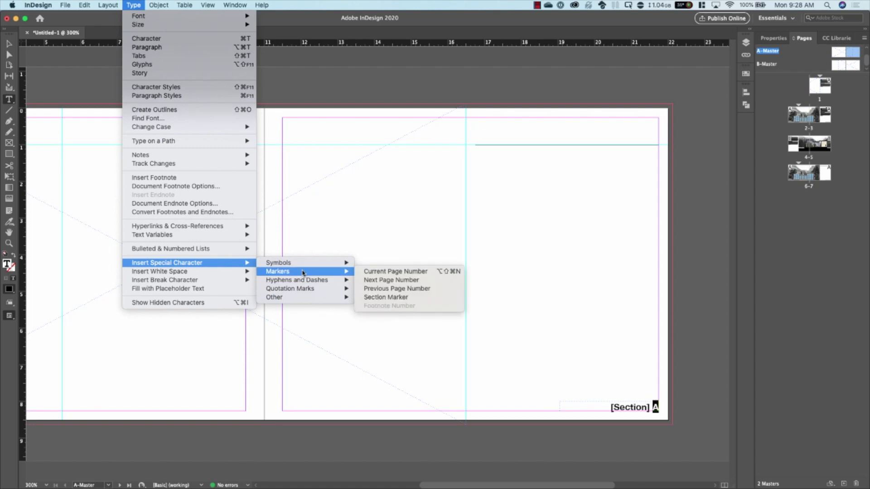
pyautogui.click(412, 271)
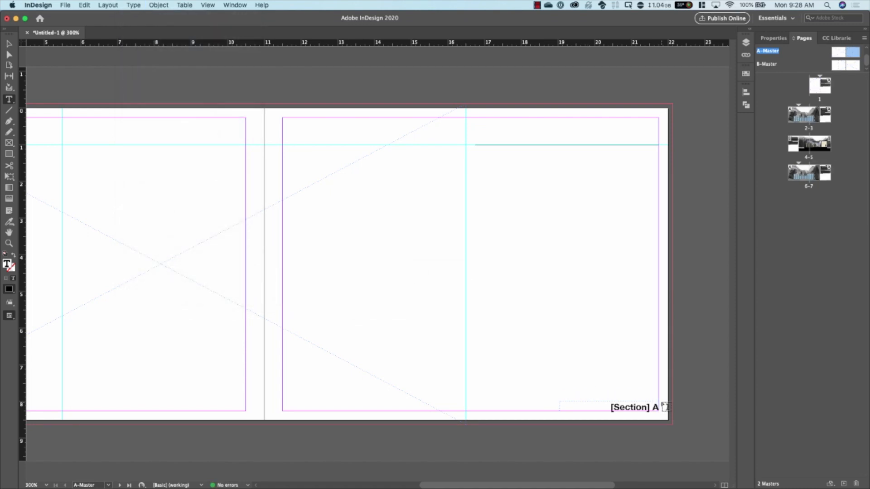
pyautogui.doubleClick(826, 119)
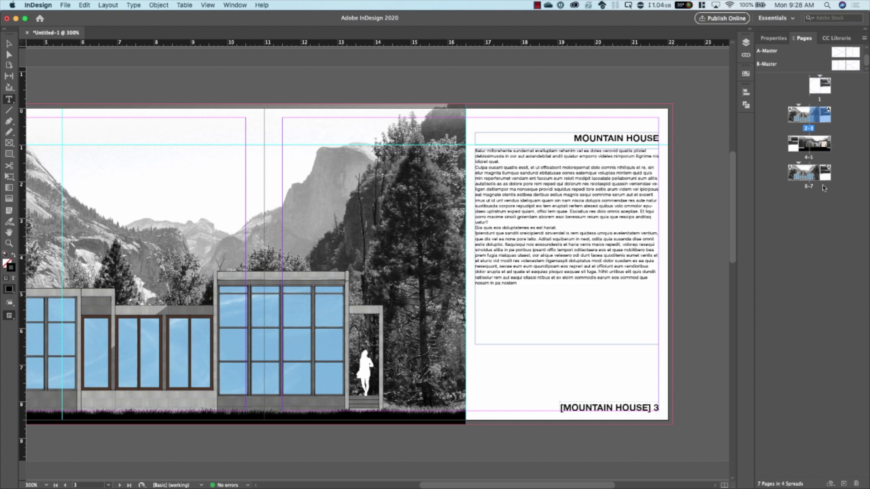
pyautogui.doubleClick(825, 175)
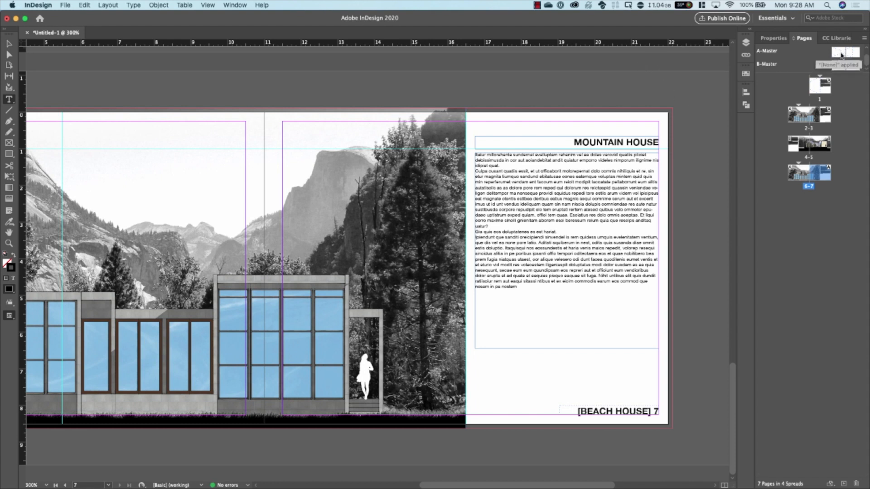
# Draw a text frame about 0.74 by 0.42 in beside A-Master's left page and insert the Current Page Number marker in it.
pyautogui.doubleClick(841, 54)
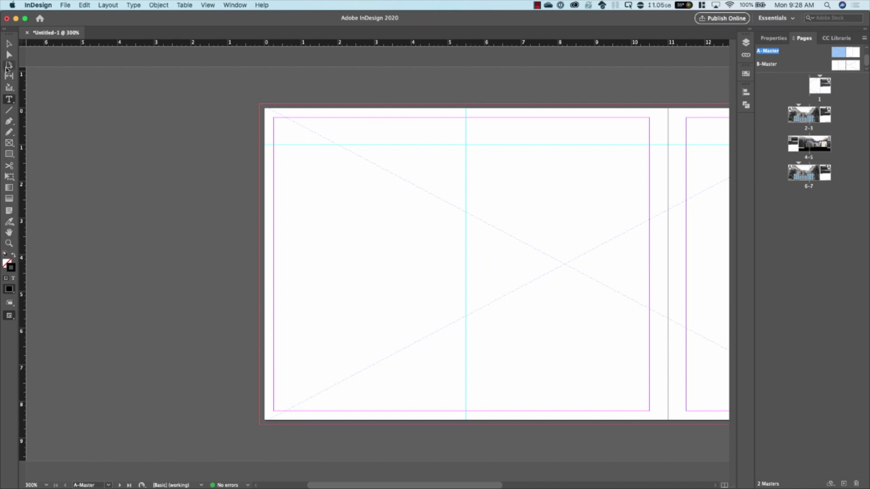
pyautogui.click(9, 101)
pyautogui.moveTo(199, 371); pyautogui.dragTo(227, 388)
pyautogui.click(115, 5)
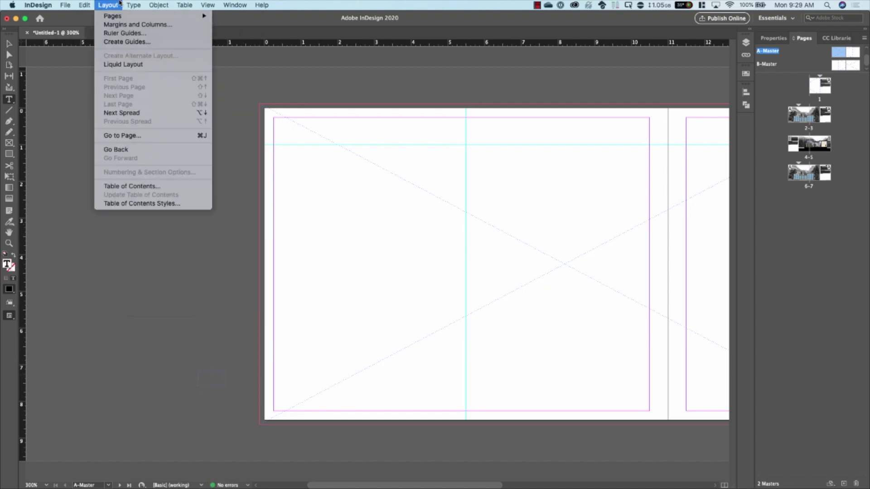
pyautogui.moveTo(90, 4)
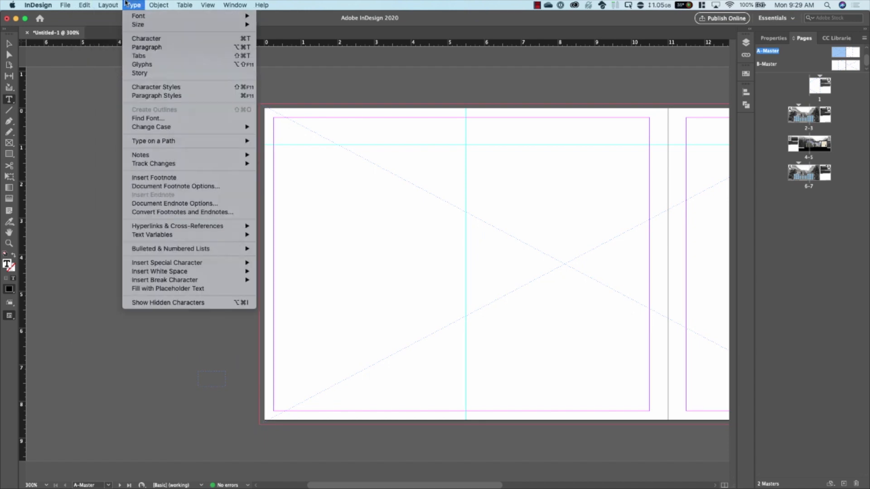
pyautogui.moveTo(154, 6)
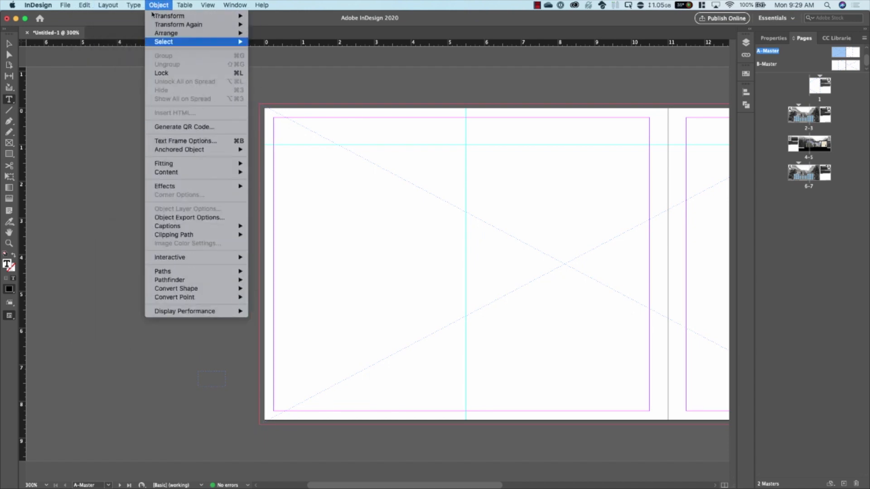
pyautogui.moveTo(187, 264)
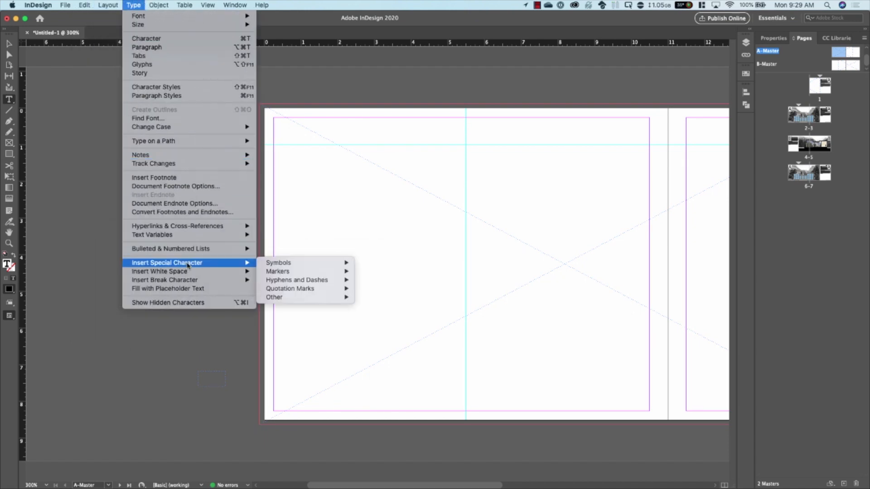
pyautogui.moveTo(319, 272)
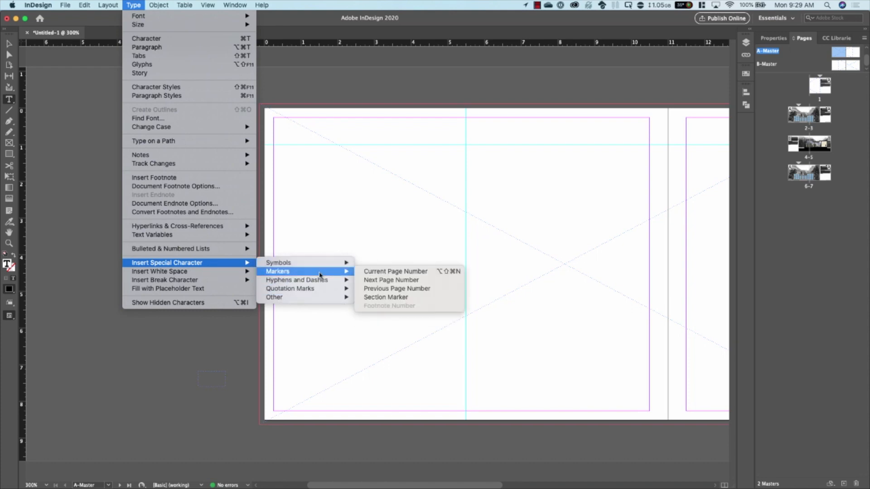
pyautogui.click(417, 273)
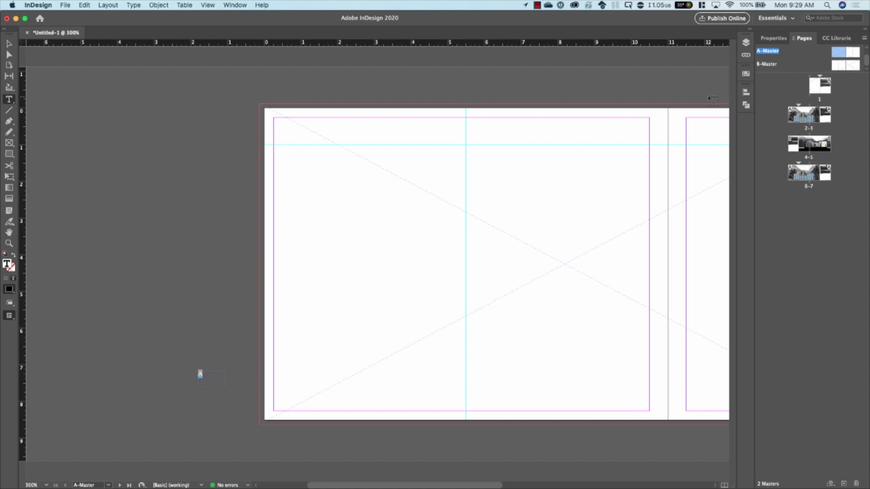
# Format the page number marker in Helvetica Neue Bold at 18 pt with left alignment.
pyautogui.click(772, 38)
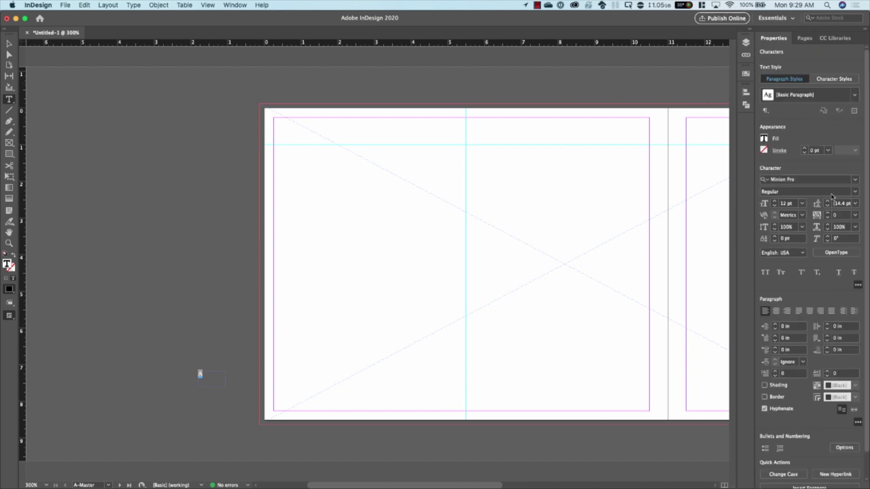
pyautogui.click(819, 175)
pyautogui.write('Helve')
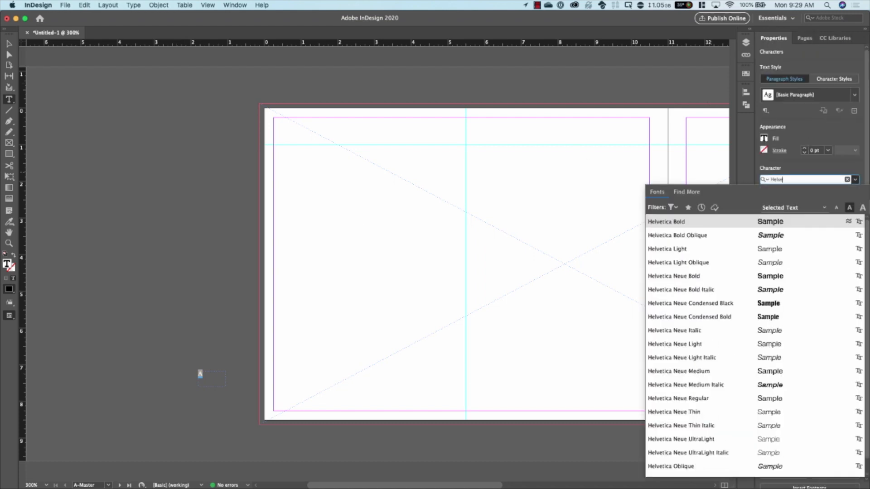
pyautogui.click(693, 276)
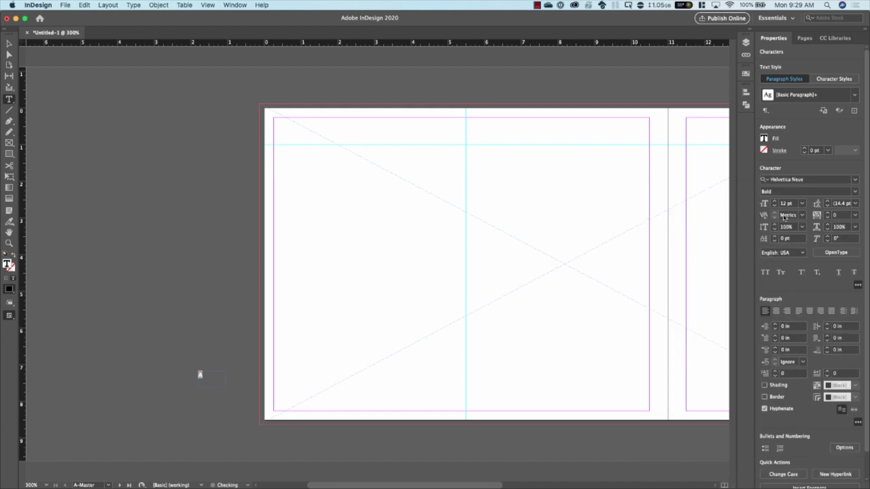
pyautogui.click(793, 203)
pyautogui.write('18')
pyautogui.press('Tab')
pyautogui.click(766, 312)
# Set the page number marker's text fill to white, RGB 255, 255, 255.
pyautogui.doubleClick(8, 265)
pyautogui.moveTo(362, 234)
pyautogui.mouseDown()
pyautogui.moveTo(428, 195)
pyautogui.moveTo(444, 175)
pyautogui.mouseUp()
pyautogui.moveTo(445, 205); pyautogui.dragTo(446, 172)
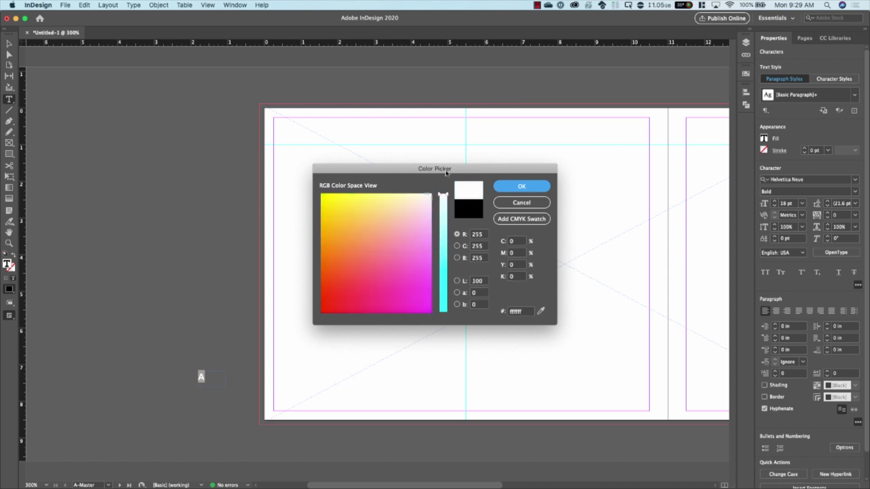
pyautogui.click(506, 191)
pyautogui.press('Escape')
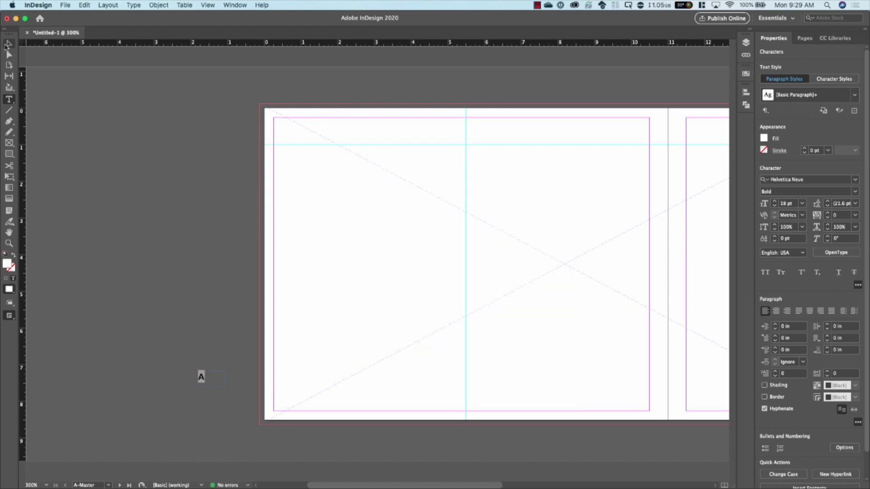
# Move the page number frame to the lower-left margin corner of A-Master's left page and check page 2.
pyautogui.moveTo(202, 382); pyautogui.dragTo(280, 412)
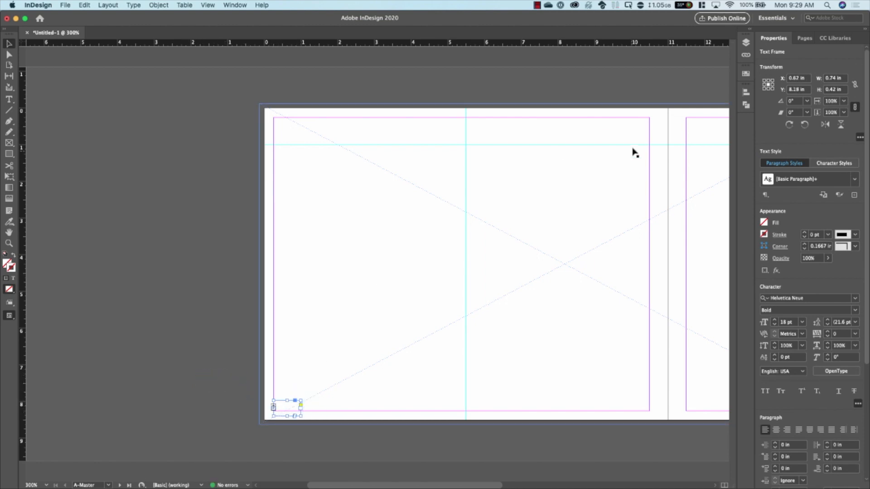
pyautogui.click(805, 39)
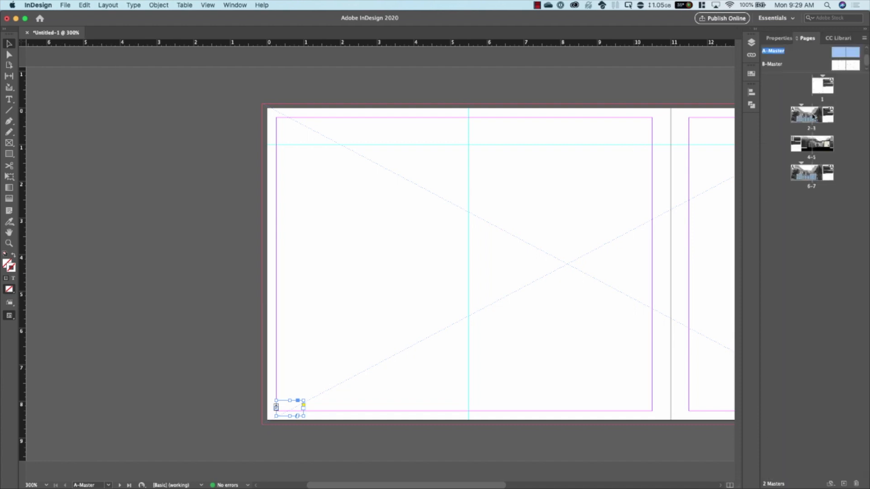
pyautogui.doubleClick(801, 119)
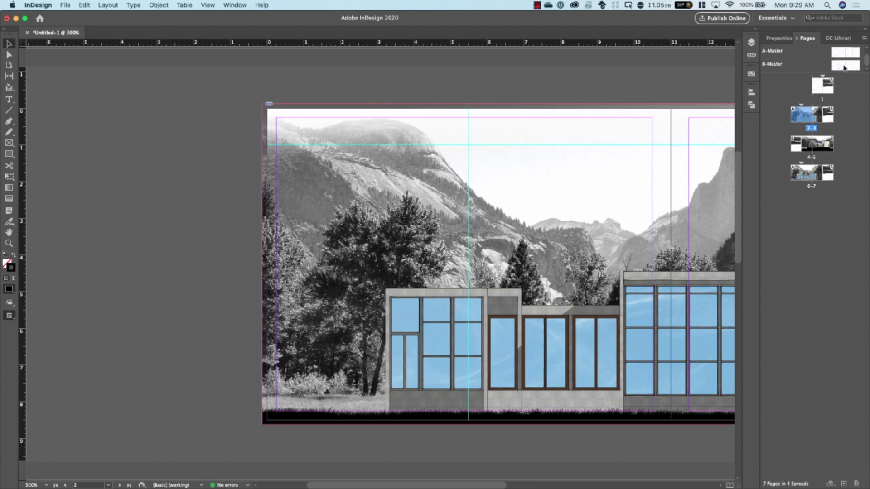
# Examine the page number frame on A-Master and compare it with pages 6 and 2.
pyautogui.doubleClick(842, 59)
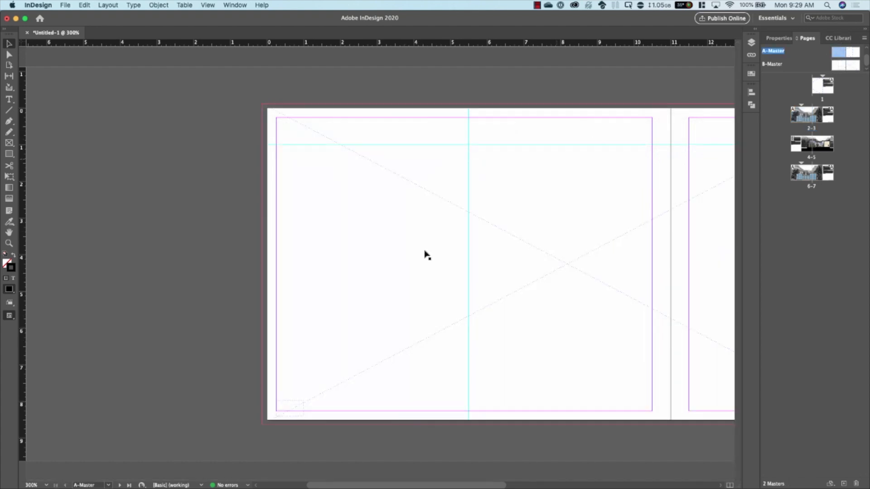
pyautogui.click(286, 408)
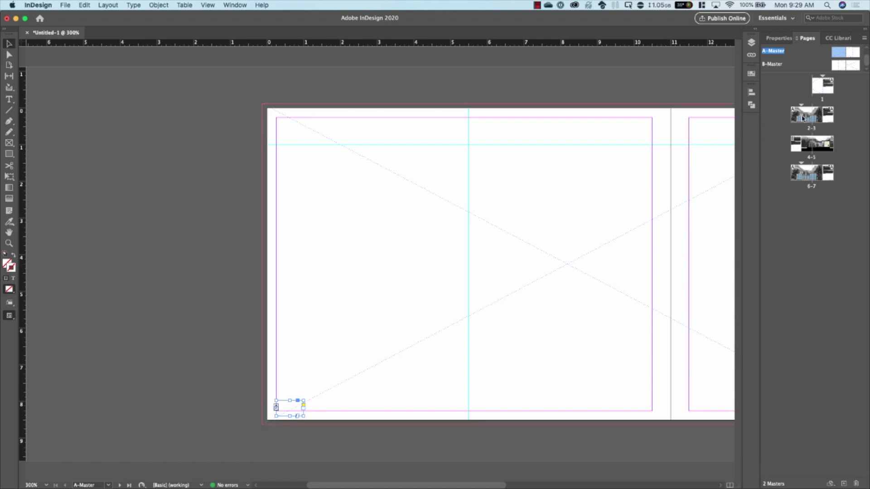
pyautogui.doubleClick(802, 172)
pyautogui.doubleClick(801, 120)
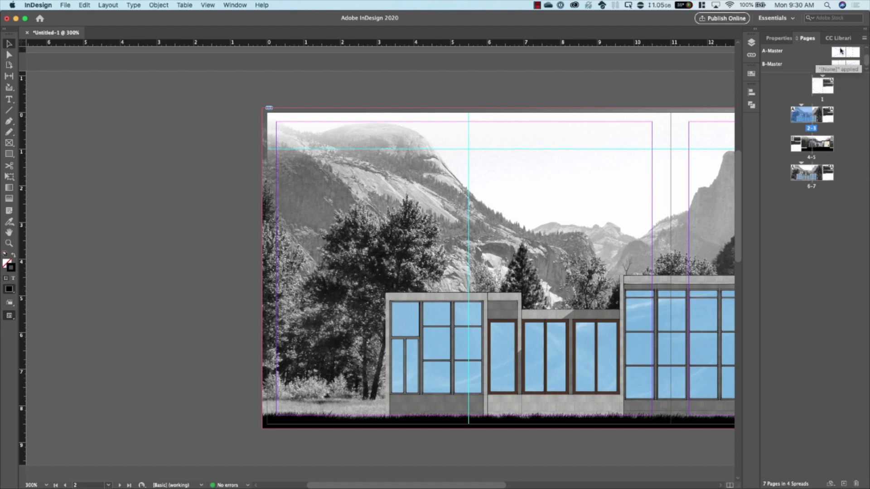
# Move A-Master's left page number frame to a new layer above Layer 1, and make Layer 1 active again.
pyautogui.doubleClick(841, 52)
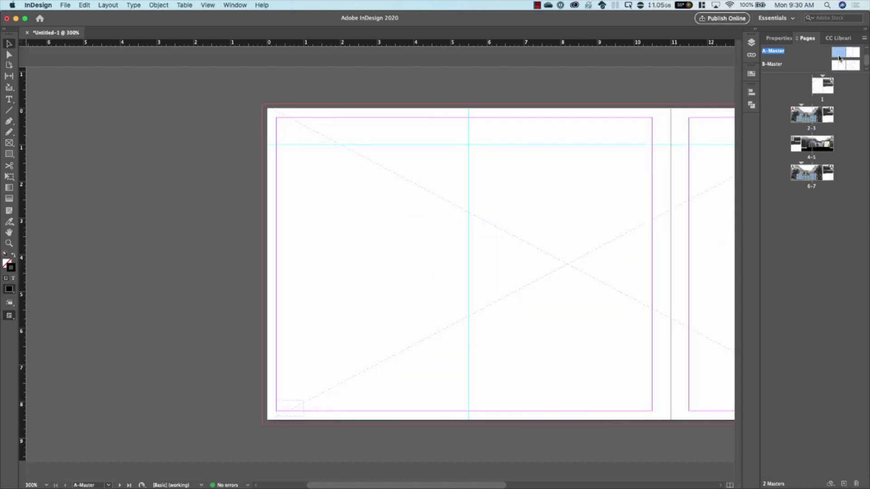
pyautogui.click(286, 407)
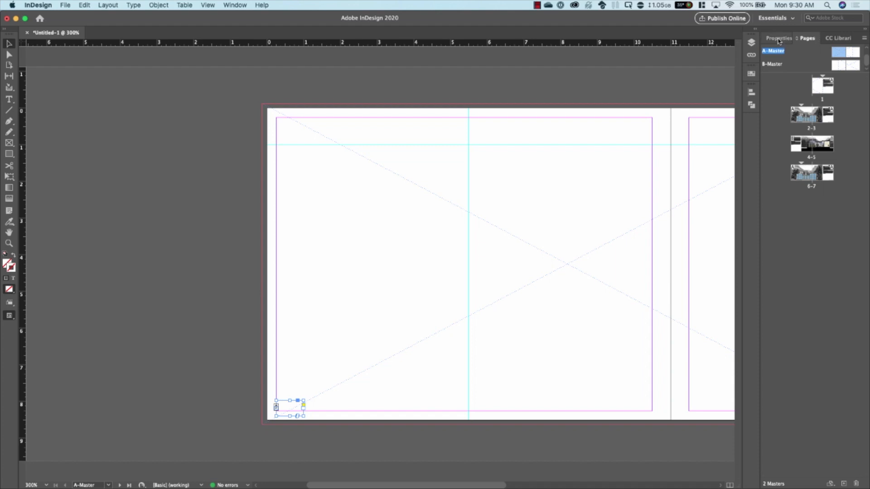
pyautogui.click(752, 43)
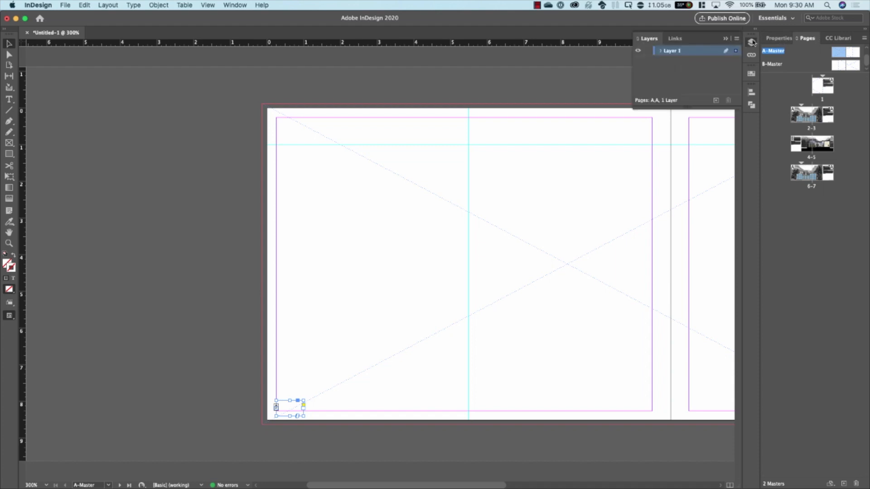
pyautogui.click(716, 100)
pyautogui.moveTo(737, 49); pyautogui.dragTo(736, 50)
pyautogui.click(684, 62)
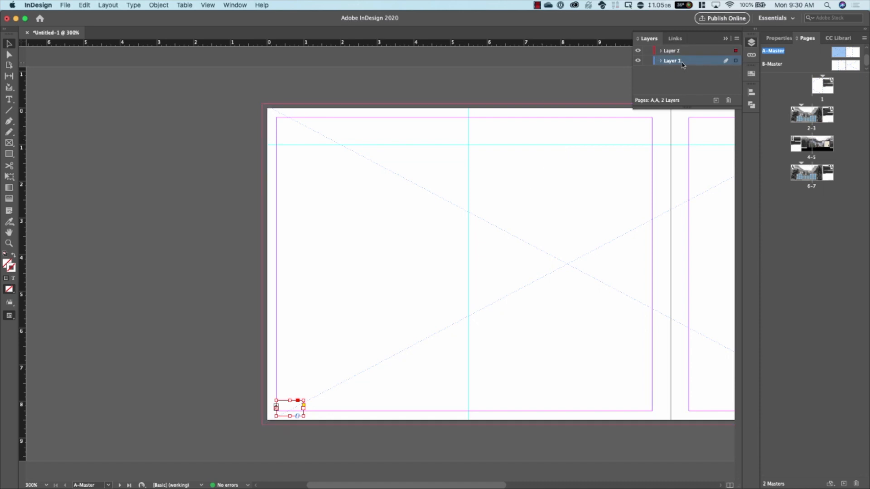
# Check the page numbering on pages 2, 6, 4 and 5.
pyautogui.doubleClick(801, 120)
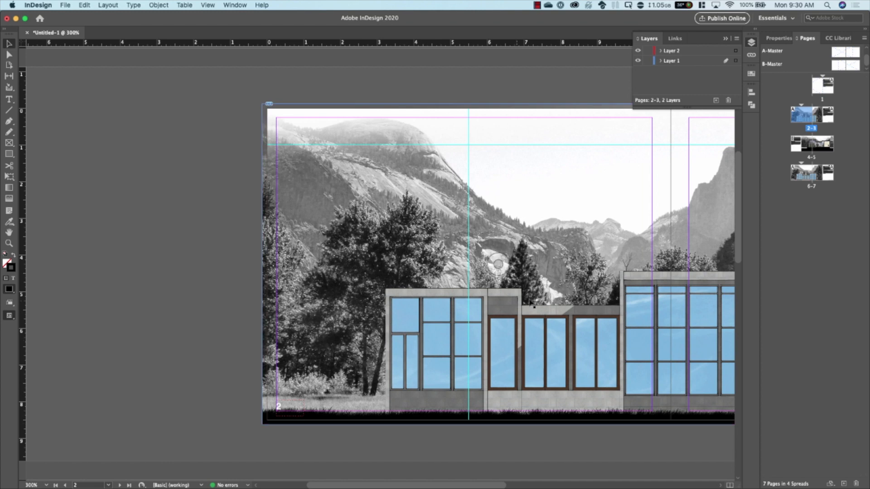
pyautogui.doubleClick(806, 174)
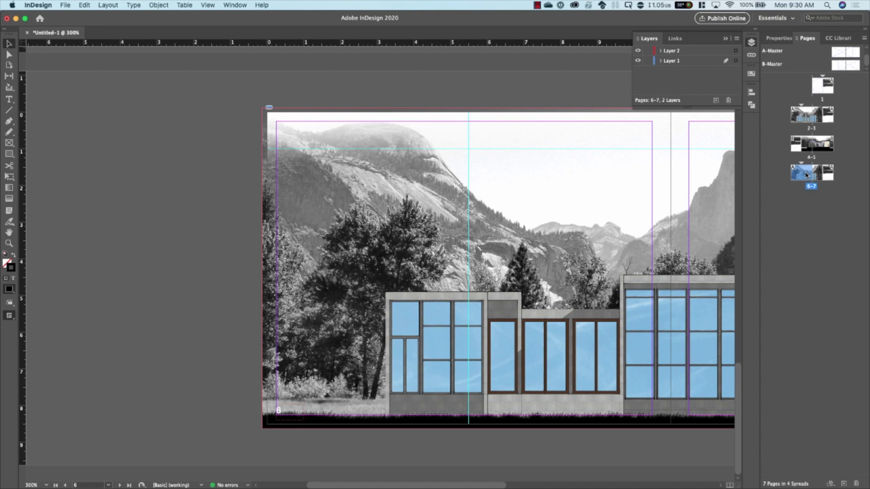
pyautogui.doubleClick(801, 147)
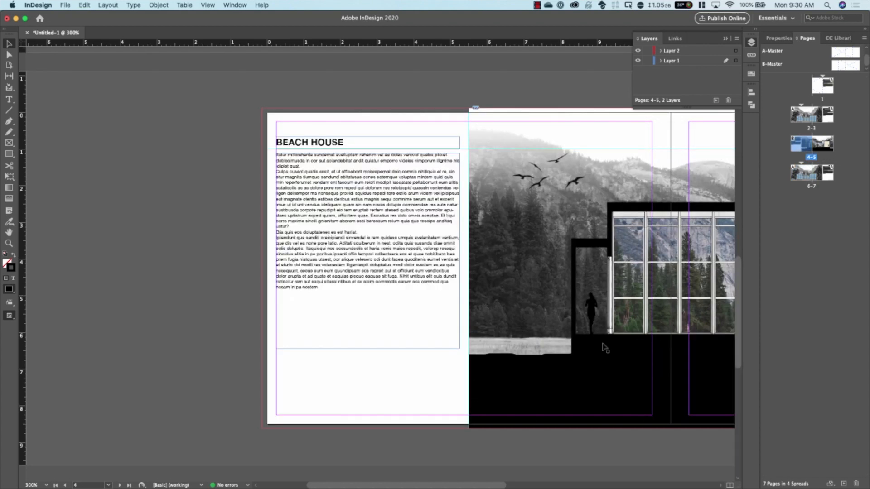
pyautogui.doubleClick(822, 145)
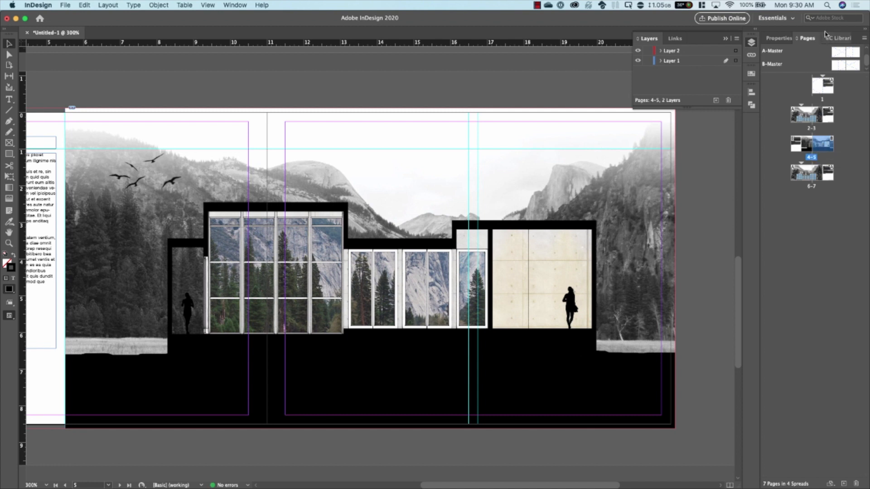
# Copy the left page number frame and the right section marker frame together from A-Master.
pyautogui.doubleClick(842, 59)
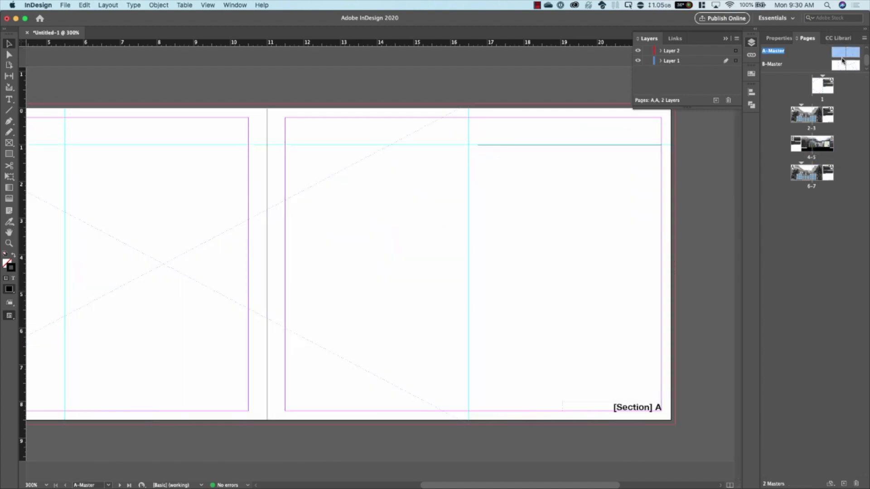
pyautogui.click(640, 410)
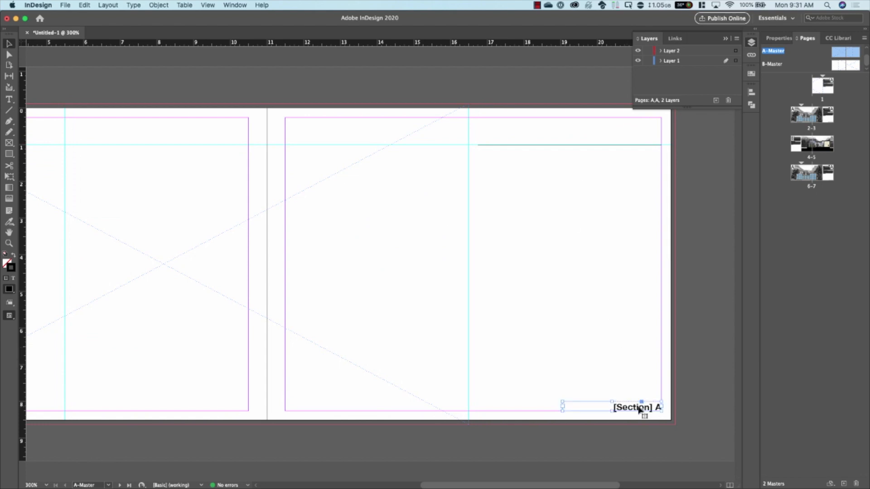
pyautogui.hscroll(-4, 413, 379)
pyautogui.hscroll(-4, 413, 380)
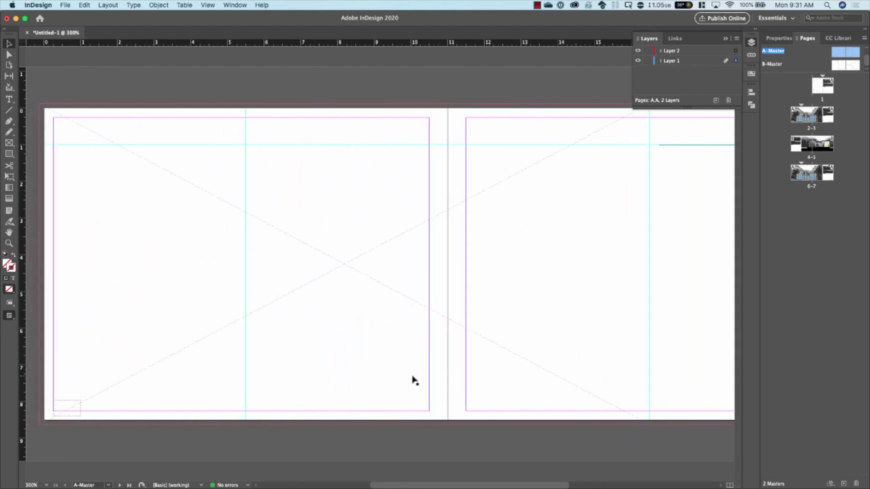
pyautogui.click(71, 406)
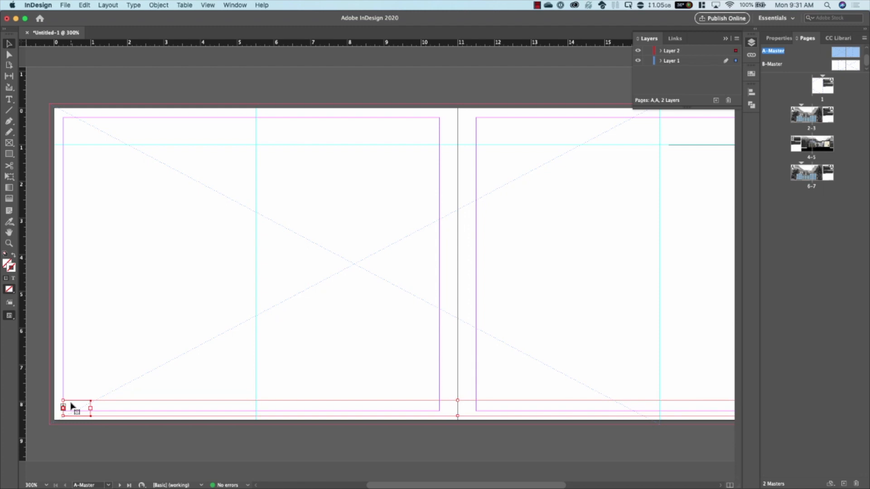
pyautogui.click(84, 5)
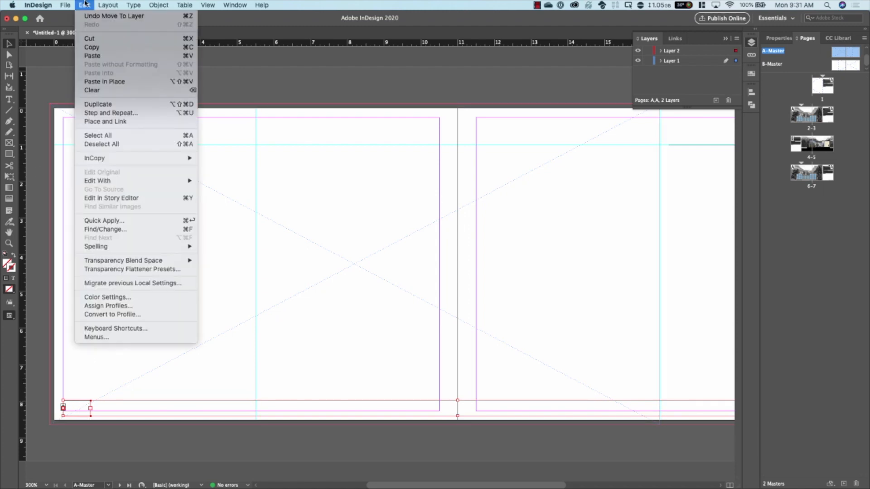
pyautogui.click(91, 44)
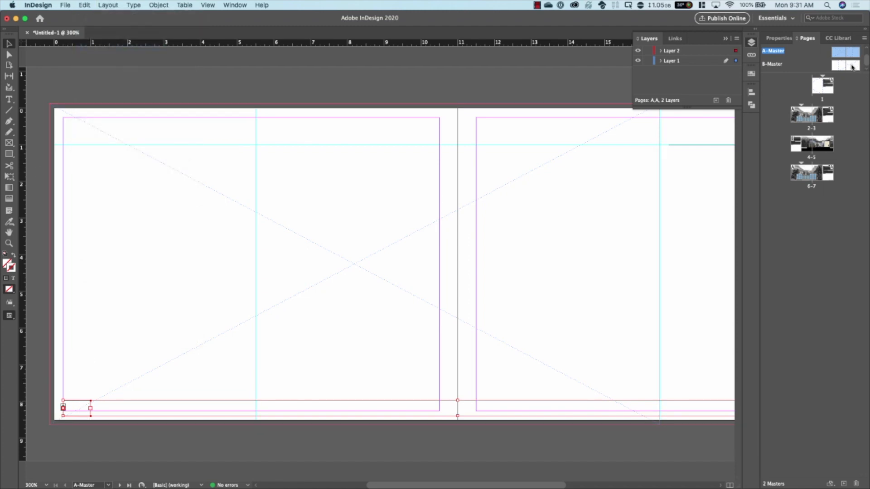
# Paste the copied page number and section marker frames in place on the B-Master spread.
pyautogui.doubleClick(846, 66)
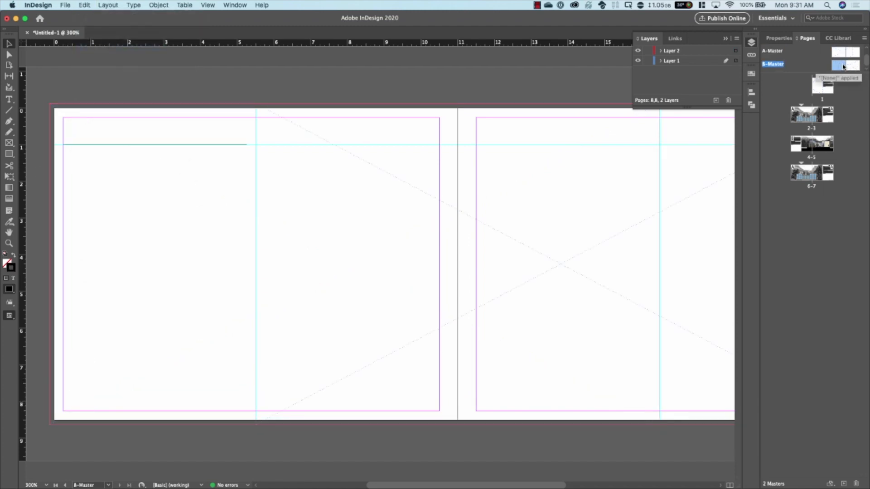
pyautogui.click(90, 4)
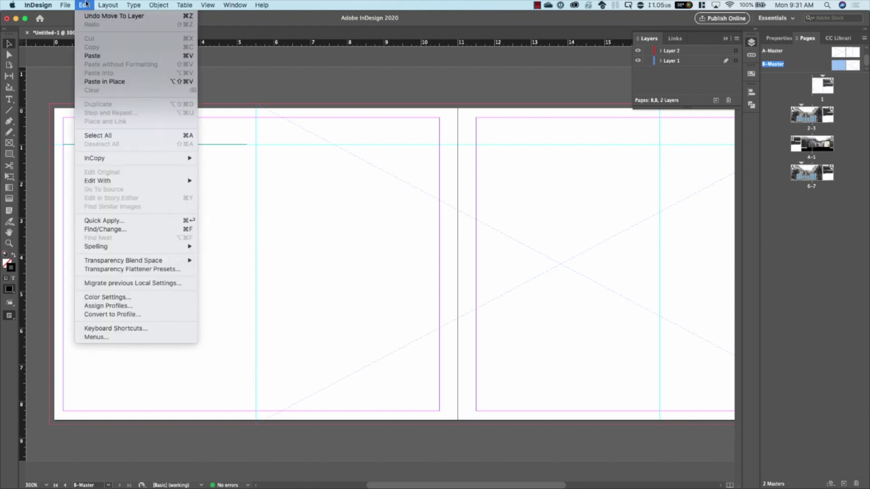
pyautogui.click(106, 82)
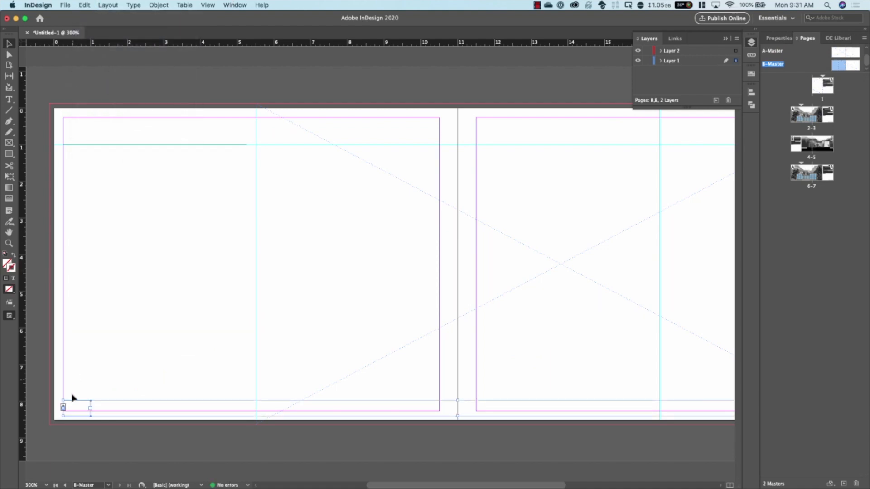
# Recolor the left page number text on B-Master to black, hex 000000.
pyautogui.doubleClick(76, 403)
pyautogui.moveTo(80, 407); pyautogui.dragTo(64, 406)
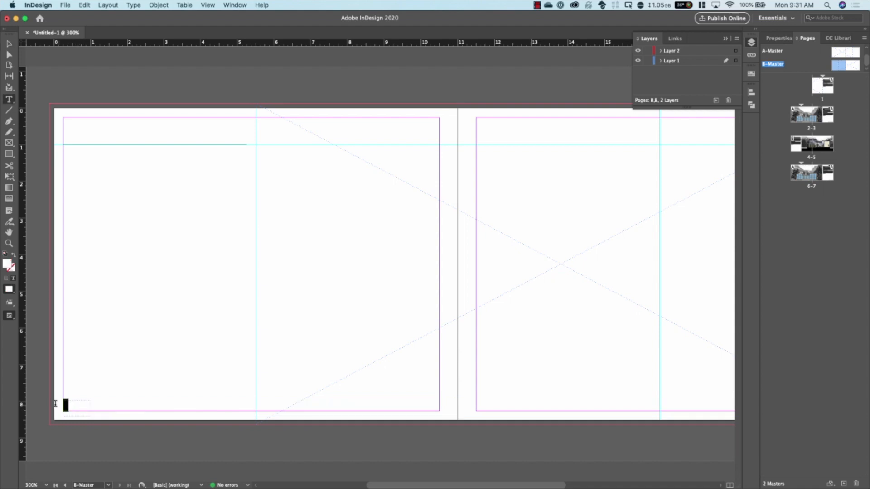
pyautogui.doubleClick(8, 265)
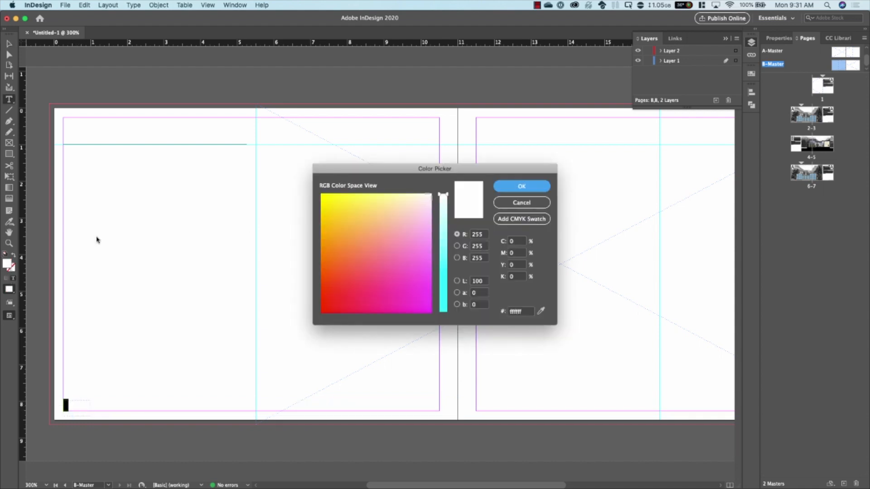
pyautogui.click(327, 311)
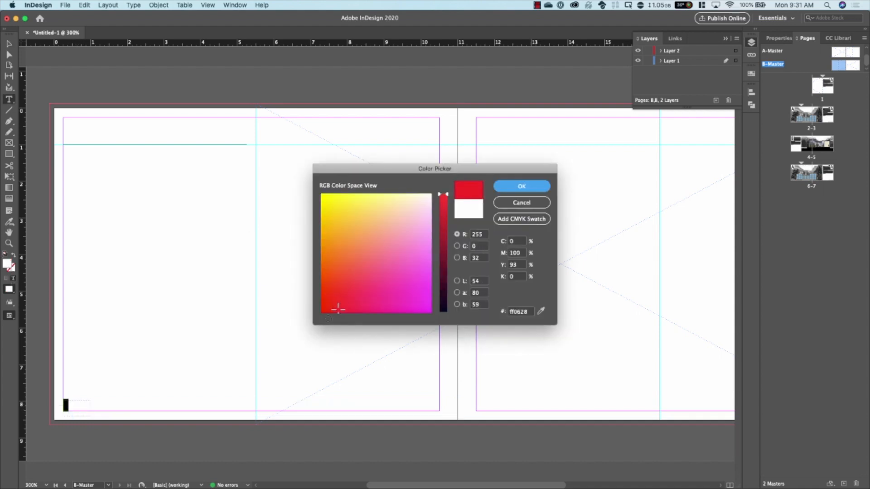
pyautogui.click(444, 311)
pyautogui.click(523, 187)
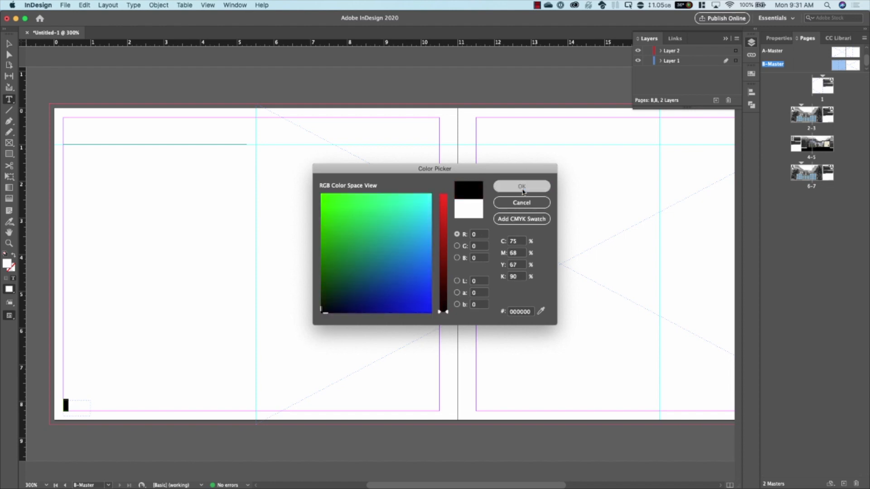
pyautogui.click(9, 44)
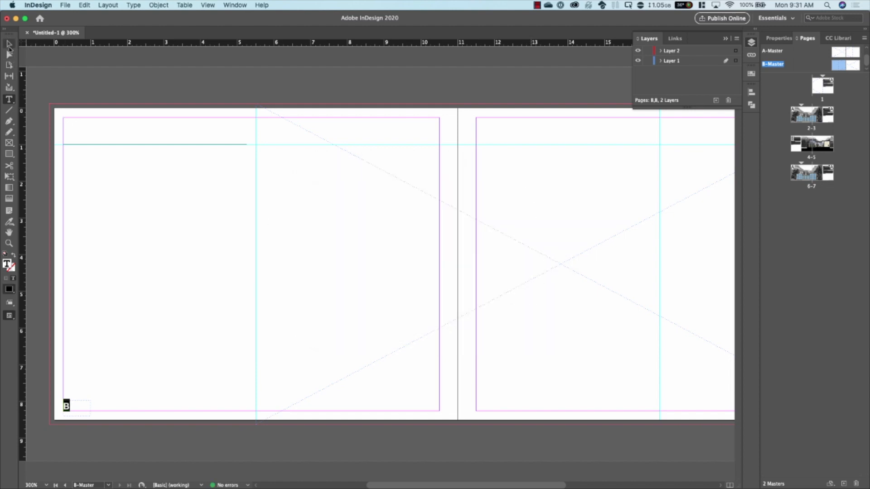
# Recolor the section marker and page number text on B-Master's right page to white.
pyautogui.hscroll(5, 499, 322)
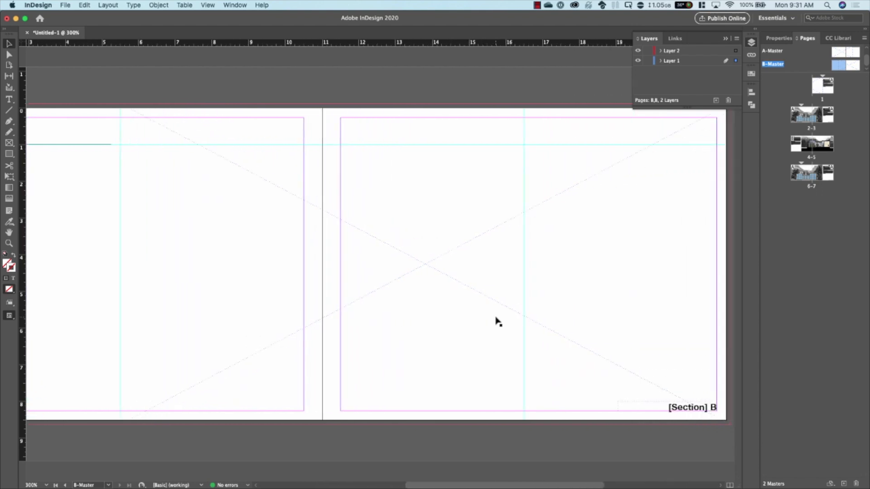
pyautogui.doubleClick(682, 405)
pyautogui.tripleClick(682, 405)
pyautogui.doubleClick(8, 265)
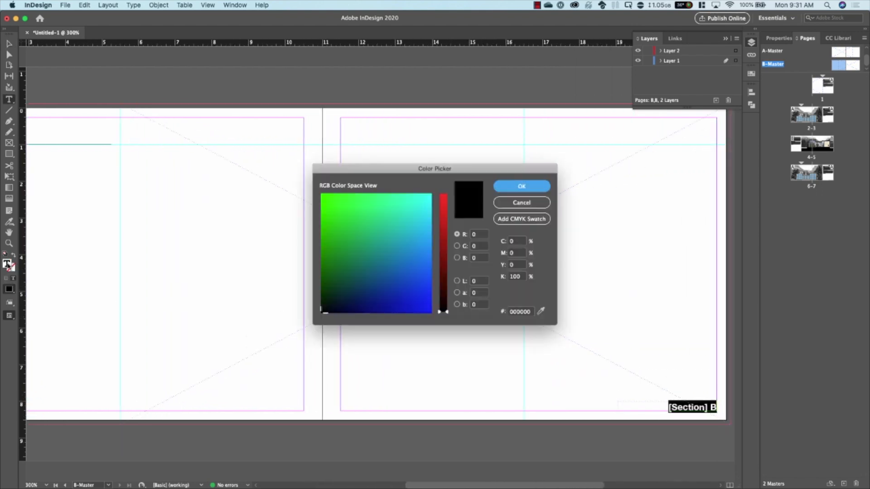
pyautogui.click(444, 195)
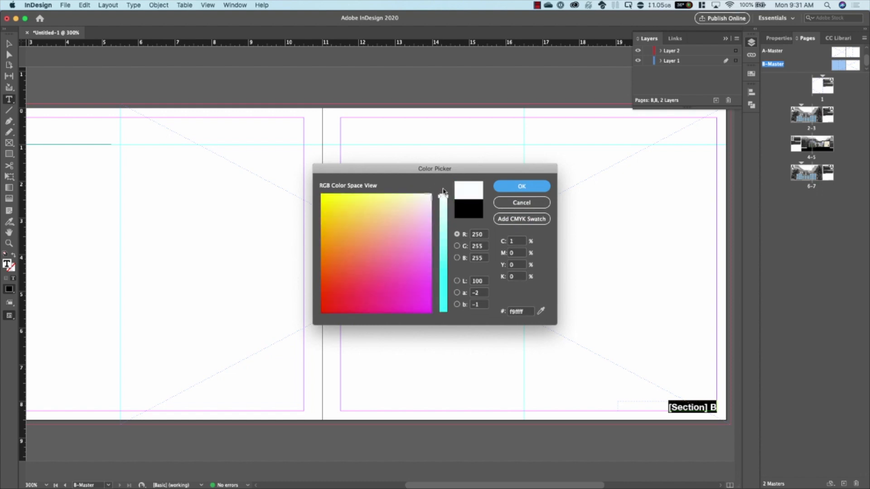
pyautogui.click(524, 186)
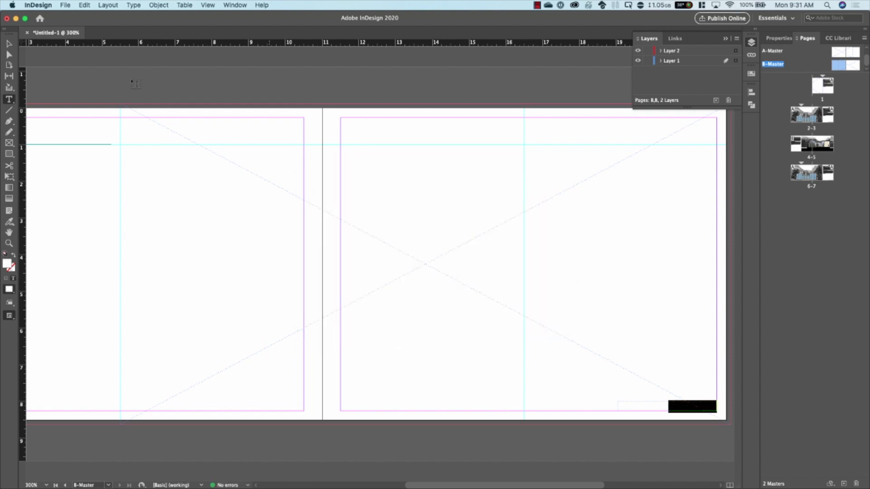
pyautogui.click(8, 44)
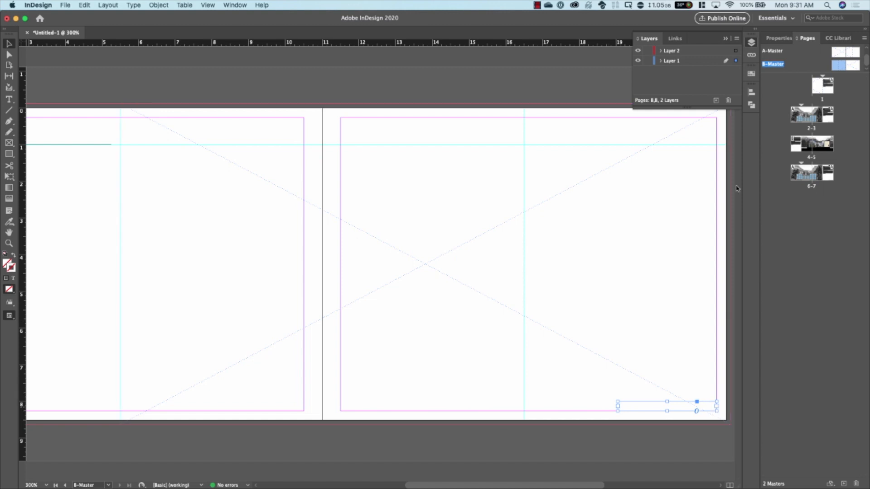
# Check pages 4-5, and move B-Master's left page number and right section marker frames together to Layer 2.
pyautogui.doubleClick(805, 145)
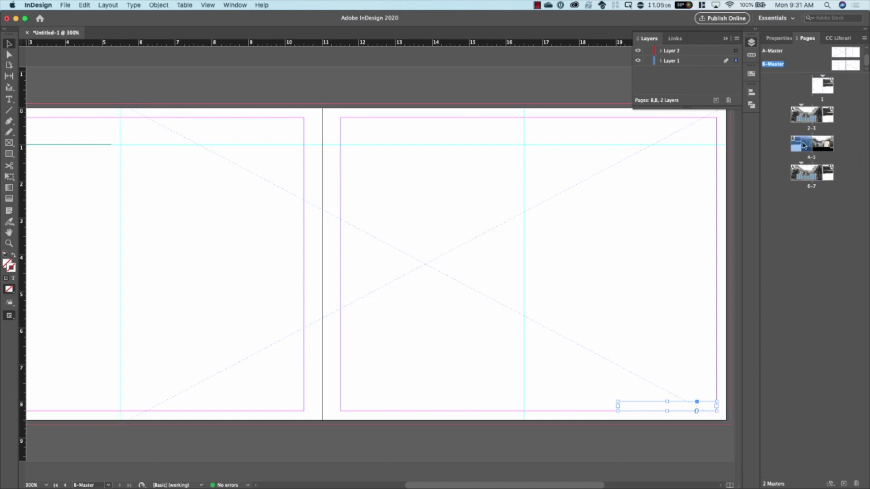
pyautogui.doubleClick(830, 151)
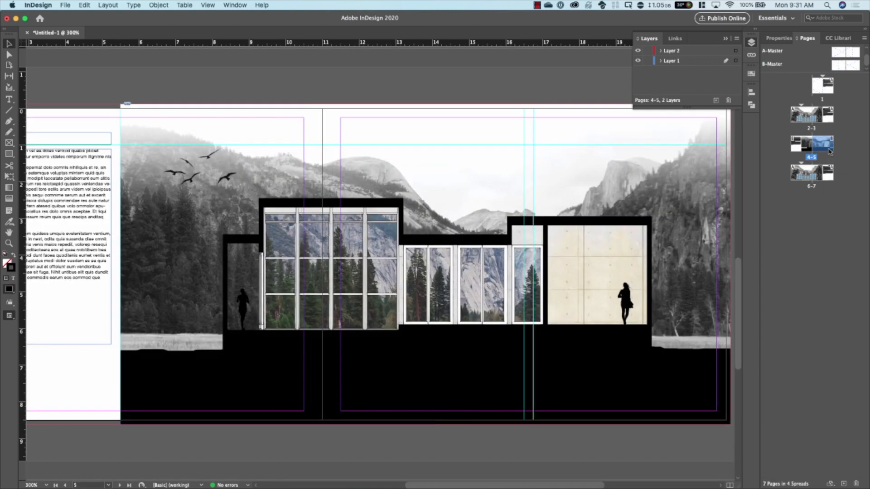
pyautogui.doubleClick(854, 64)
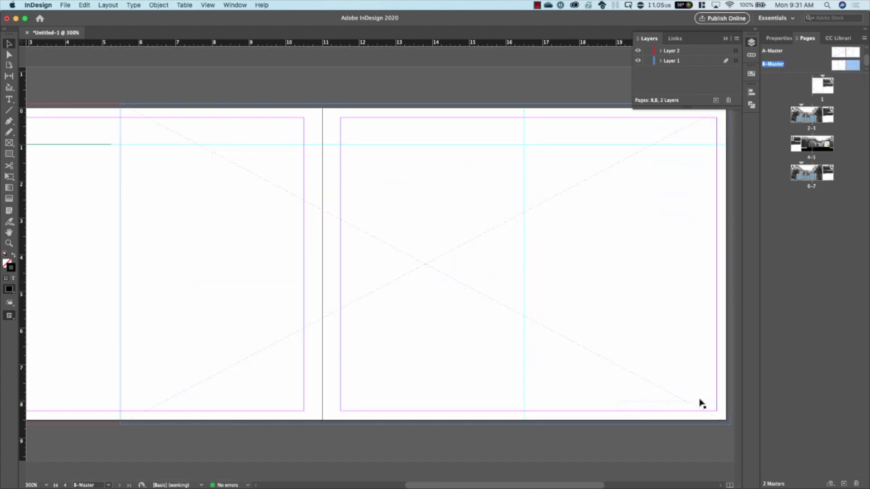
pyautogui.click(700, 406)
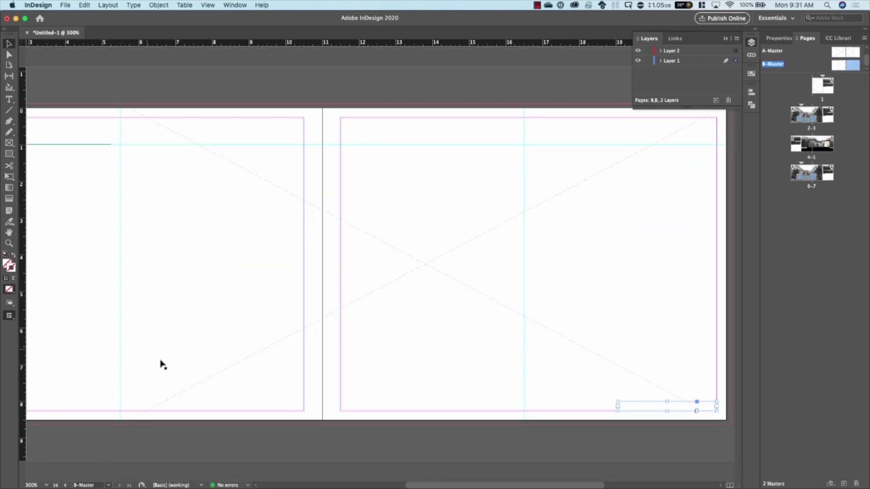
pyautogui.hscroll(-5, 161, 363)
pyautogui.keyDown('shift'); pyautogui.click(44, 408); pyautogui.keyUp('shift')
pyautogui.moveTo(736, 61); pyautogui.dragTo(735, 51)
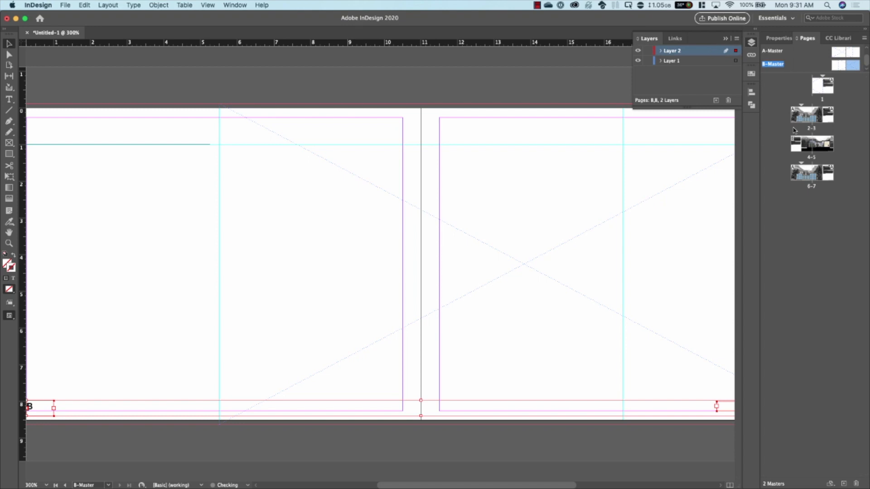
# Apply the right-hand B-Master page to page 5.
pyautogui.moveTo(857, 73); pyautogui.dragTo(824, 147)
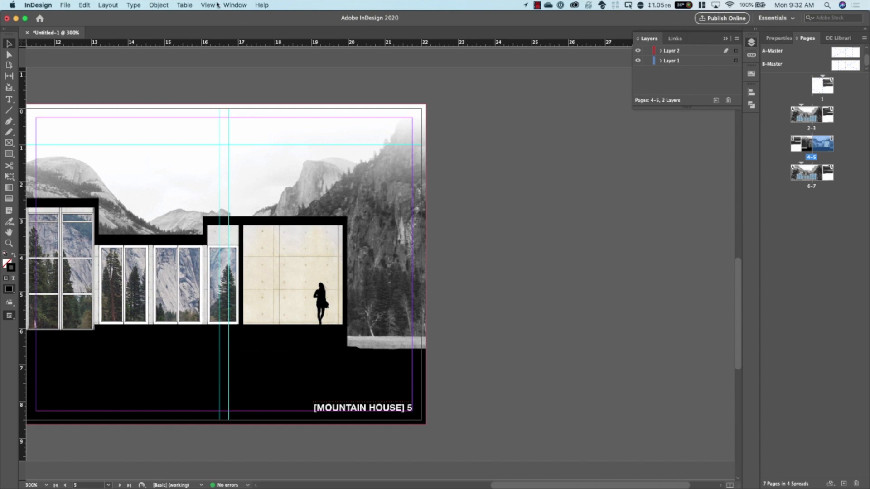
# Locate the Layers panel among the available windows.
pyautogui.click(235, 5)
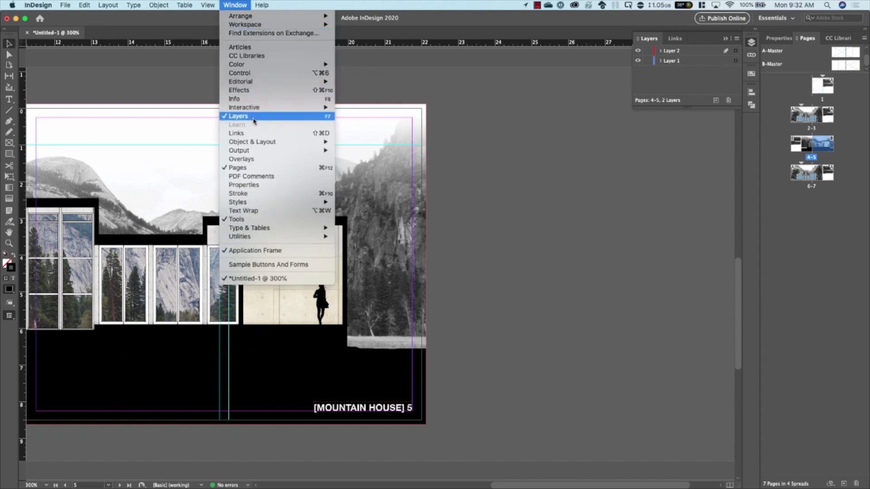